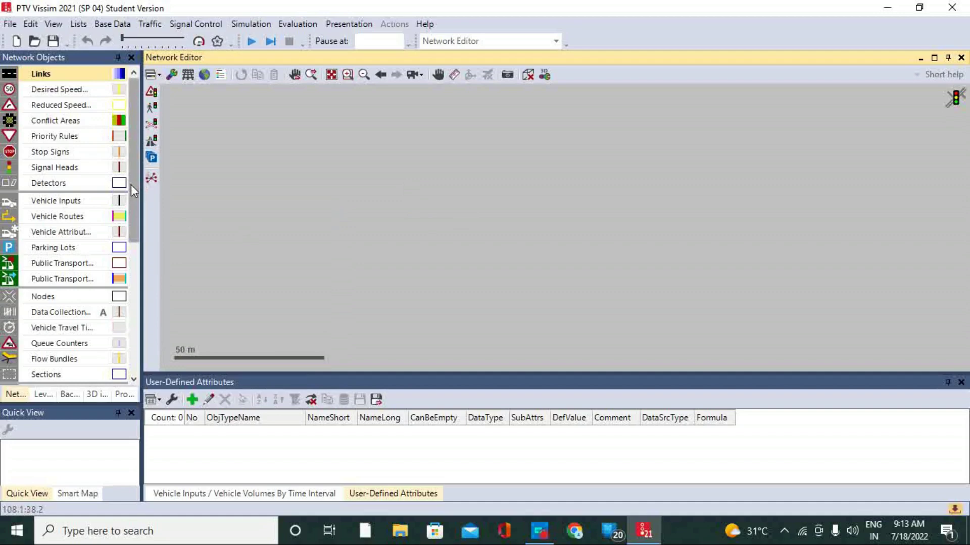
Step: Load the Signalized Intersection image from the Desktop as Background Image 1
{"action": "left_click_drag", "start_coordinate": [132, 184], "coordinate": [141, 314]}
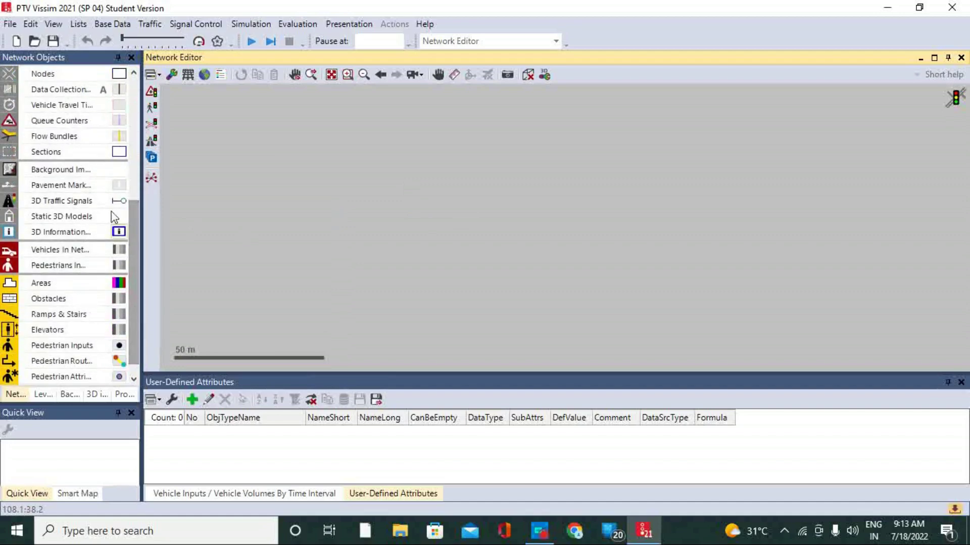
{"action": "left_click", "coordinate": [61, 170]}
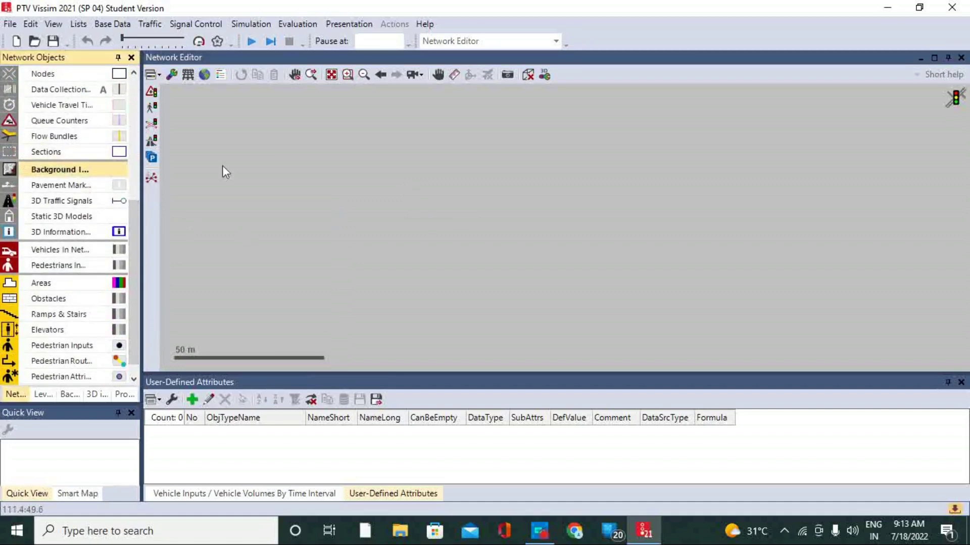
{"action": "right_click", "coordinate": [414, 180]}
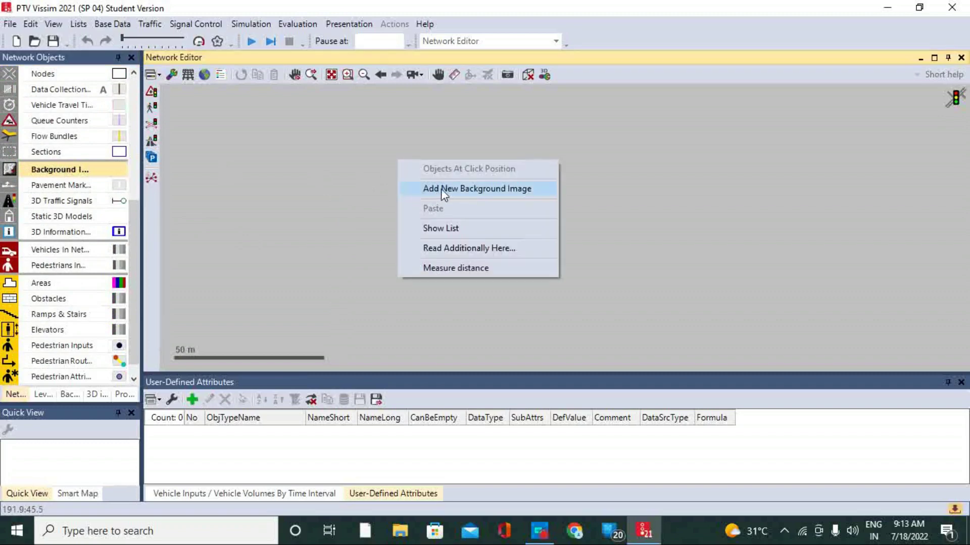
{"action": "left_click", "coordinate": [455, 189]}
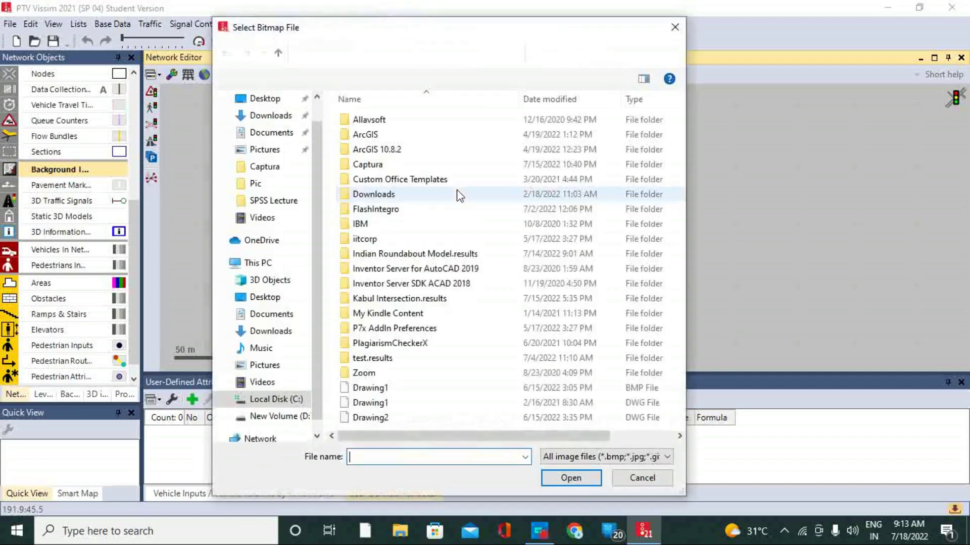
{"action": "left_click", "coordinate": [263, 98]}
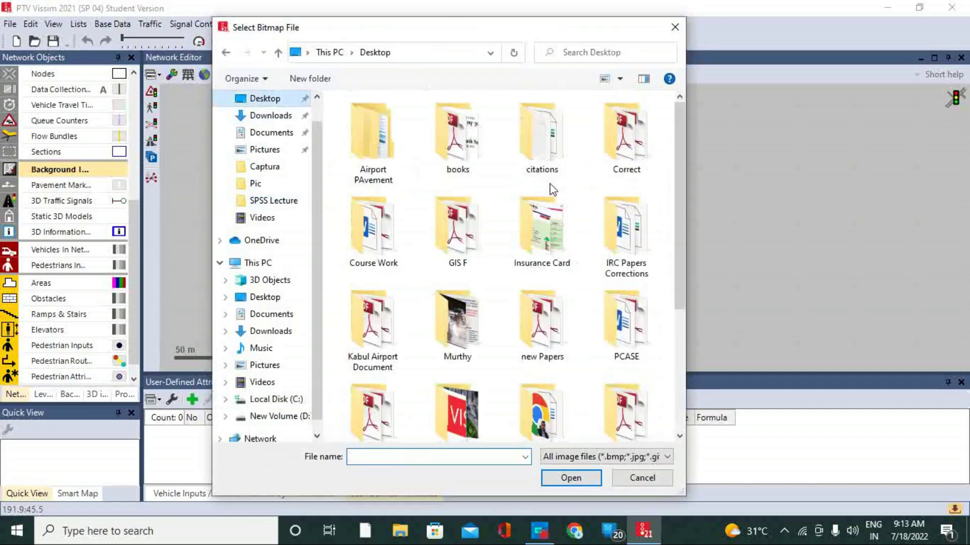
{"action": "left_click_drag", "start_coordinate": [679, 201], "coordinate": [686, 345]}
{"action": "left_click", "coordinate": [479, 394]}
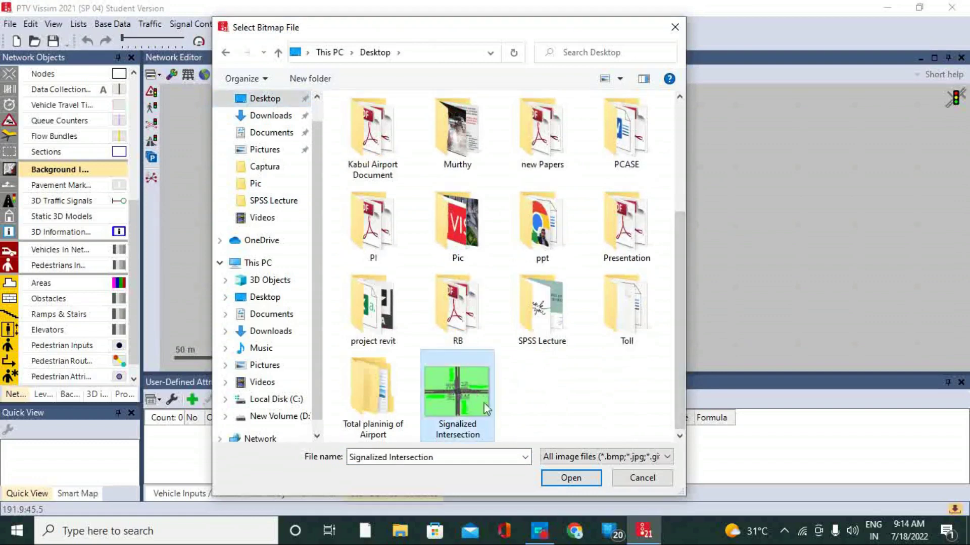
{"action": "left_click", "coordinate": [589, 484]}
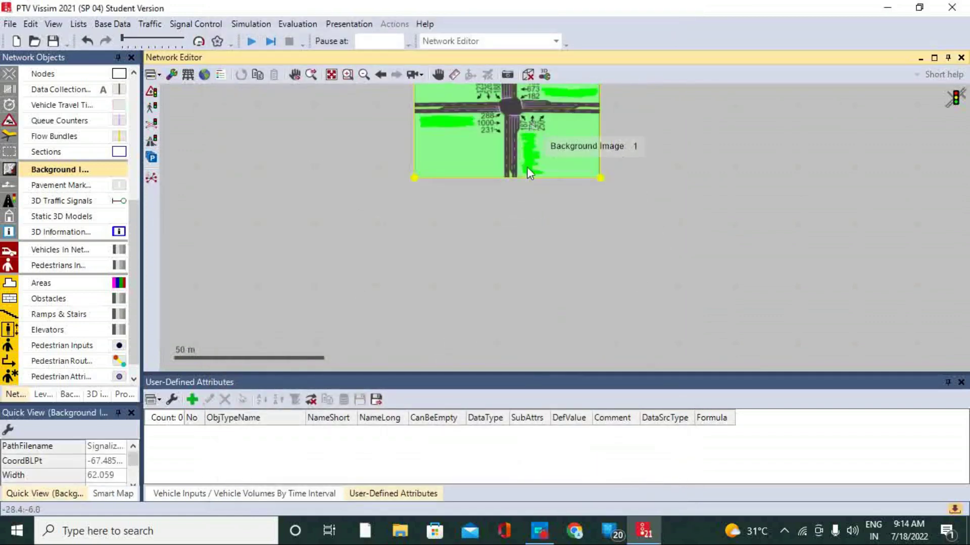
Step: Move the background image lower, zoom in on the west approach, and bring up the image's context menu
{"action": "left_click_drag", "start_coordinate": [530, 126], "coordinate": [525, 242]}
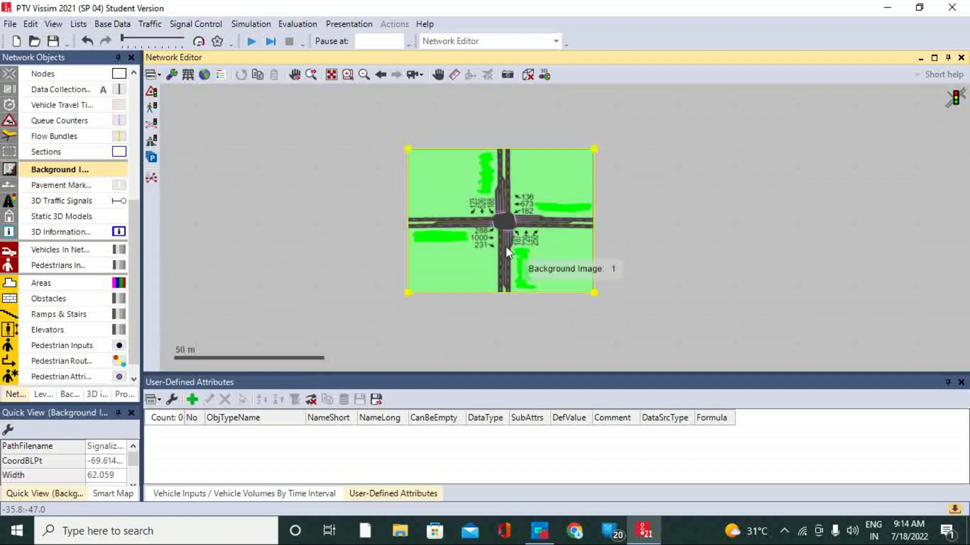
{"action": "scroll", "coordinate": [500, 227], "scroll_direction": "up", "scroll_amount": 5}
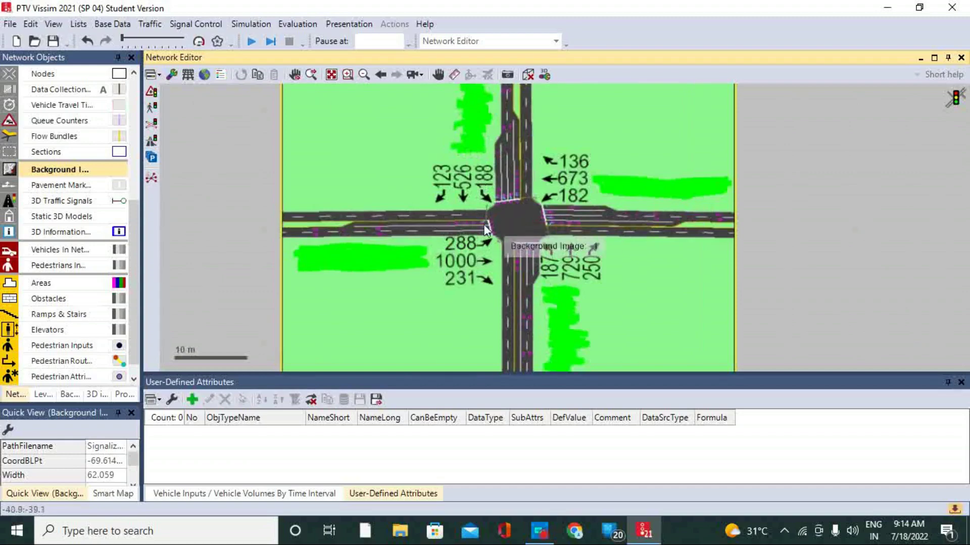
{"action": "scroll", "coordinate": [477, 225], "scroll_direction": "up", "scroll_amount": 3}
{"action": "scroll", "coordinate": [477, 225], "scroll_direction": "up", "scroll_amount": 2}
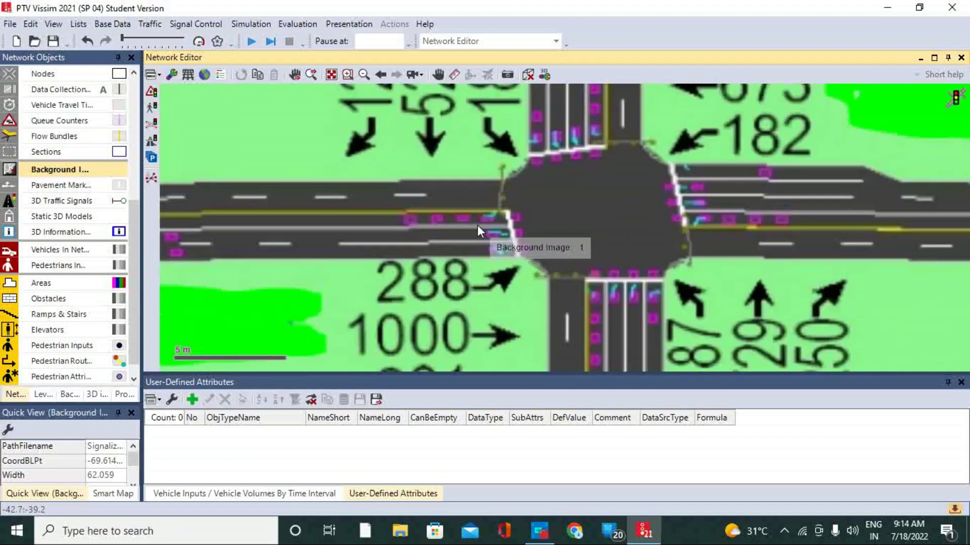
{"action": "scroll", "coordinate": [442, 229], "scroll_direction": "up", "scroll_amount": 1}
{"action": "scroll", "coordinate": [442, 231], "scroll_direction": "up", "scroll_amount": 1}
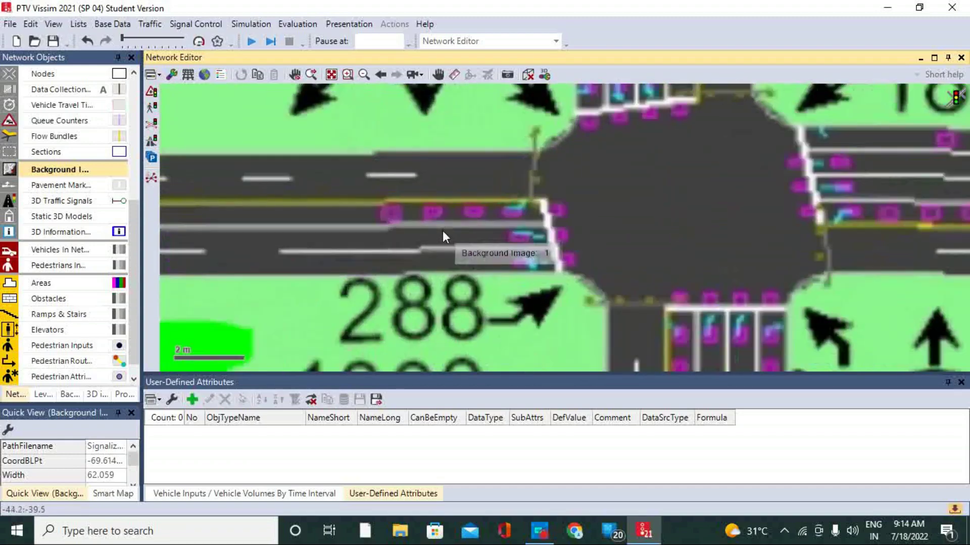
{"action": "scroll", "coordinate": [442, 231], "scroll_direction": "up", "scroll_amount": 3}
{"action": "scroll", "coordinate": [442, 232], "scroll_direction": "down", "scroll_amount": 1}
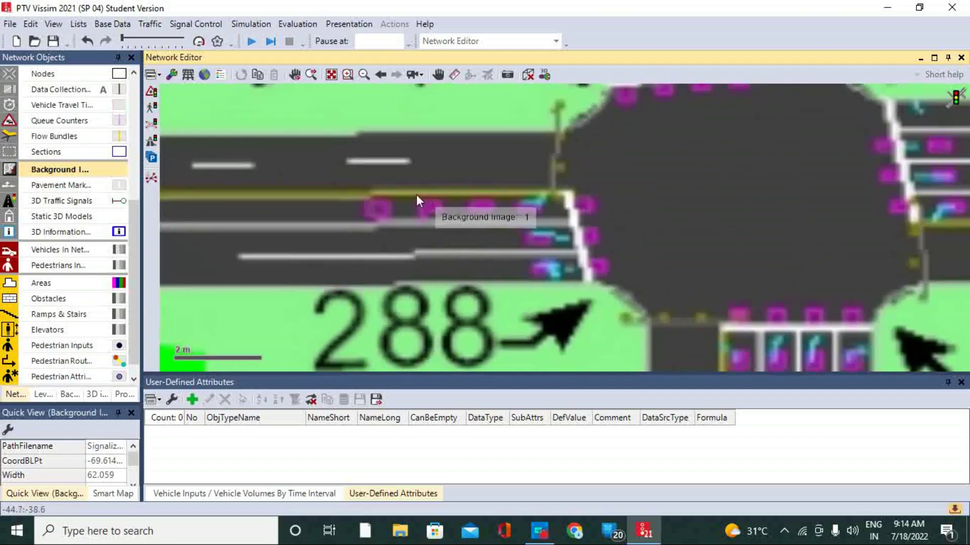
{"action": "right_click", "coordinate": [335, 196]}
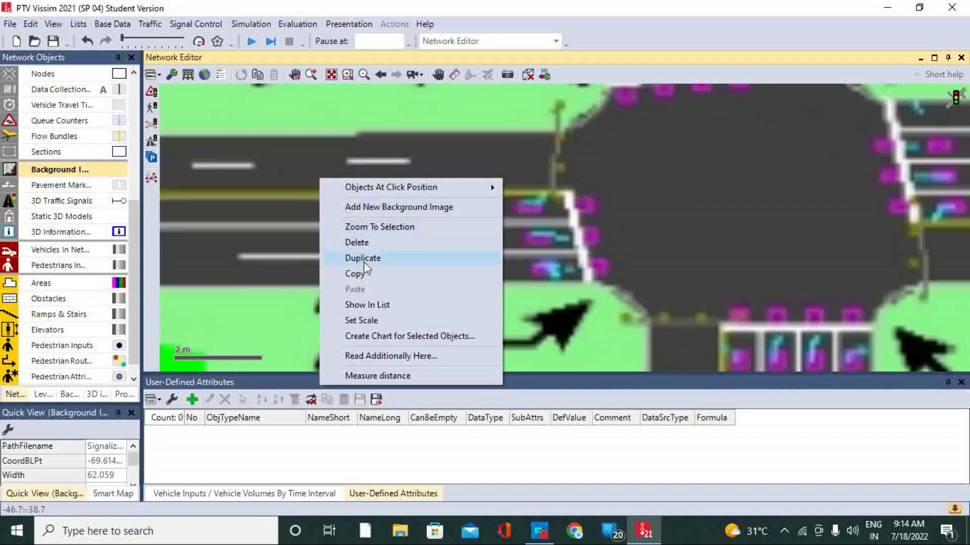
Step: Set the background image scale from a one-lane reference line measuring 3.5 m
{"action": "left_click", "coordinate": [378, 322]}
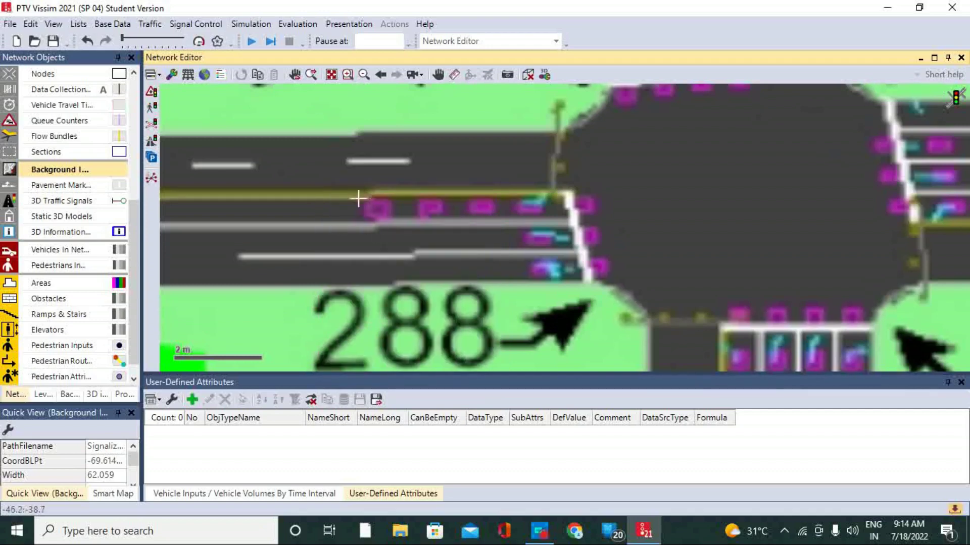
{"action": "left_click_drag", "start_coordinate": [335, 219], "coordinate": [335, 248]}
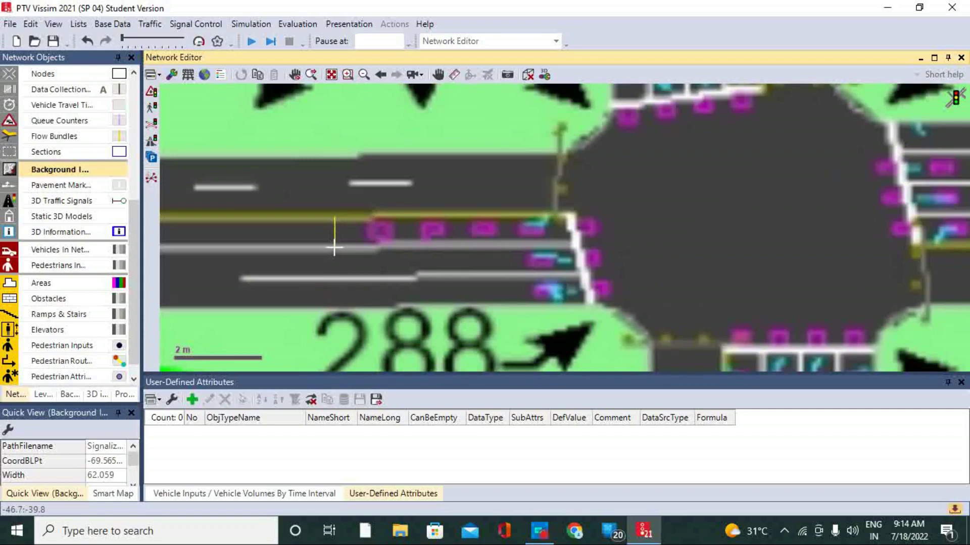
{"action": "left_click_drag", "start_coordinate": [335, 248], "coordinate": [334, 247]}
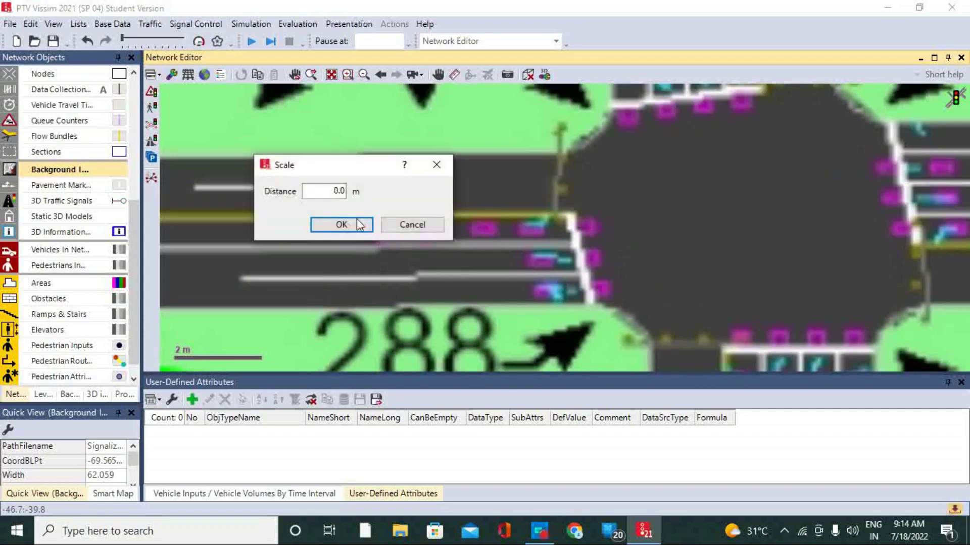
{"action": "key", "text": "BackSpace"}
{"action": "type", "text": "3.5"}
{"action": "left_click", "coordinate": [353, 225]}
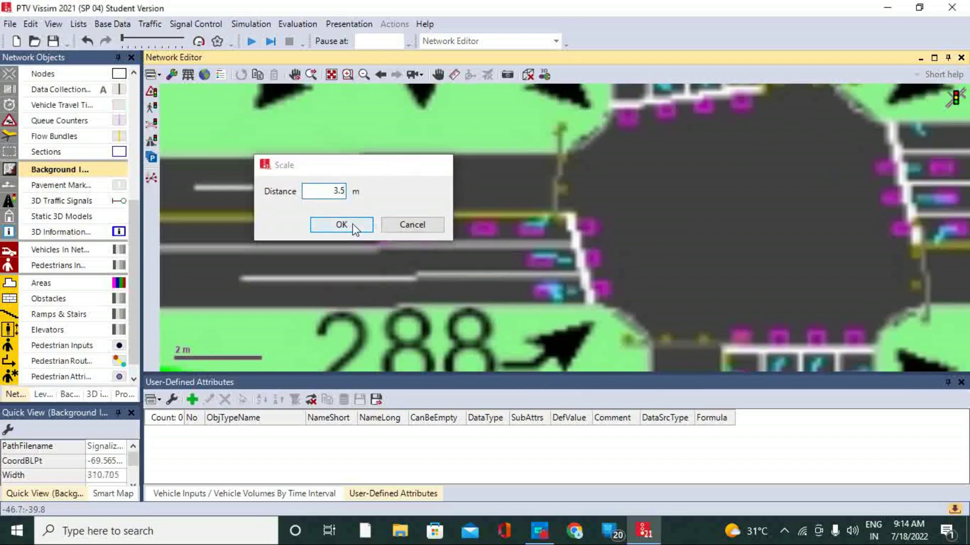
{"action": "scroll", "coordinate": [461, 227], "scroll_direction": "down", "scroll_amount": 5}
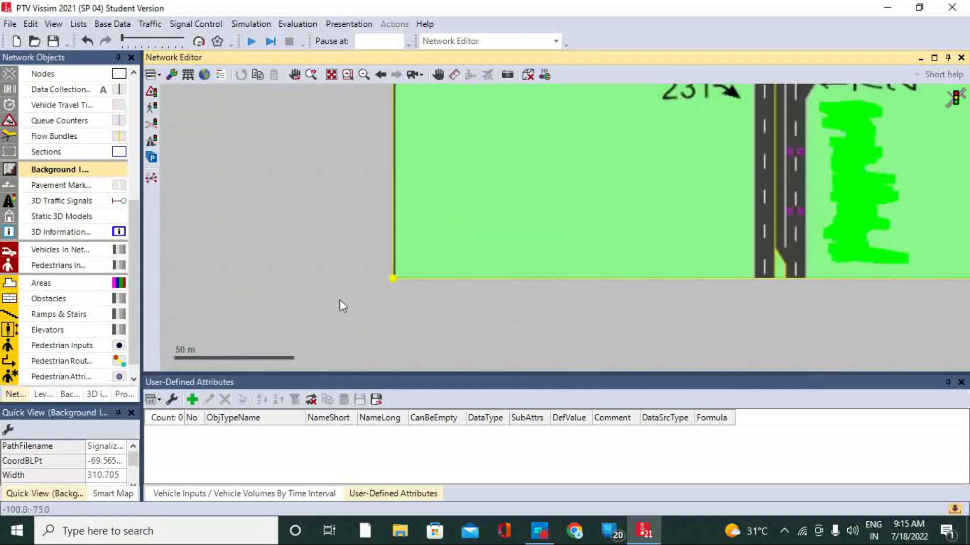
Step: Pan to the whole intersection and draw link 1 along the west approach road
{"action": "left_click", "coordinate": [439, 75]}
{"action": "left_click_drag", "start_coordinate": [558, 129], "coordinate": [461, 205]}
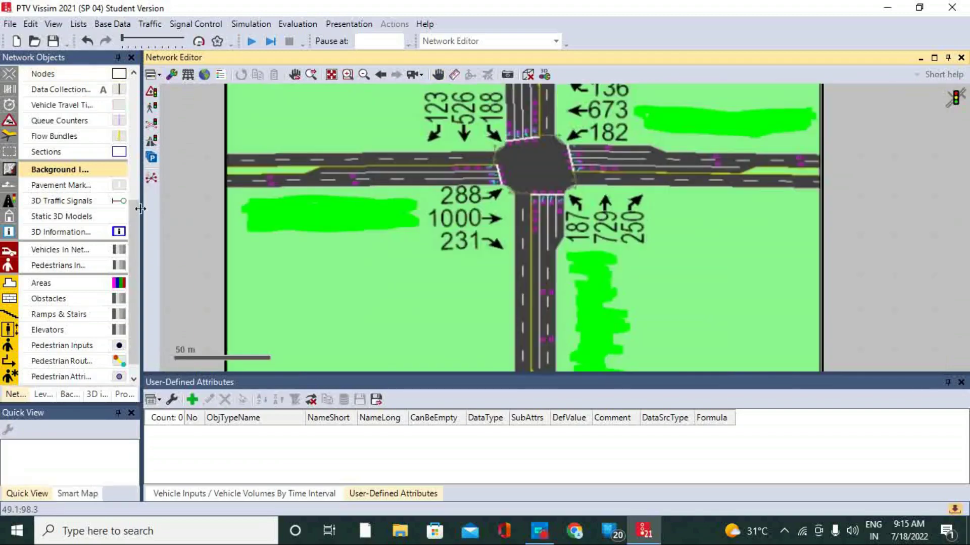
{"action": "left_click_drag", "start_coordinate": [135, 225], "coordinate": [141, 115]}
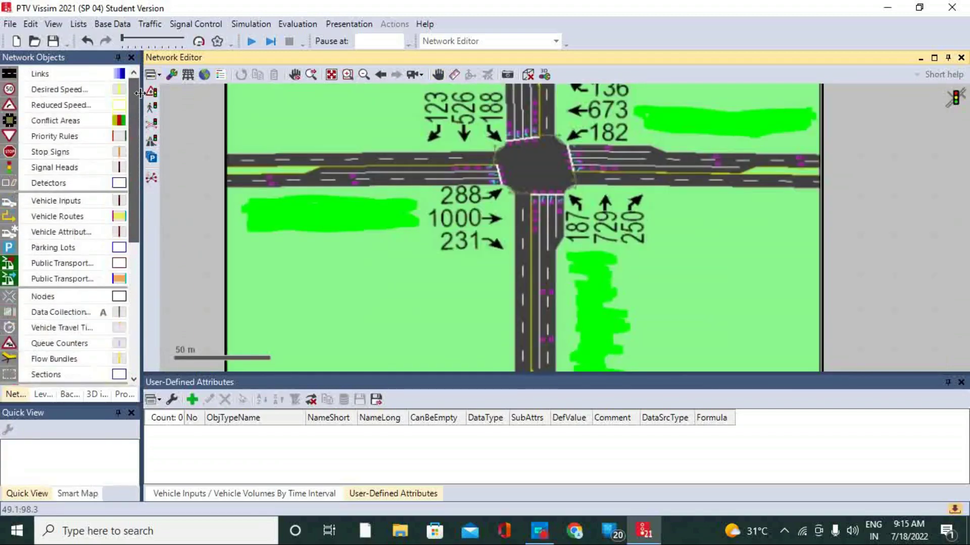
{"action": "left_click", "coordinate": [40, 73]}
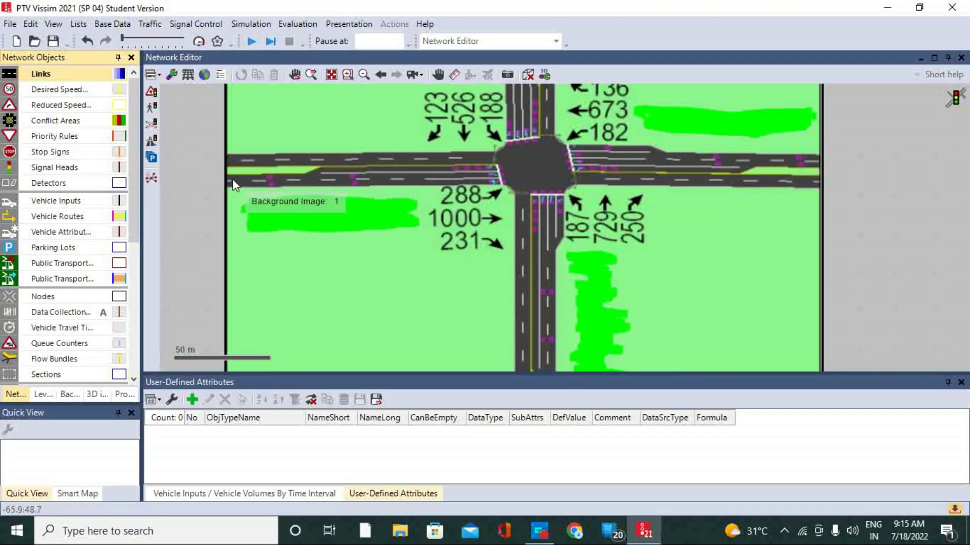
{"action": "left_click_drag", "start_coordinate": [232, 179], "coordinate": [296, 178]}
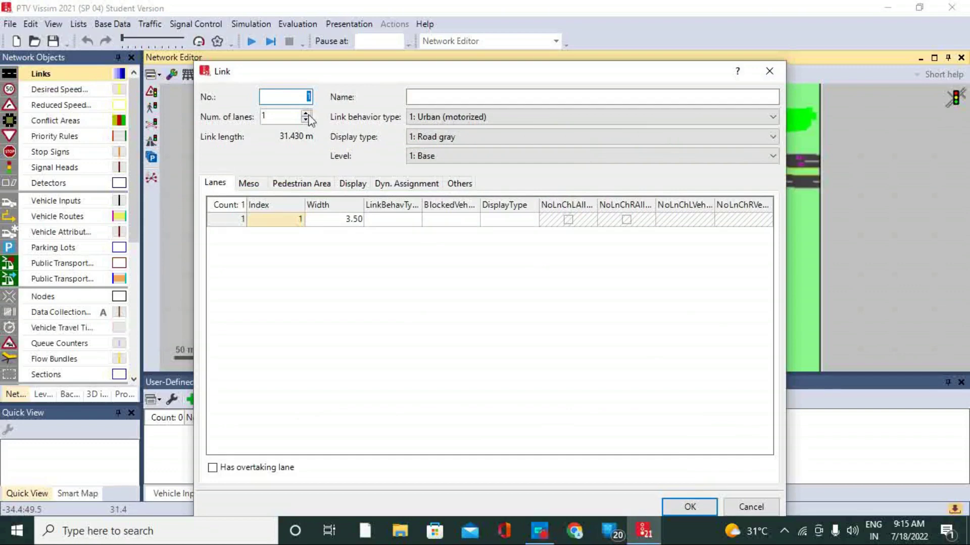
Step: Name link 1 West Bound with three lanes and extend its end to the intersection
{"action": "left_click_drag", "start_coordinate": [336, 74], "coordinate": [399, 107]}
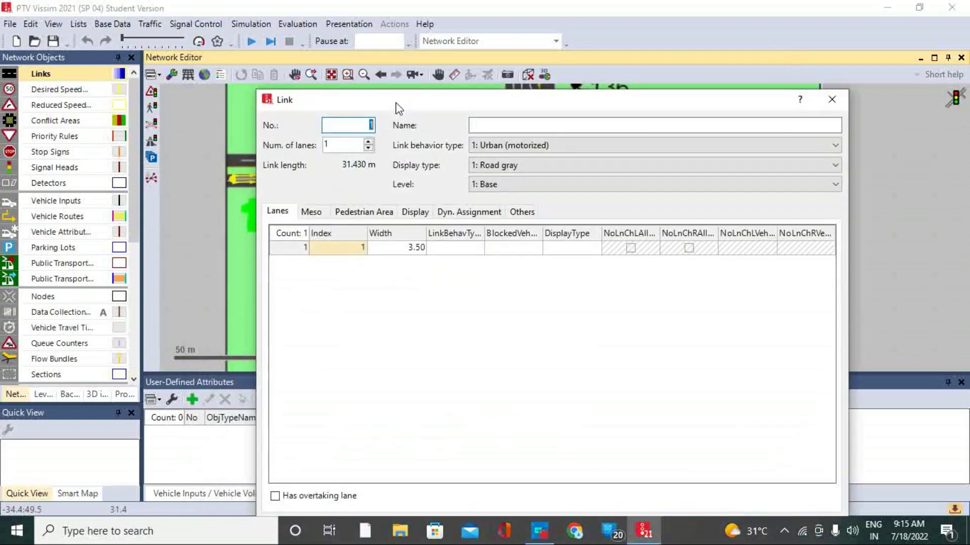
{"action": "key", "text": "Tab"}
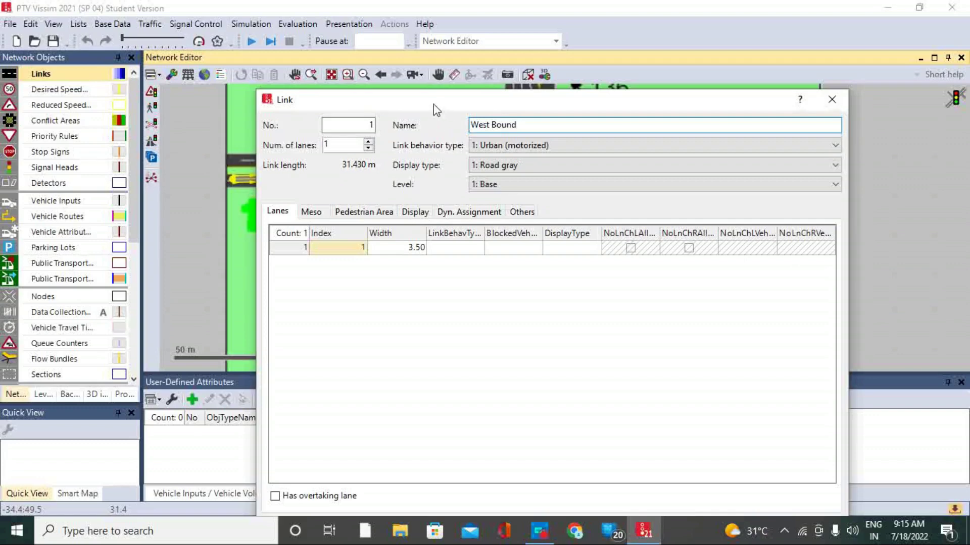
{"action": "left_click_drag", "start_coordinate": [434, 104], "coordinate": [446, 76]}
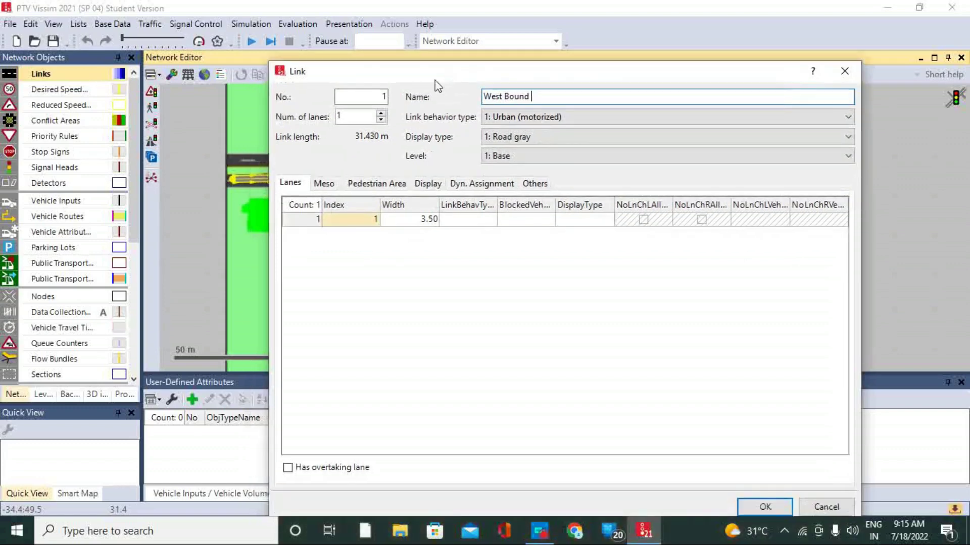
{"action": "left_click", "coordinate": [381, 114]}
{"action": "left_click", "coordinate": [381, 114]}
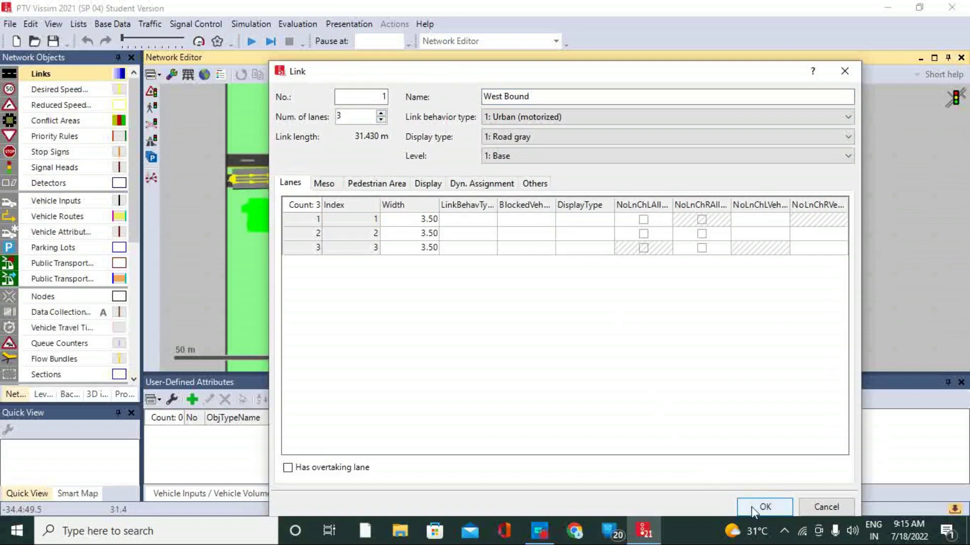
{"action": "left_click", "coordinate": [764, 507]}
{"action": "left_click_drag", "start_coordinate": [273, 178], "coordinate": [318, 176]}
{"action": "left_click", "coordinate": [663, 219]}
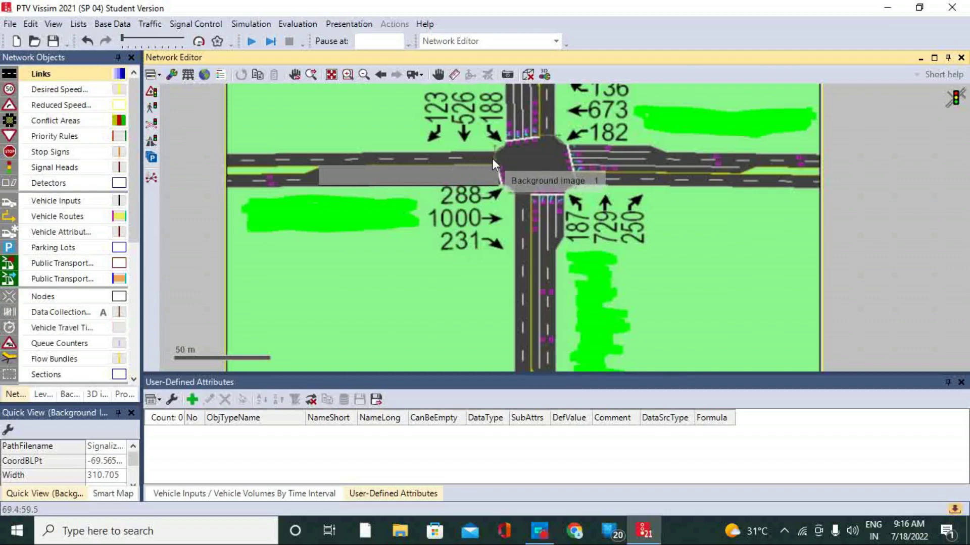
Step: Draw link 2 heading west from the intersection with two lanes
{"action": "left_click_drag", "start_coordinate": [492, 159], "coordinate": [319, 158]}
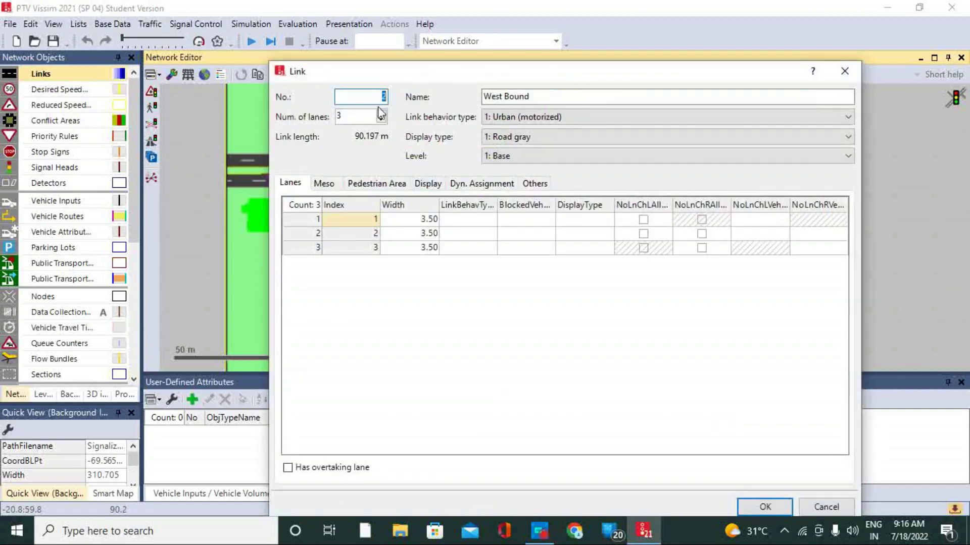
{"action": "left_click", "coordinate": [381, 113]}
{"action": "left_click", "coordinate": [381, 120]}
{"action": "left_click", "coordinate": [381, 120]}
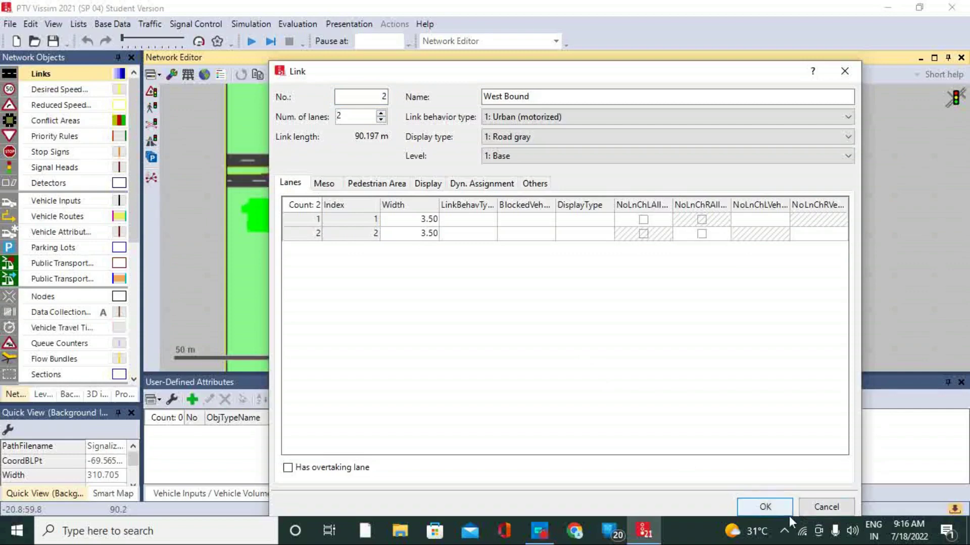
{"action": "left_click", "coordinate": [765, 505]}
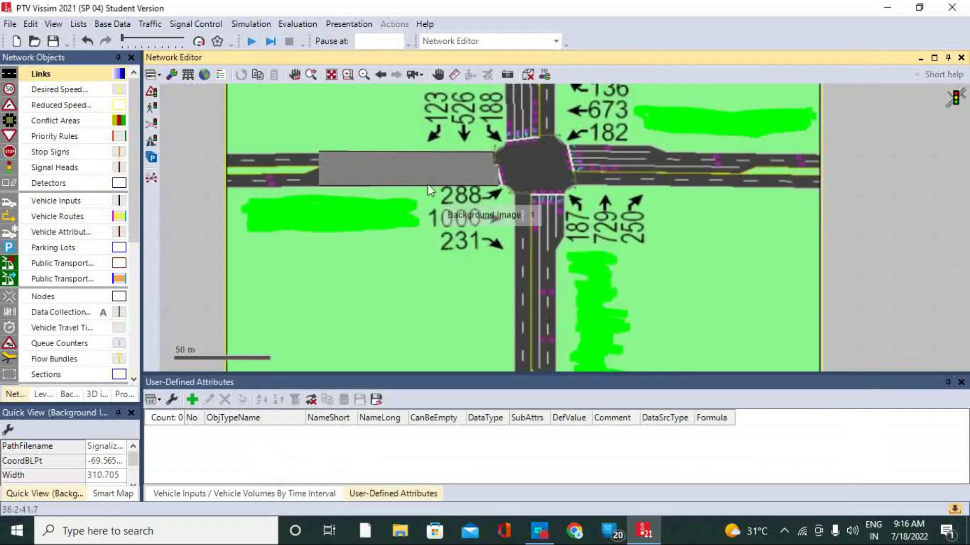
Step: Shift the West Bound link so its end meets the intersection edge
{"action": "left_click", "coordinate": [433, 158]}
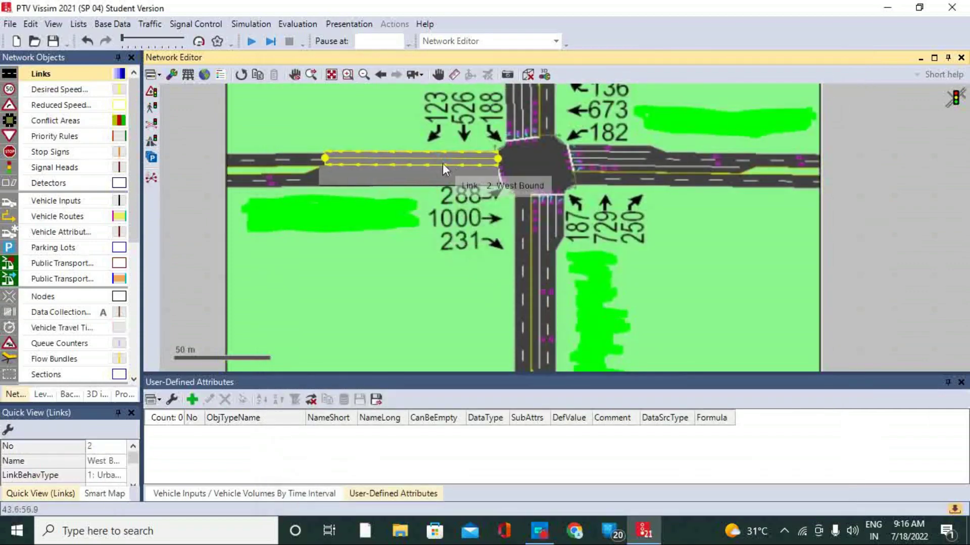
{"action": "scroll", "coordinate": [442, 162], "scroll_direction": "up", "scroll_amount": 3}
{"action": "mouse_move", "coordinate": [468, 173]}
{"action": "left_mouse_down"}
{"action": "mouse_move", "coordinate": [478, 188]}
{"action": "mouse_move", "coordinate": [471, 156]}
{"action": "left_mouse_up"}
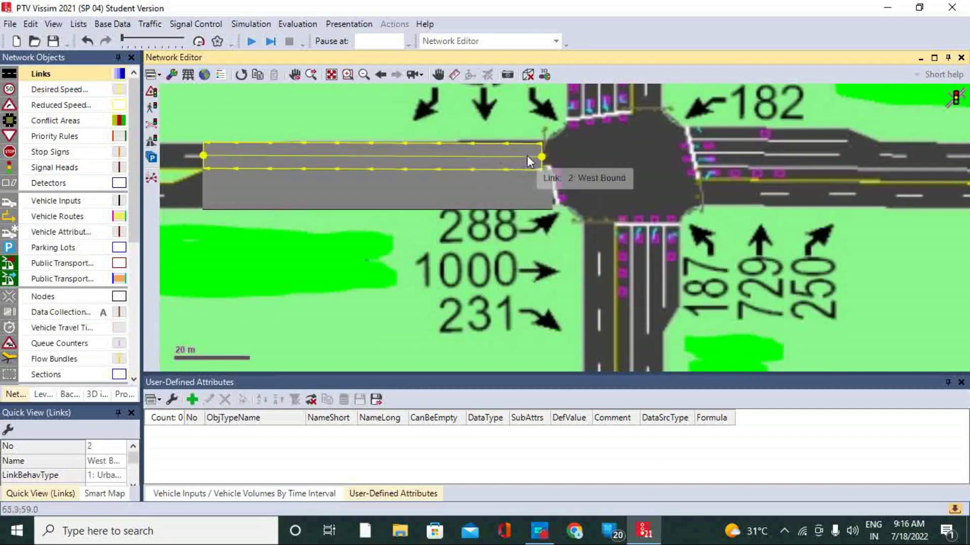
{"action": "right_click", "coordinate": [541, 158]}
{"action": "key", "text": "Escape"}
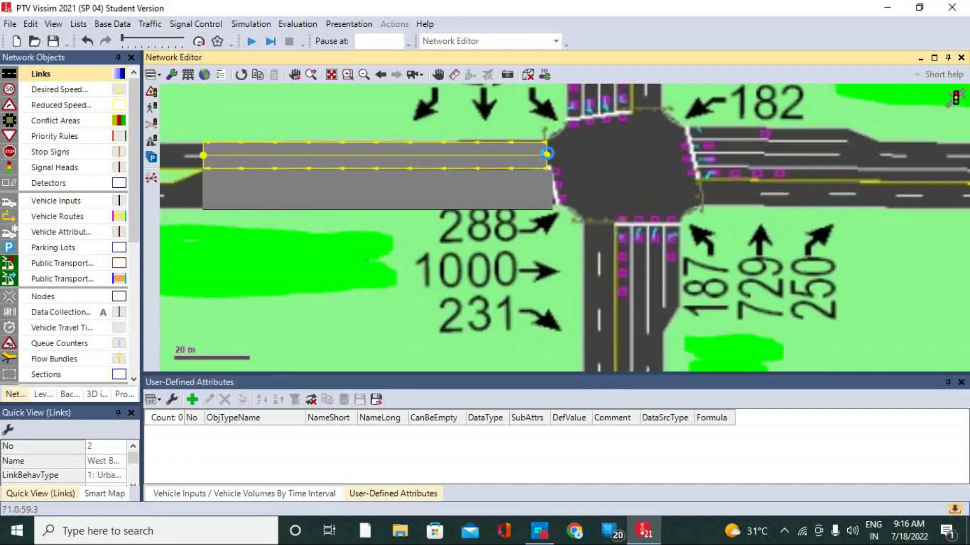
{"action": "left_click", "coordinate": [741, 219]}
{"action": "scroll", "coordinate": [610, 232], "scroll_direction": "down", "scroll_amount": 4}
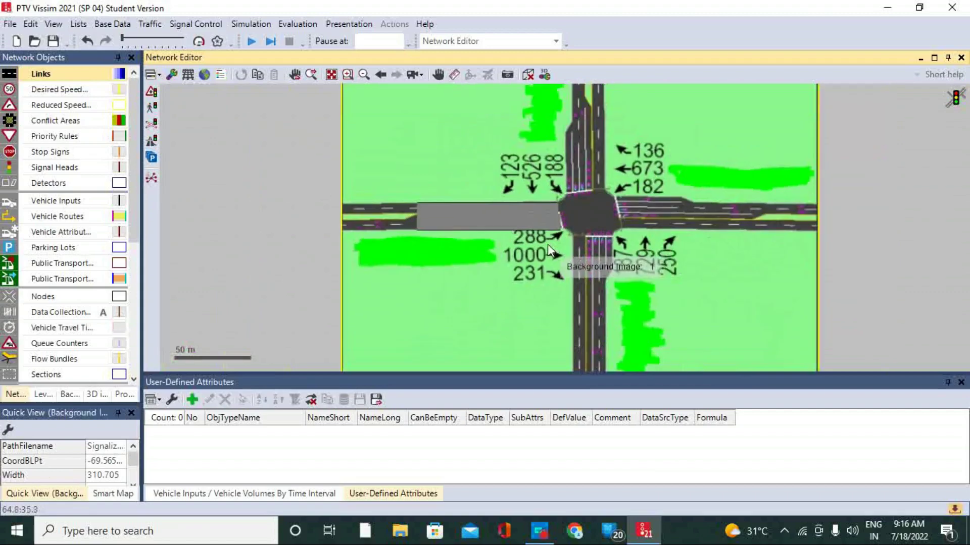
Step: Draw link 3 down the north approach and rename it North Bound
{"action": "scroll", "coordinate": [573, 151], "scroll_direction": "up", "scroll_amount": 3}
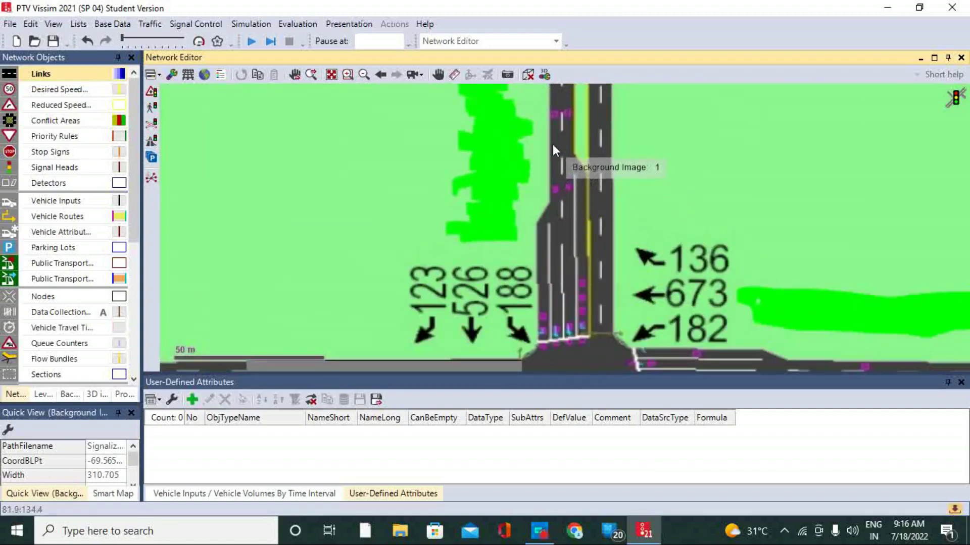
{"action": "left_click_drag", "start_coordinate": [557, 144], "coordinate": [558, 329]}
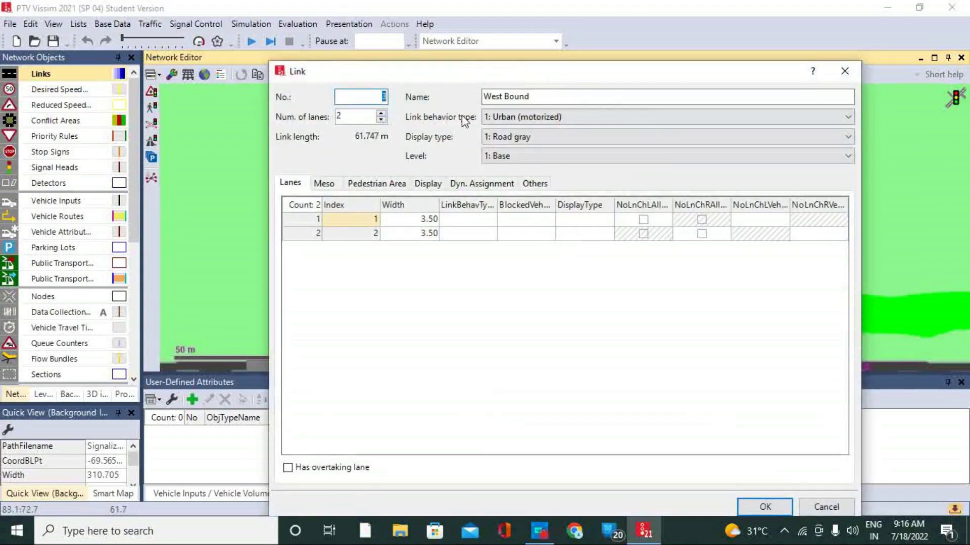
{"action": "double_click", "coordinate": [492, 96]}
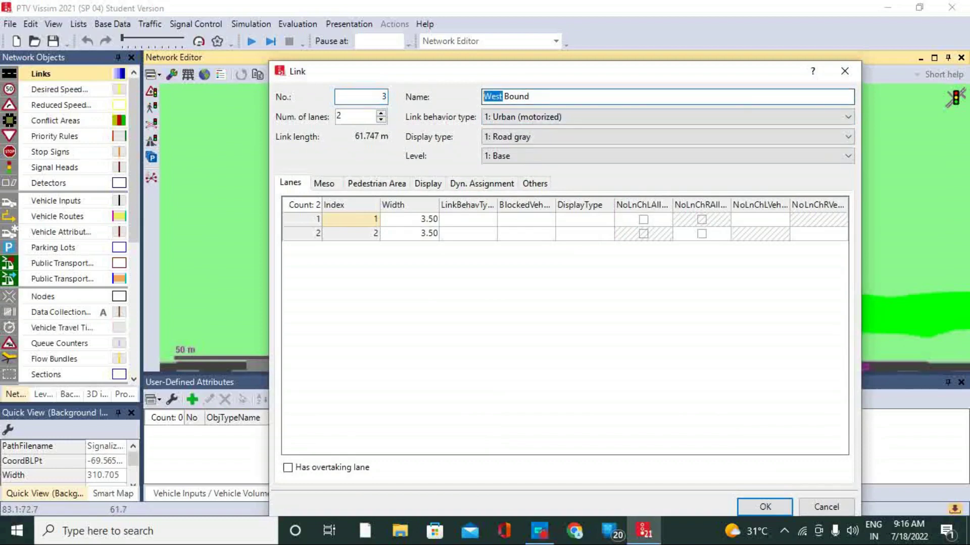
{"action": "type", "text": "North"}
Step: Give the North Bound link four lanes and shift it onto the approach road
{"action": "left_click", "coordinate": [381, 120]}
{"action": "left_click", "coordinate": [382, 113]}
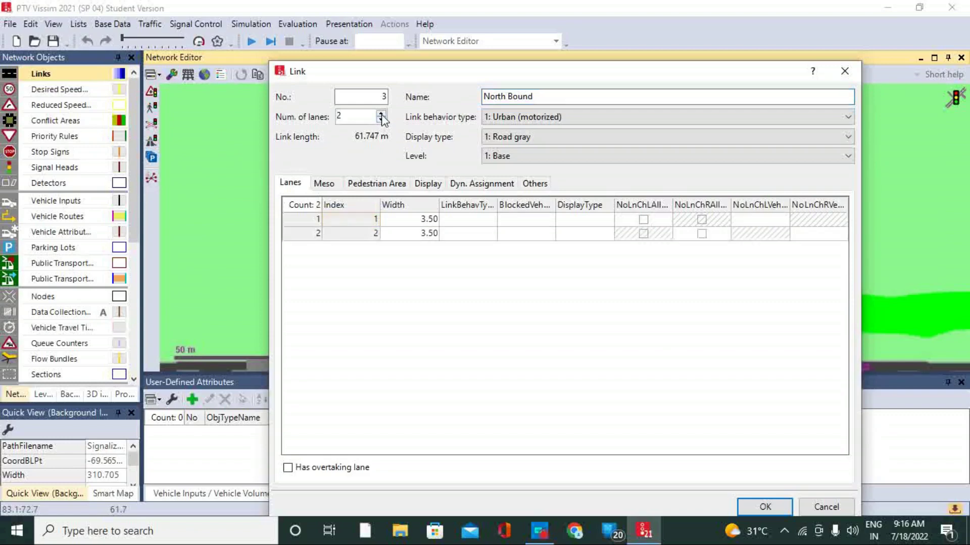
{"action": "left_click", "coordinate": [381, 113]}
{"action": "left_click", "coordinate": [382, 113]}
{"action": "left_click_drag", "start_coordinate": [529, 72], "coordinate": [423, 18]}
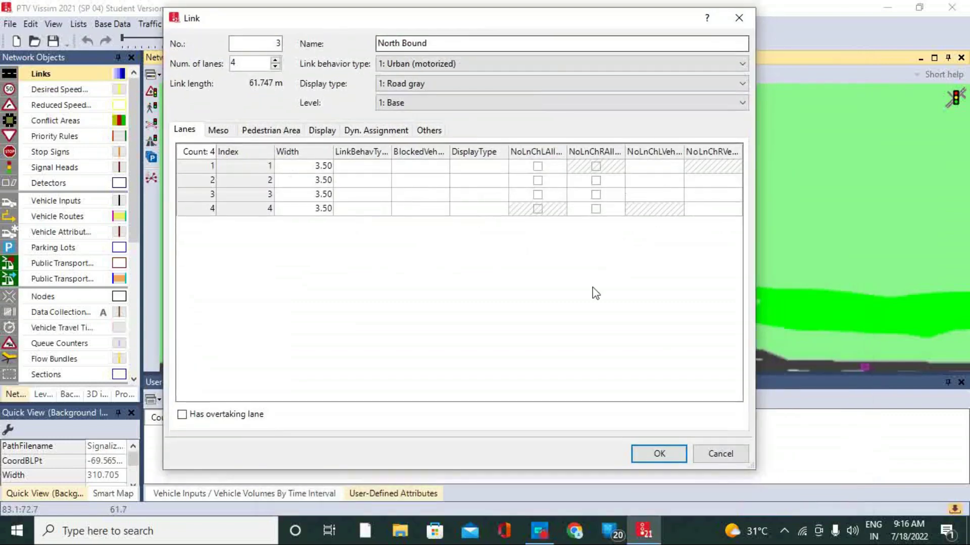
{"action": "left_click", "coordinate": [648, 452]}
{"action": "mouse_move", "coordinate": [580, 281]}
{"action": "left_mouse_down"}
{"action": "mouse_move", "coordinate": [679, 281]}
{"action": "mouse_move", "coordinate": [580, 277]}
{"action": "mouse_move", "coordinate": [578, 289]}
{"action": "left_mouse_up"}
{"action": "left_click", "coordinate": [639, 252]}
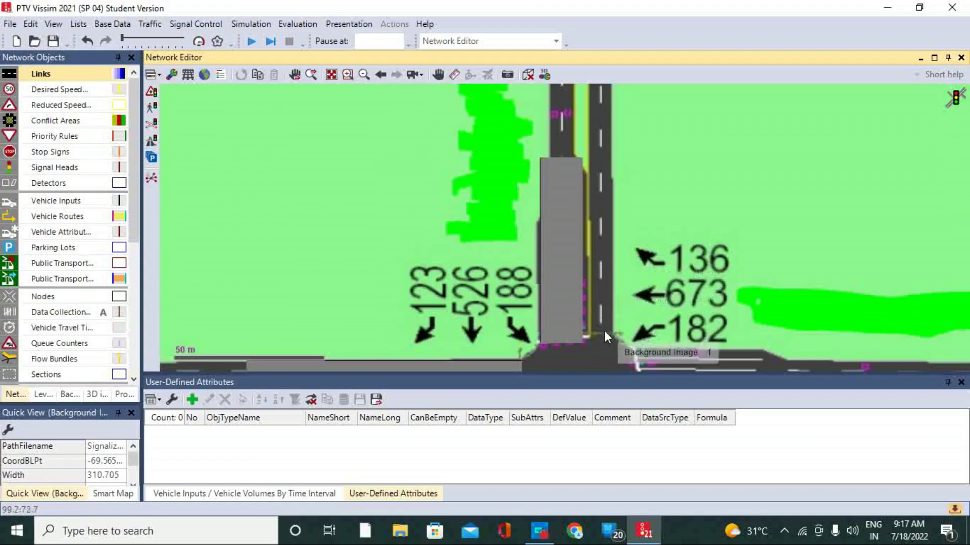
Step: Draw link 4 northward out of the intersection with two lanes
{"action": "mouse_move", "coordinate": [603, 328]}
{"action": "left_mouse_down"}
{"action": "mouse_move", "coordinate": [592, 172]}
{"action": "mouse_move", "coordinate": [603, 118]}
{"action": "left_mouse_up"}
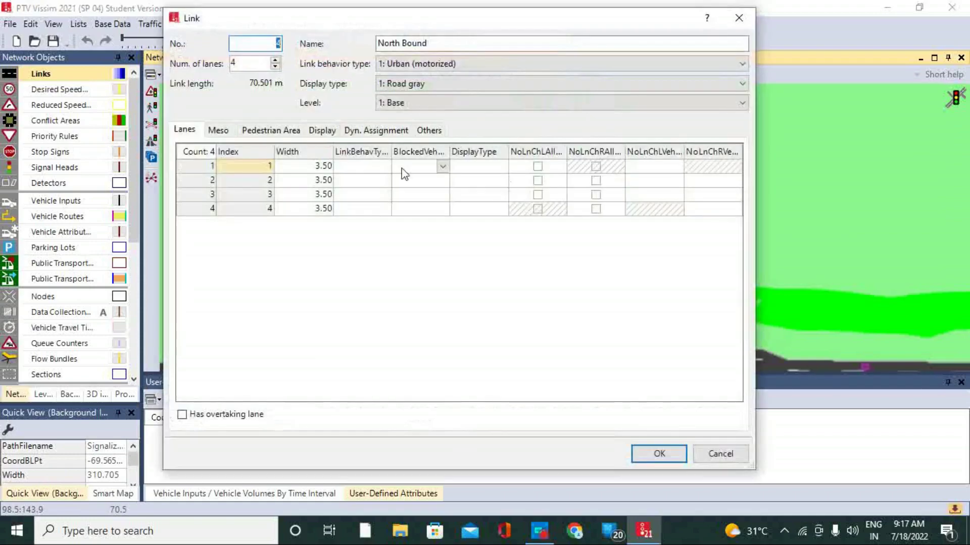
{"action": "left_click", "coordinate": [275, 60]}
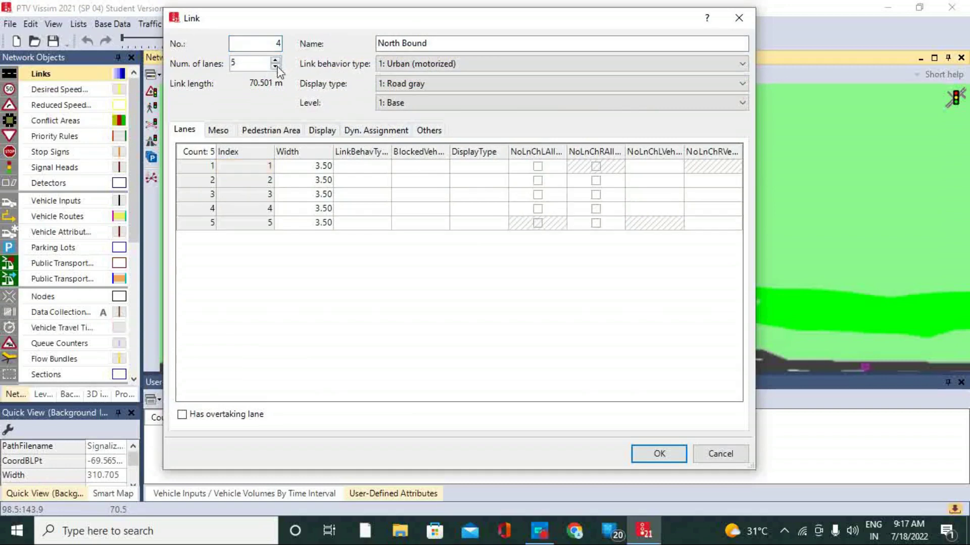
{"action": "left_click", "coordinate": [276, 66]}
{"action": "left_click", "coordinate": [276, 66]}
{"action": "left_click", "coordinate": [275, 66]}
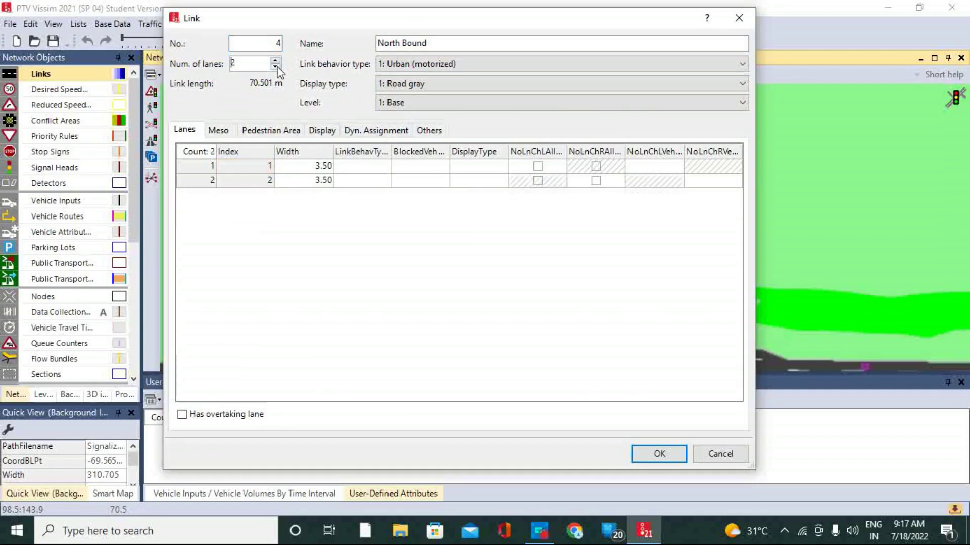
{"action": "left_click", "coordinate": [666, 453]}
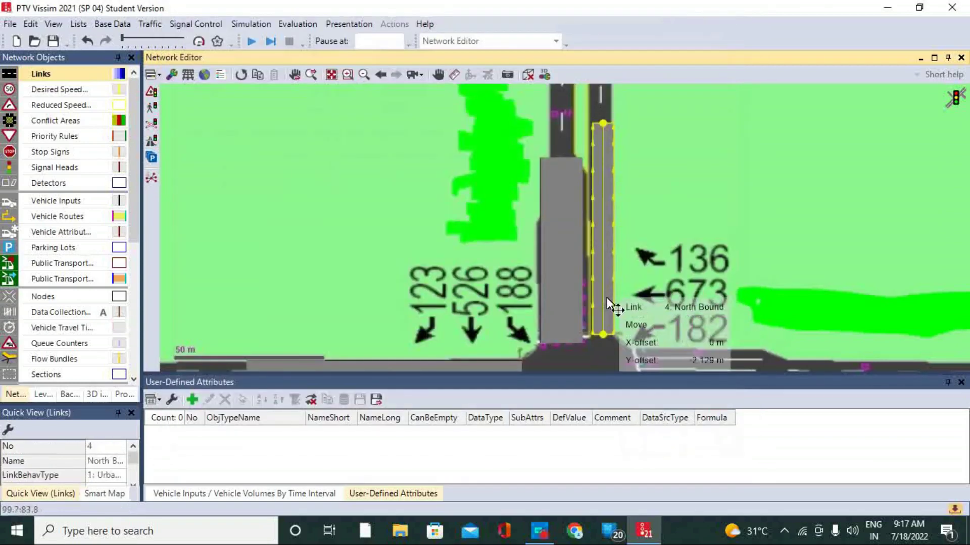
{"action": "left_click", "coordinate": [713, 251]}
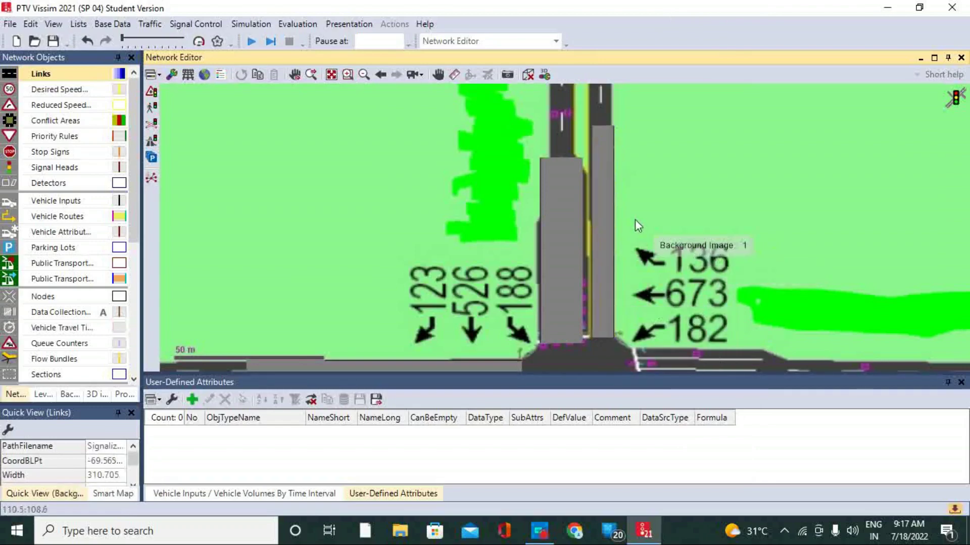
{"action": "scroll", "coordinate": [637, 220], "scroll_direction": "down", "scroll_amount": 2}
Step: Draw link 5 on the east leg, name it East Bound, and slide it along the road
{"action": "scroll", "coordinate": [657, 303], "scroll_direction": "up", "scroll_amount": 4}
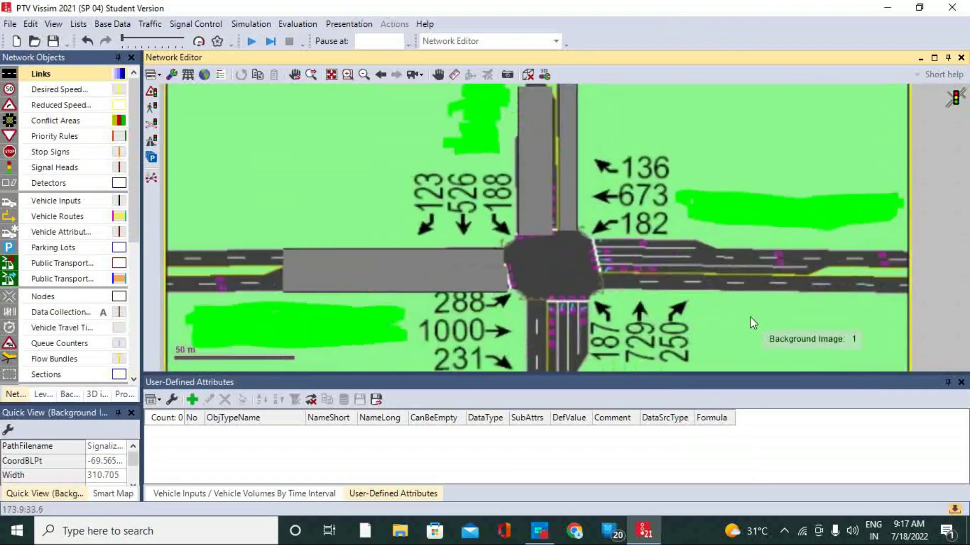
{"action": "left_click_drag", "start_coordinate": [736, 238], "coordinate": [559, 235]}
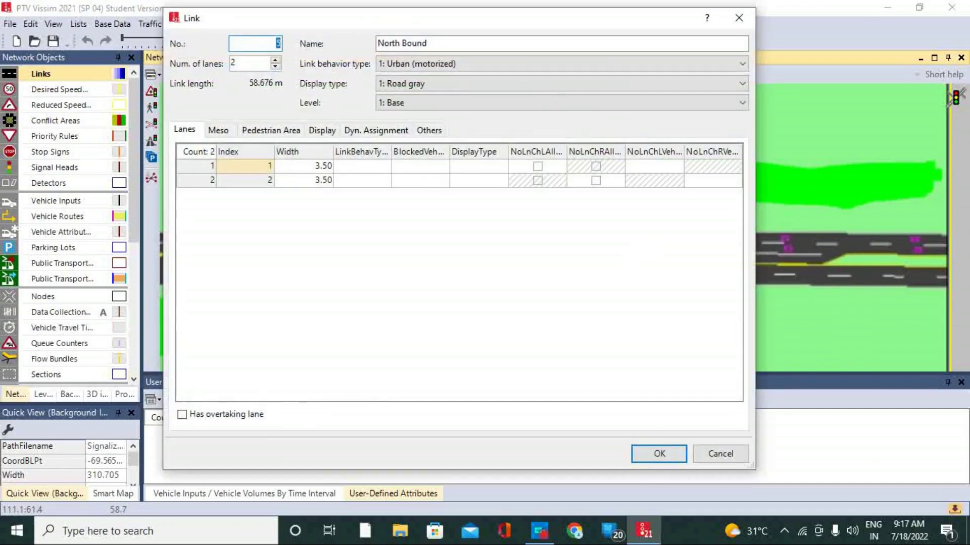
{"action": "left_click", "coordinate": [275, 60]}
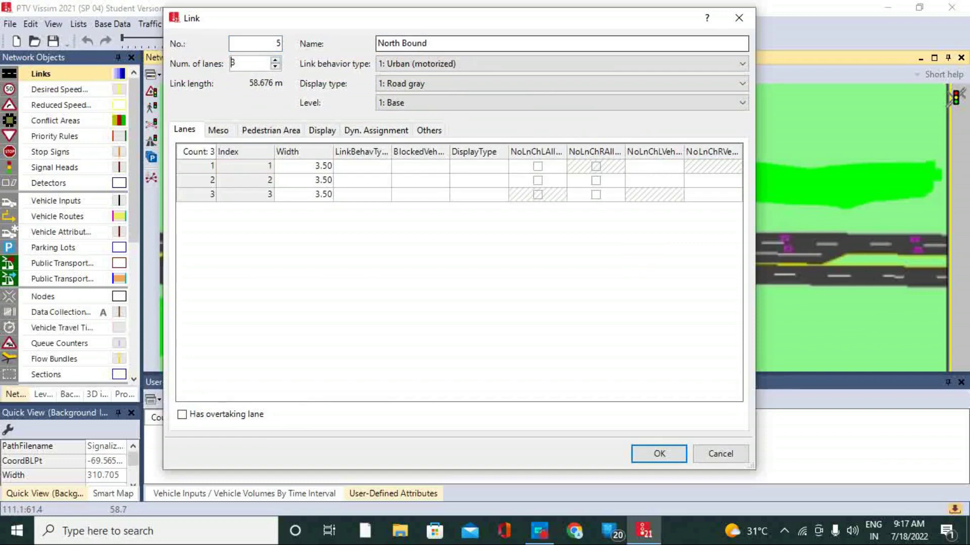
{"action": "double_click", "coordinate": [389, 44]}
{"action": "type", "text": "Eas"}
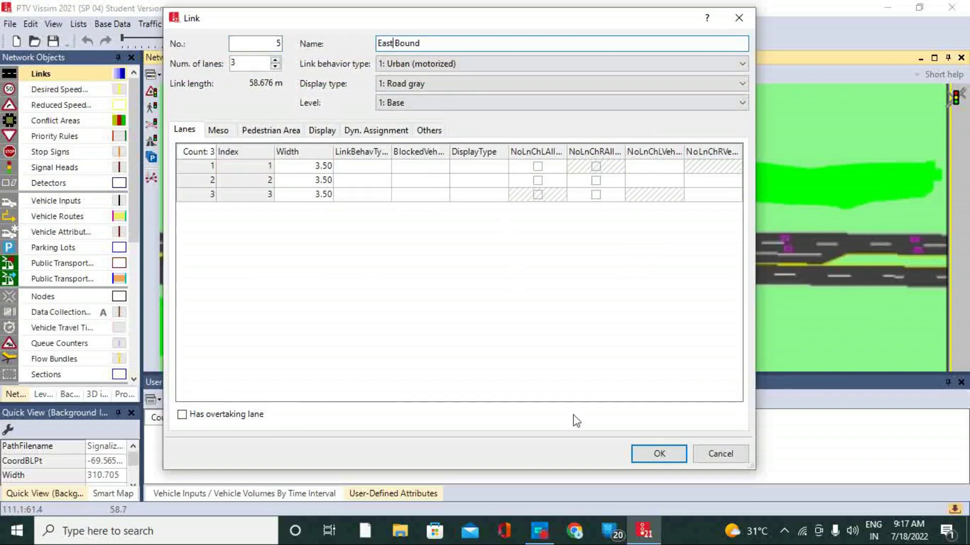
{"action": "left_click", "coordinate": [658, 454]}
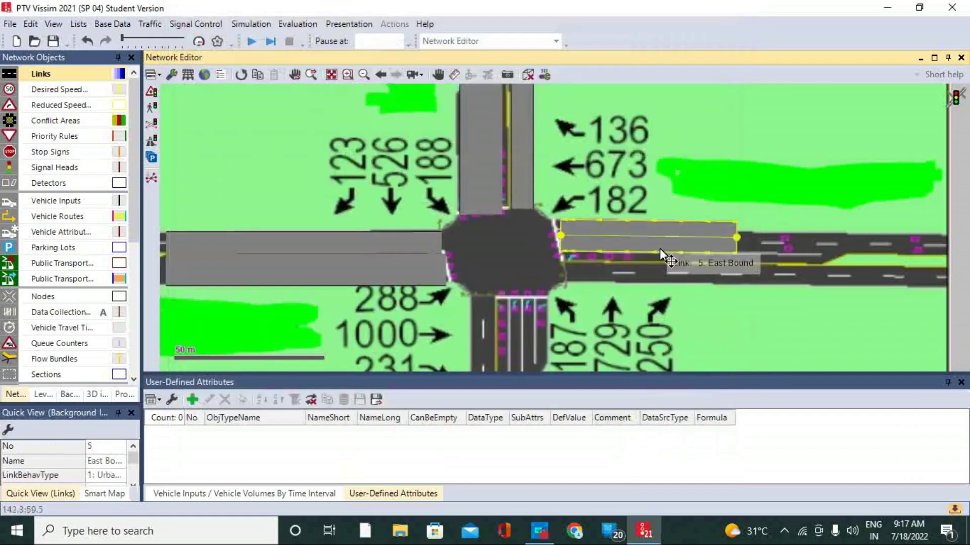
{"action": "mouse_move", "coordinate": [660, 248]}
{"action": "left_mouse_down"}
{"action": "mouse_move", "coordinate": [768, 278]}
{"action": "mouse_move", "coordinate": [783, 317]}
{"action": "mouse_move", "coordinate": [703, 270]}
{"action": "mouse_move", "coordinate": [813, 232]}
{"action": "mouse_move", "coordinate": [746, 210]}
{"action": "mouse_move", "coordinate": [652, 245]}
{"action": "left_mouse_up"}
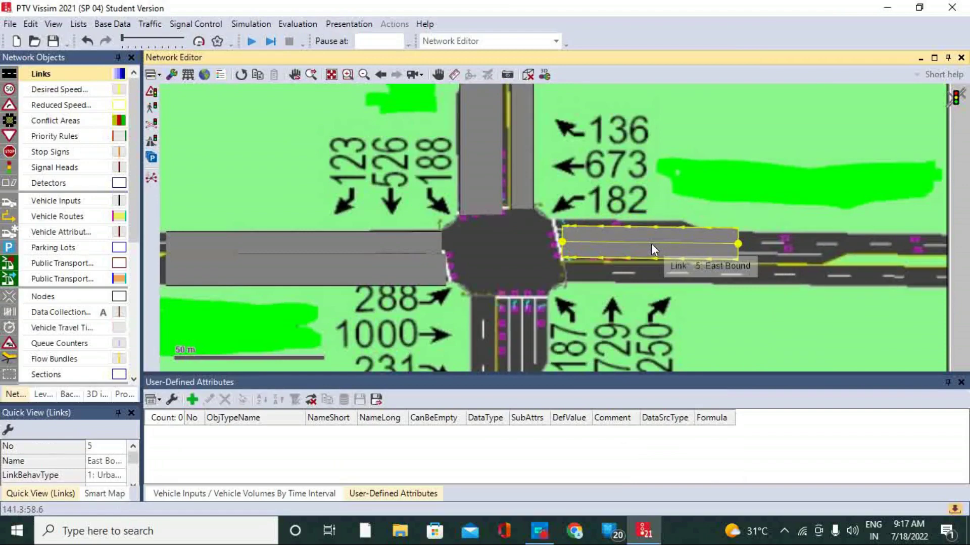
Step: Increase the East Bound link 5 to four lanes
{"action": "double_click", "coordinate": [653, 241]}
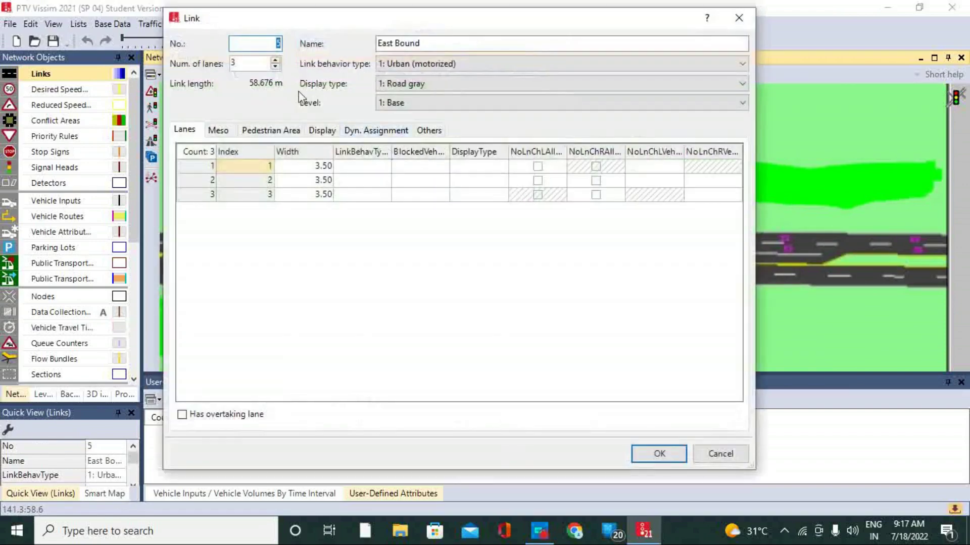
{"action": "left_click", "coordinate": [275, 60]}
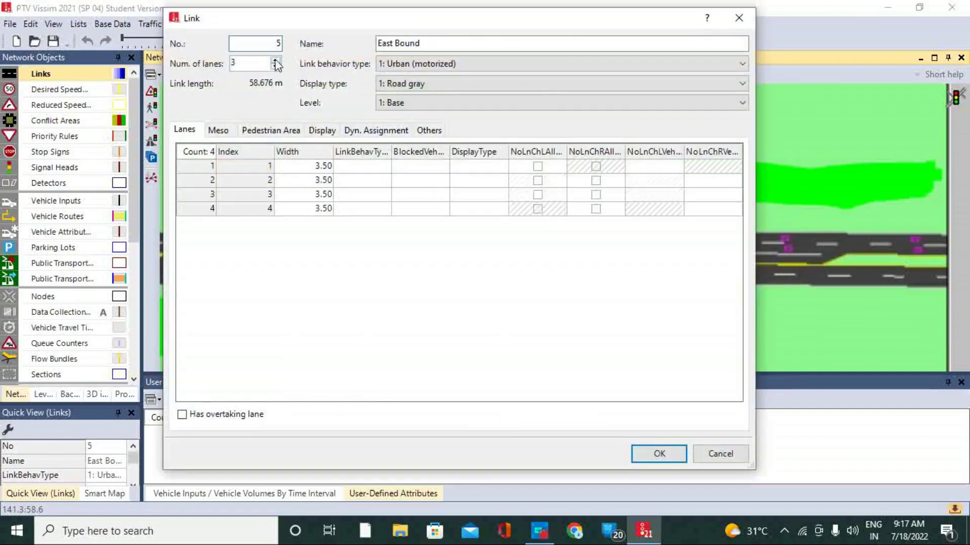
{"action": "left_click", "coordinate": [657, 453]}
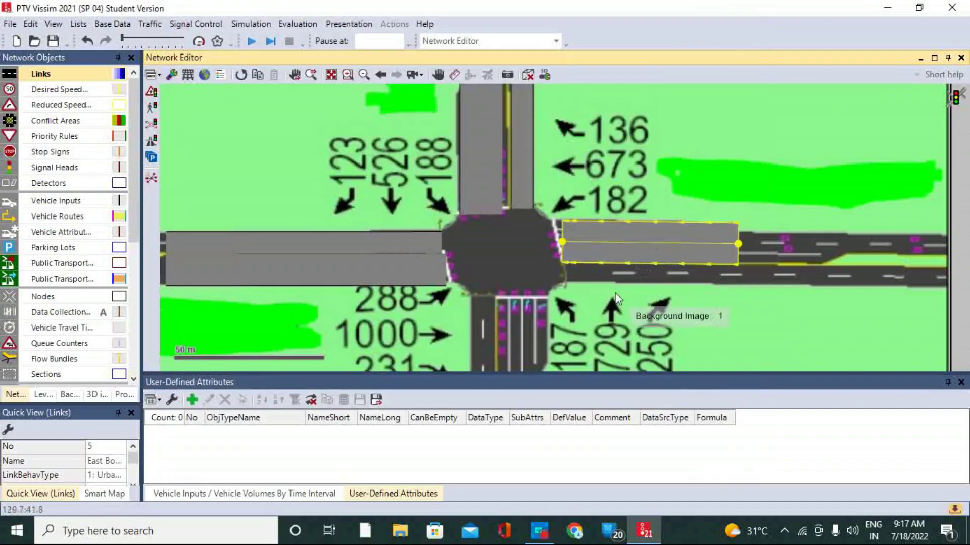
{"action": "left_click", "coordinate": [576, 281]}
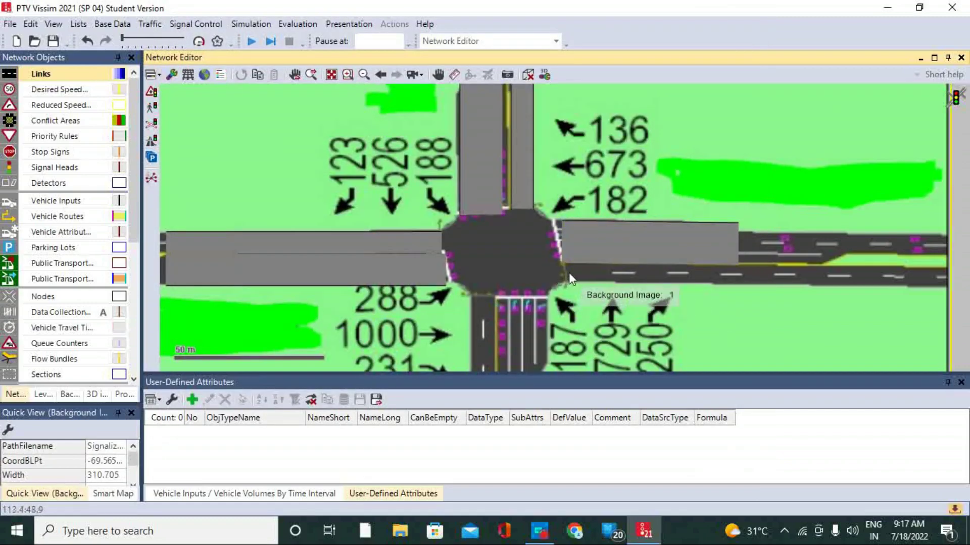
Step: Draw link 6 on the east leg with two lanes
{"action": "left_click_drag", "start_coordinate": [568, 273], "coordinate": [859, 277]}
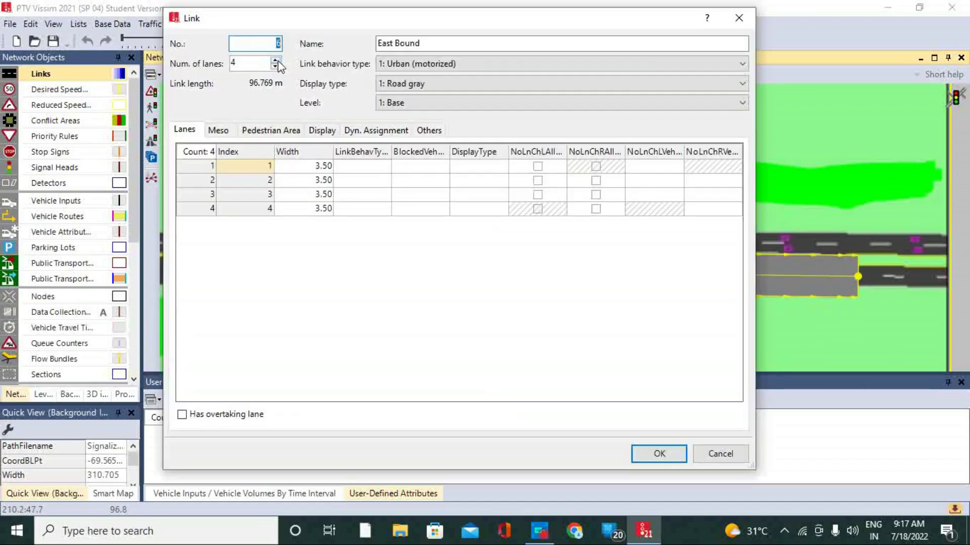
{"action": "left_click", "coordinate": [275, 60]}
{"action": "left_click", "coordinate": [275, 67]}
{"action": "left_click", "coordinate": [276, 67]}
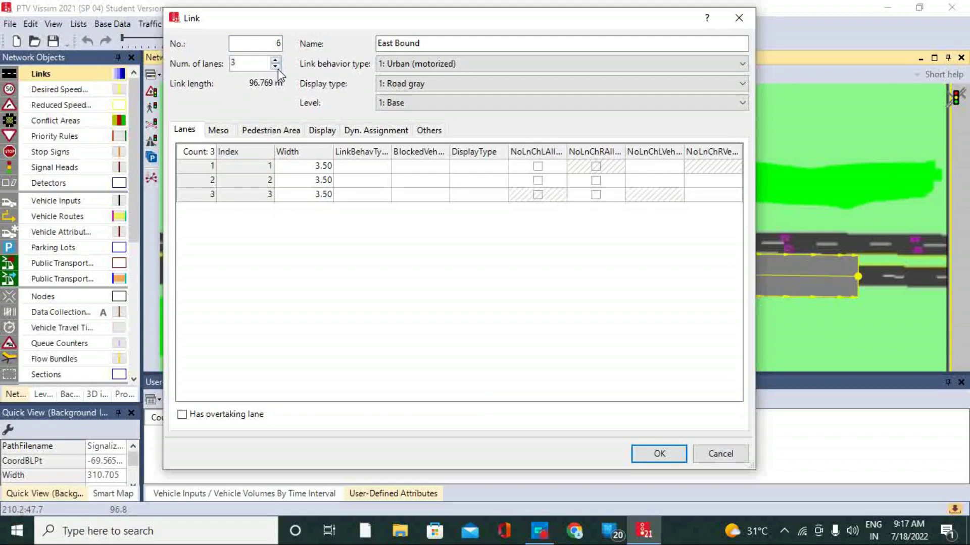
{"action": "left_click", "coordinate": [276, 66]}
{"action": "left_click", "coordinate": [656, 453]}
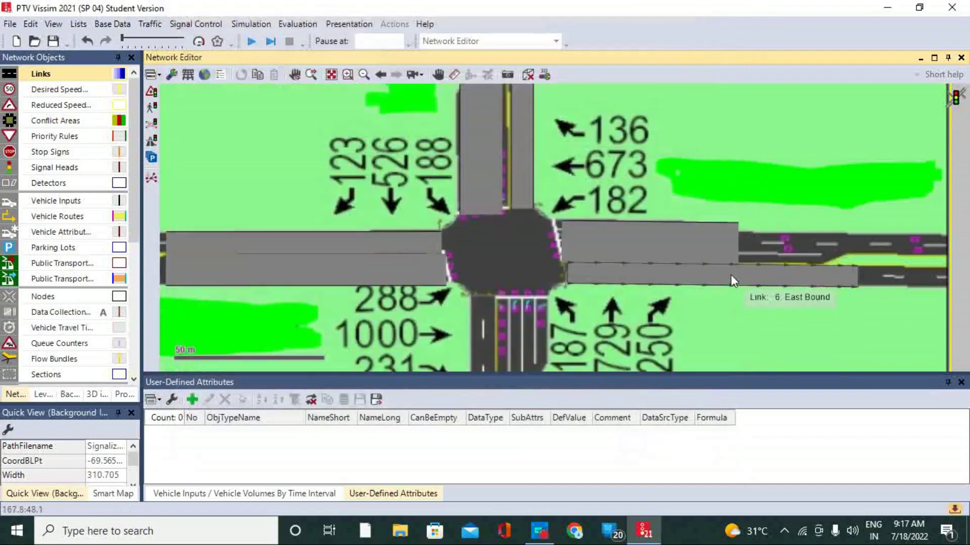
Step: Draw a four-lane link up the south approach and nudge it into position
{"action": "left_click", "coordinate": [728, 328]}
{"action": "scroll", "coordinate": [600, 204], "scroll_direction": "down", "scroll_amount": 5}
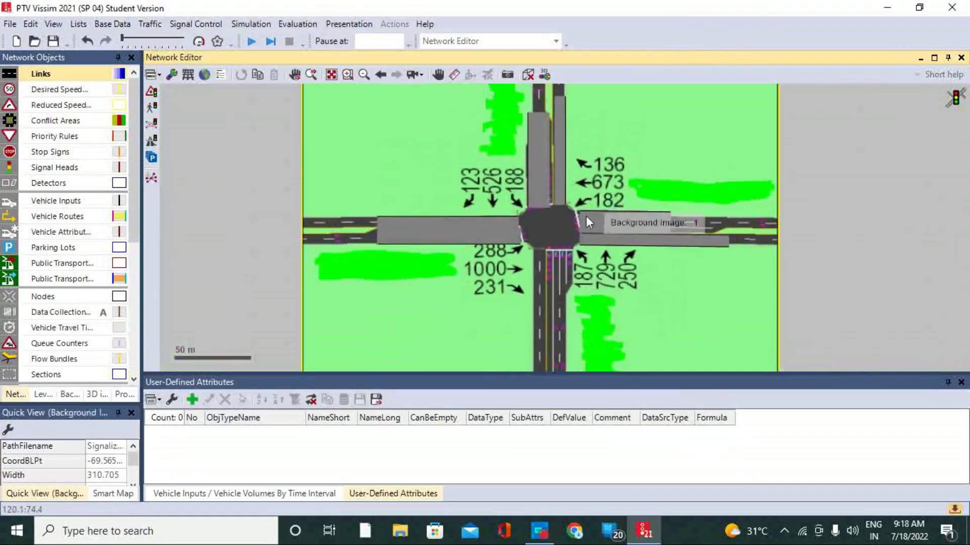
{"action": "scroll", "coordinate": [563, 320], "scroll_direction": "up", "scroll_amount": 5}
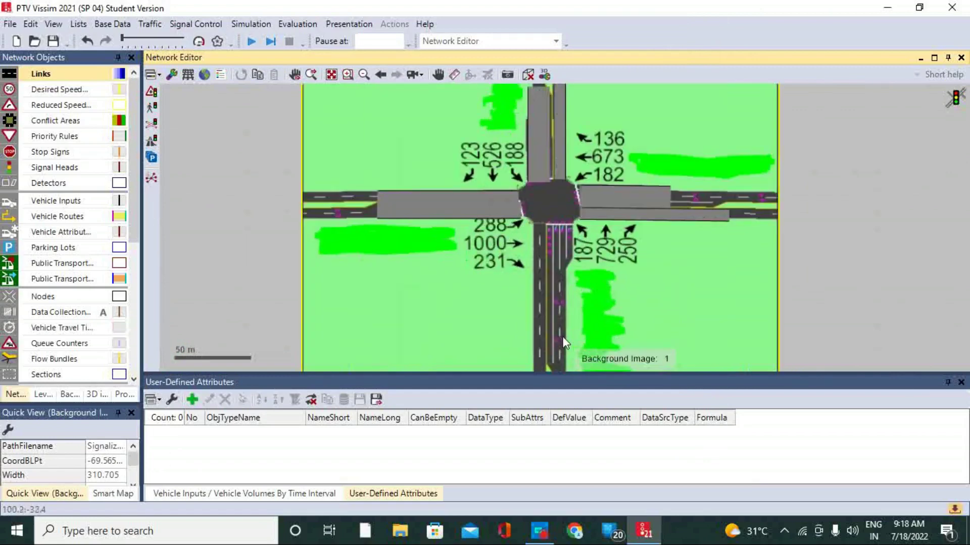
{"action": "mouse_move", "coordinate": [556, 351]}
{"action": "left_mouse_down"}
{"action": "mouse_move", "coordinate": [569, 180]}
{"action": "mouse_move", "coordinate": [557, 171]}
{"action": "mouse_move", "coordinate": [553, 229]}
{"action": "mouse_move", "coordinate": [557, 168]}
{"action": "left_mouse_up"}
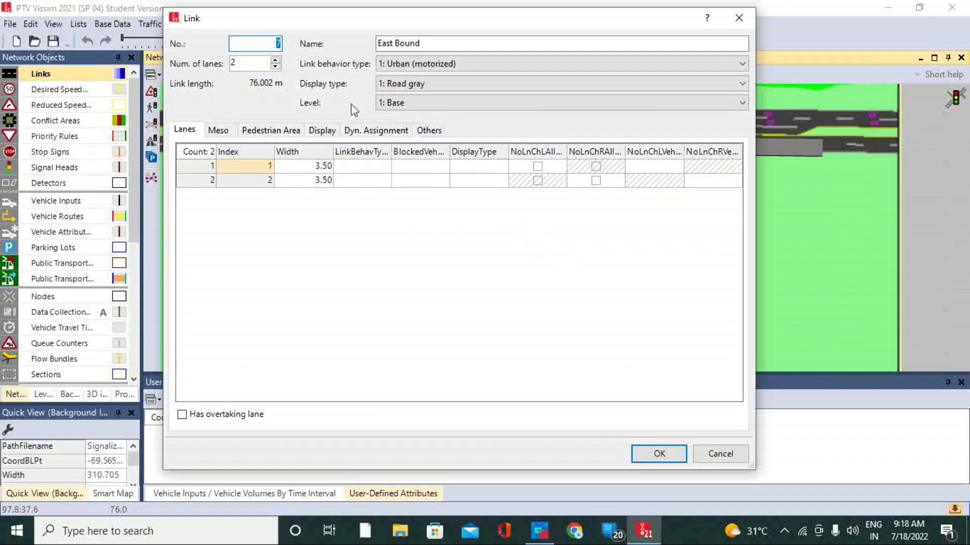
{"action": "left_click_drag", "start_coordinate": [302, 20], "coordinate": [352, 21]}
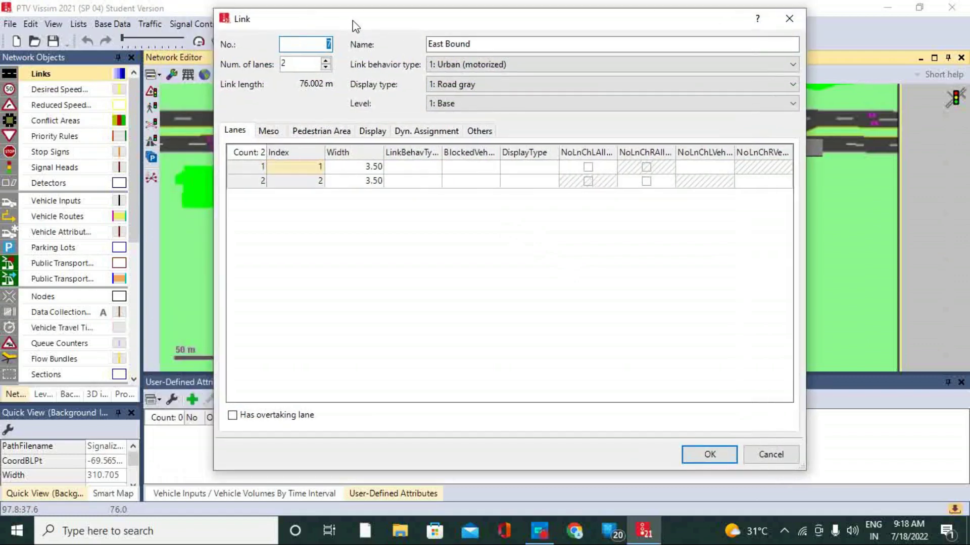
{"action": "left_click", "coordinate": [326, 61]}
{"action": "left_click", "coordinate": [325, 60]}
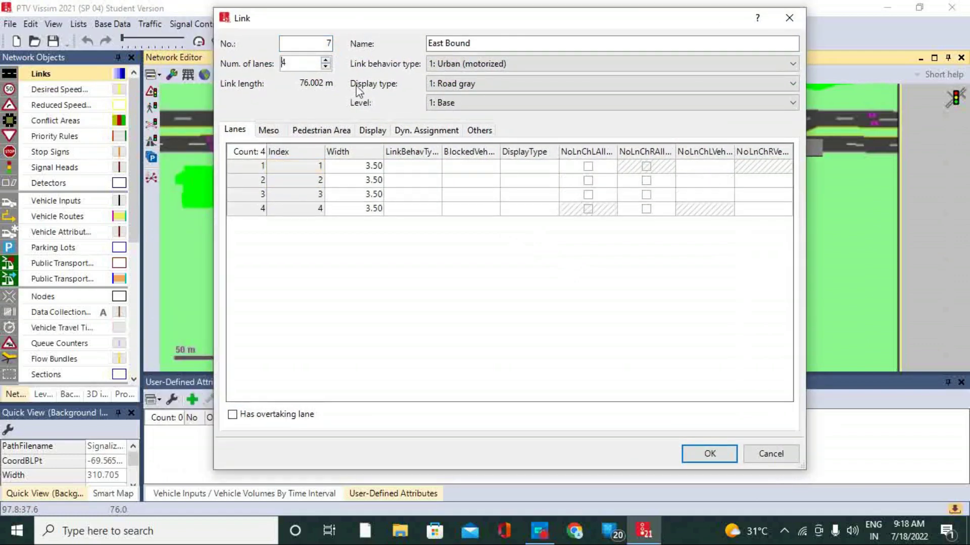
{"action": "left_click", "coordinate": [712, 454]}
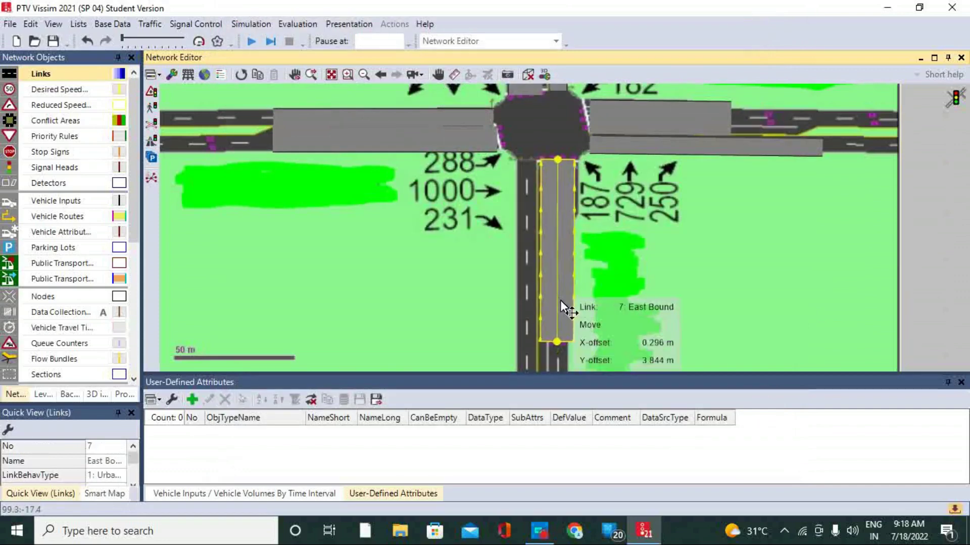
{"action": "left_click_drag", "start_coordinate": [561, 305], "coordinate": [560, 307]}
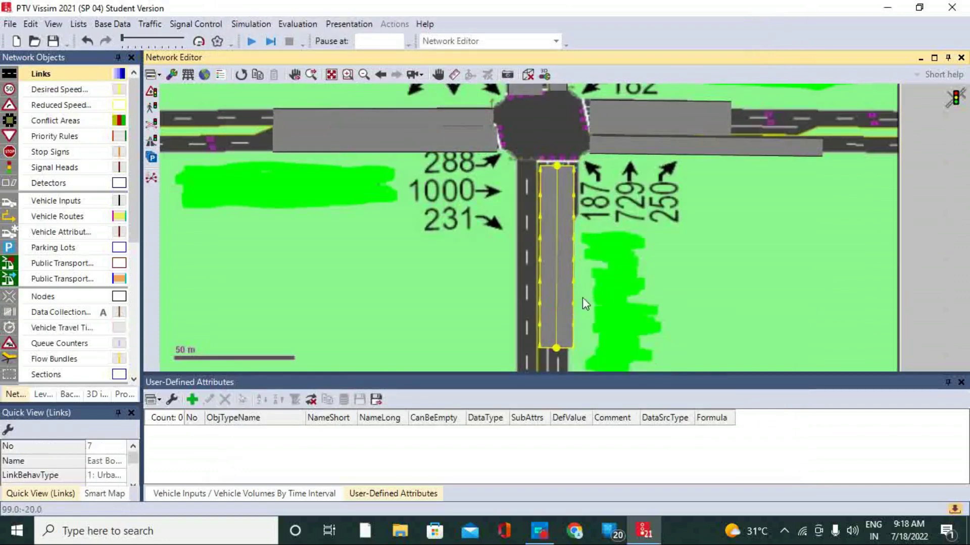
{"action": "left_click", "coordinate": [522, 192]}
Step: Draw outbound link 8 south from the intersection with three lanes
{"action": "mouse_move", "coordinate": [524, 165]}
{"action": "left_mouse_down"}
{"action": "mouse_move", "coordinate": [504, 268]}
{"action": "mouse_move", "coordinate": [523, 341]}
{"action": "left_mouse_up"}
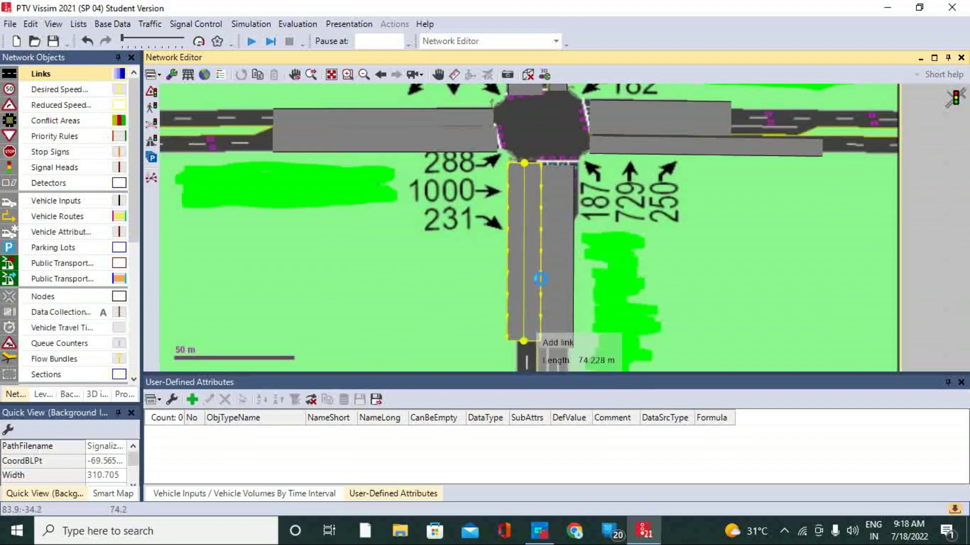
{"action": "left_click", "coordinate": [540, 278]}
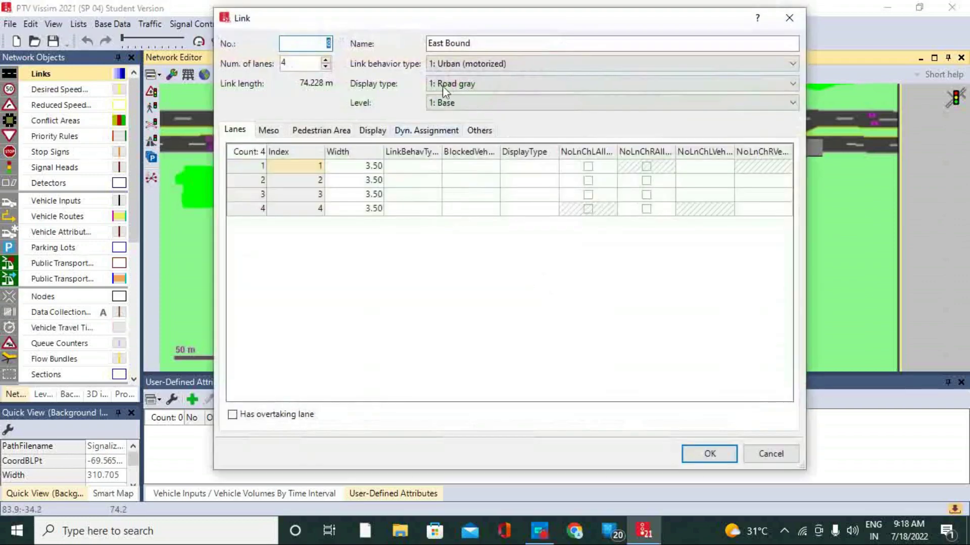
{"action": "left_click", "coordinate": [326, 60]}
{"action": "left_click", "coordinate": [326, 66]}
{"action": "left_click", "coordinate": [327, 66]}
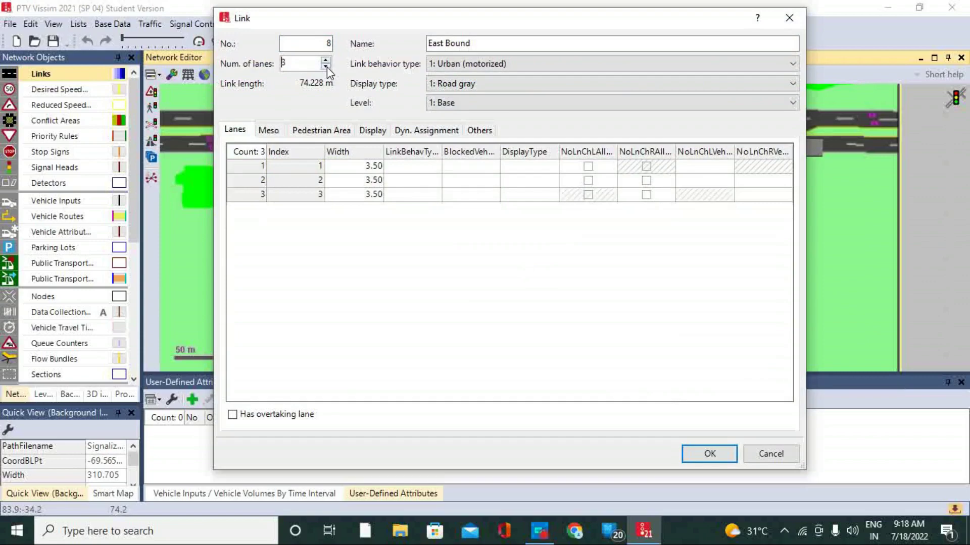
{"action": "left_click", "coordinate": [326, 66]}
{"action": "left_click", "coordinate": [710, 454]}
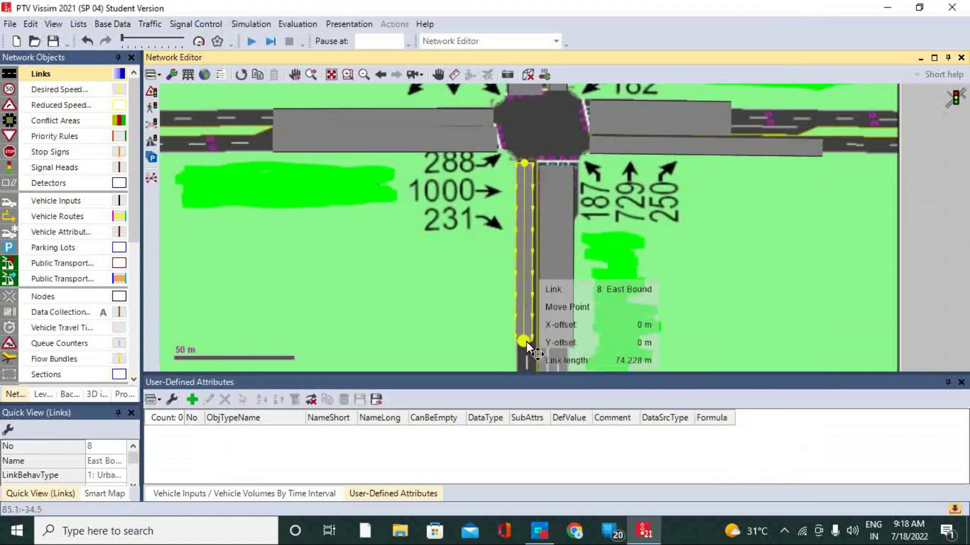
{"action": "left_click", "coordinate": [602, 228]}
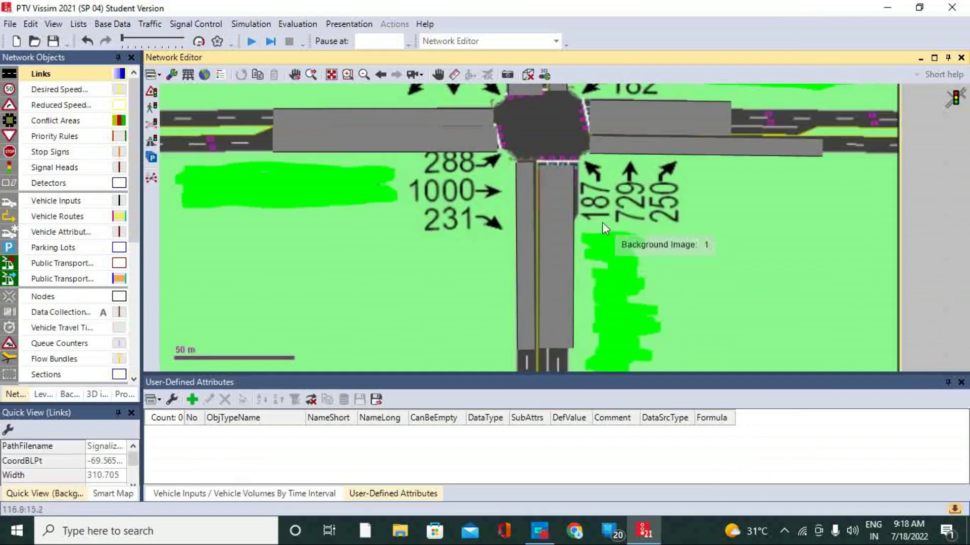
{"action": "left_click", "coordinate": [530, 186]}
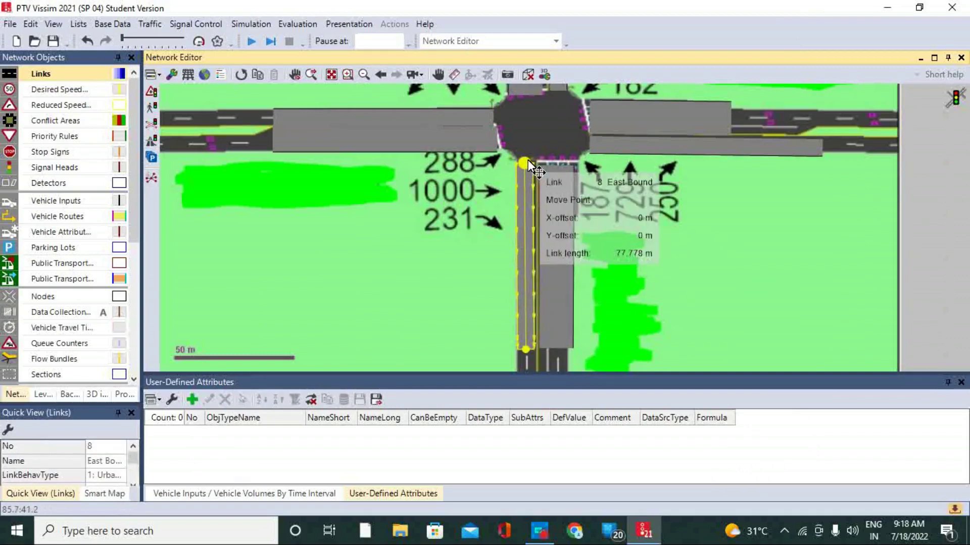
{"action": "left_click", "coordinate": [583, 238]}
{"action": "scroll", "coordinate": [584, 244], "scroll_direction": "down", "scroll_amount": 4}
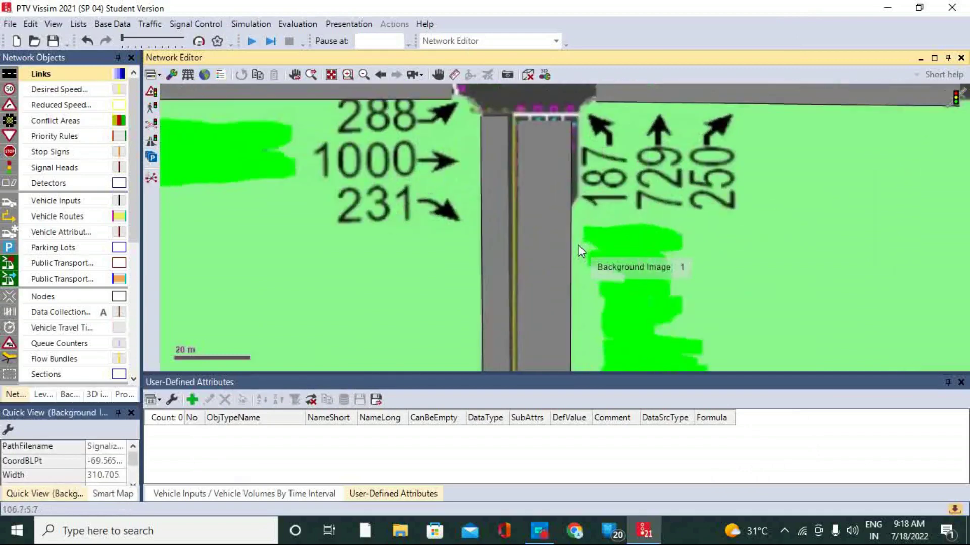
Step: Connect North Bound link 3 to link 2 with a lane 1-only connector
{"action": "left_click", "coordinate": [545, 126]}
{"action": "scroll", "coordinate": [576, 129], "scroll_direction": "up", "scroll_amount": 3}
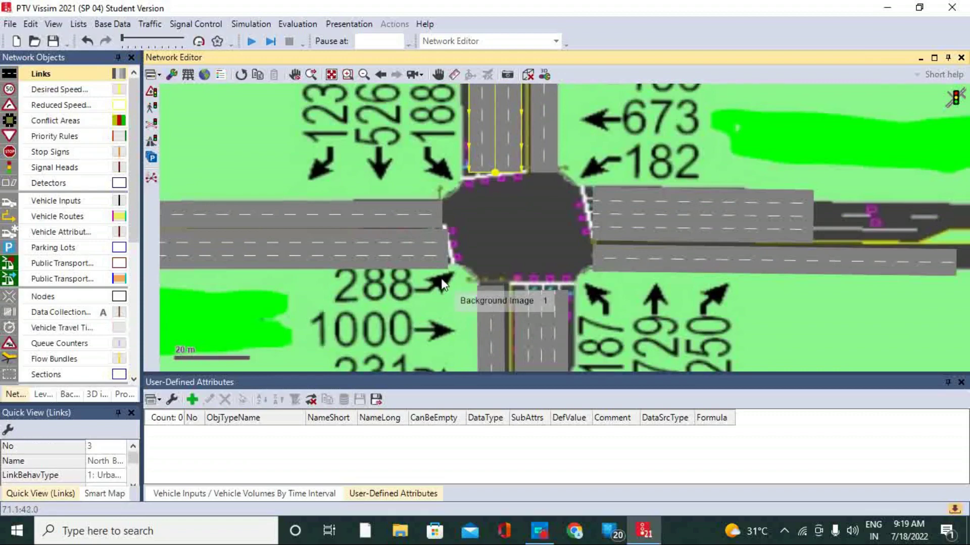
{"action": "scroll", "coordinate": [448, 291], "scroll_direction": "down", "scroll_amount": 3}
{"action": "scroll", "coordinate": [451, 286], "scroll_direction": "up", "scroll_amount": 3}
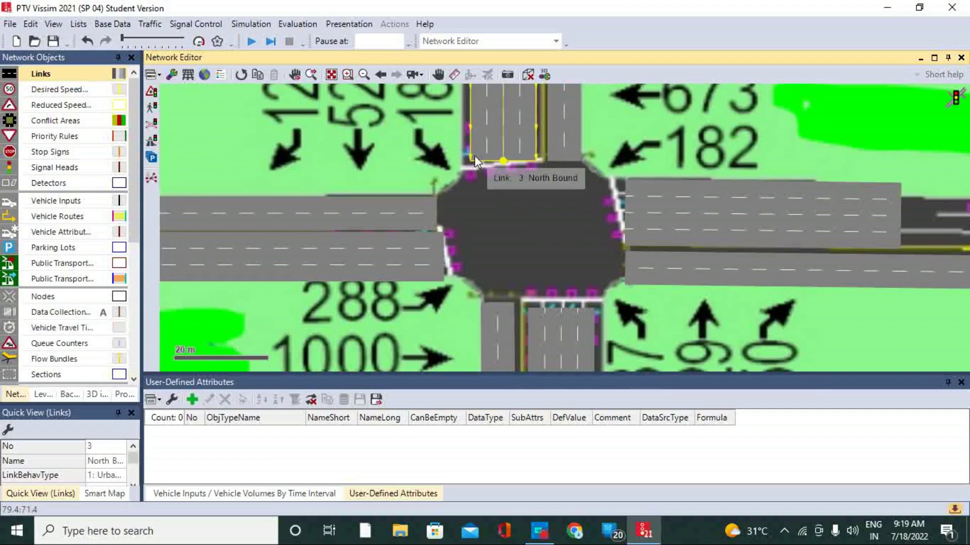
{"action": "left_click_drag", "start_coordinate": [475, 152], "coordinate": [426, 205]}
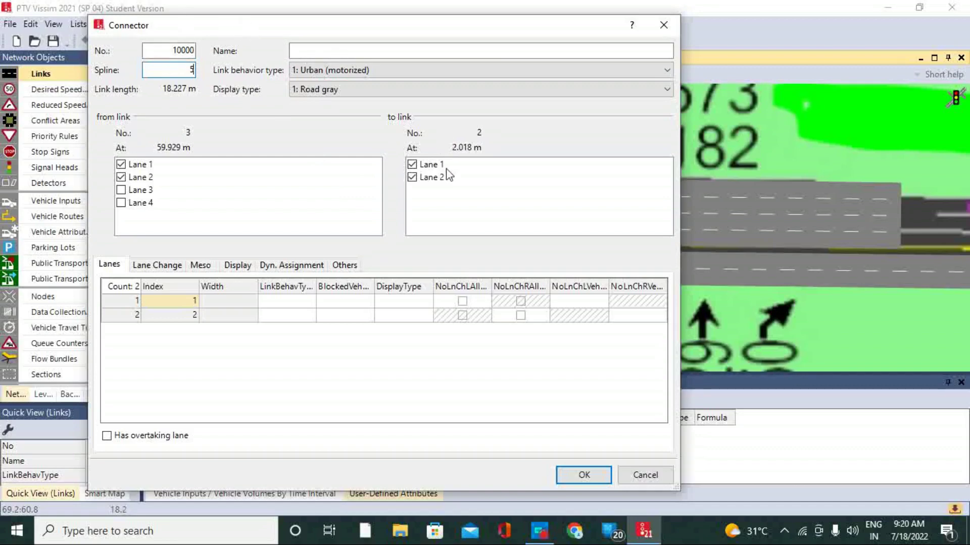
{"action": "left_click", "coordinate": [120, 177]}
{"action": "left_click", "coordinate": [412, 178]}
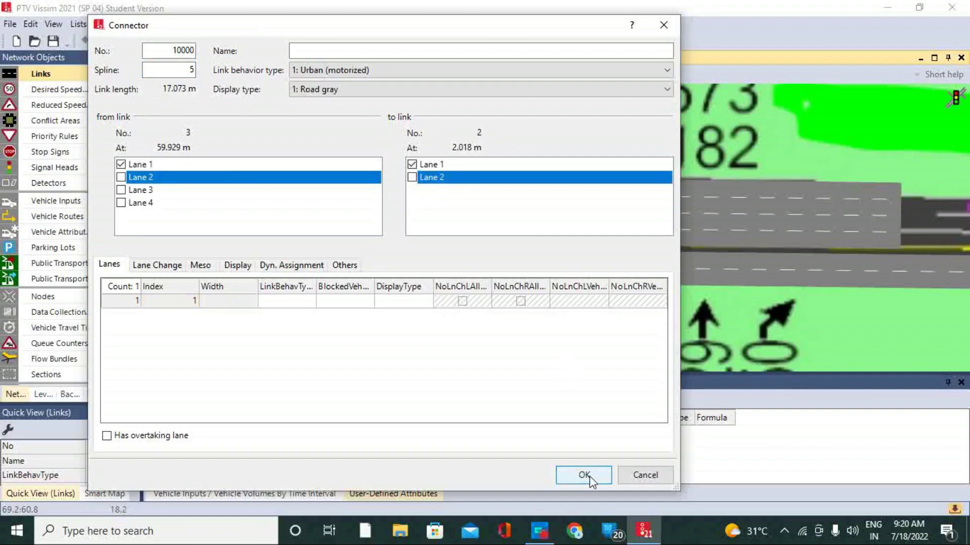
{"action": "left_click", "coordinate": [584, 476]}
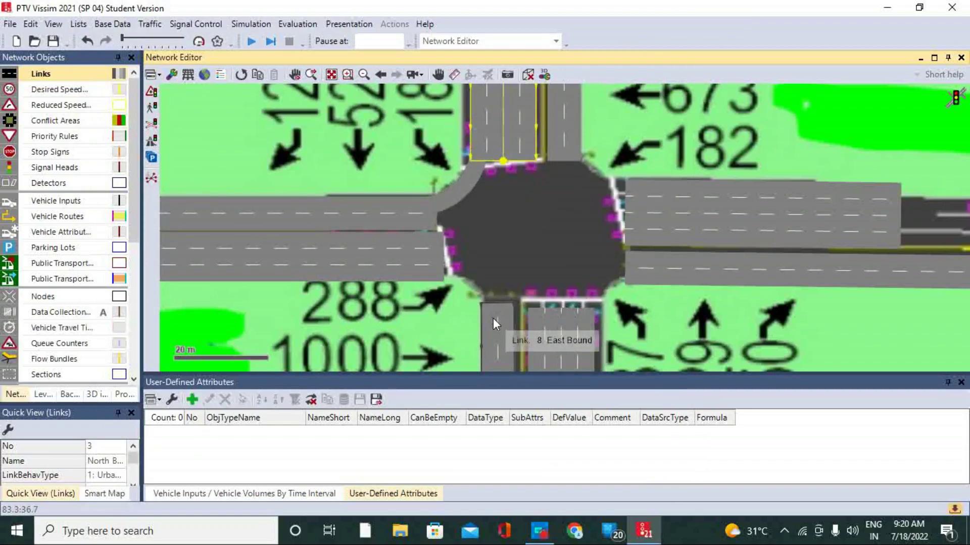
Step: Connect link 1 lane 1 to link 8 lane 1 (connector 10001), and link 7's two lanes into link 6
{"action": "scroll", "coordinate": [442, 194], "scroll_direction": "down", "scroll_amount": 2}
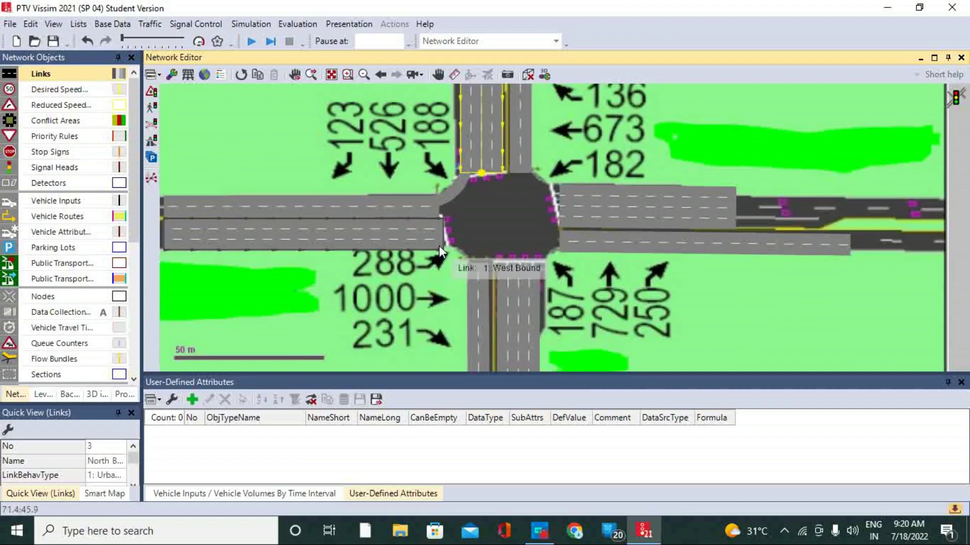
{"action": "left_click_drag", "start_coordinate": [438, 245], "coordinate": [471, 269]}
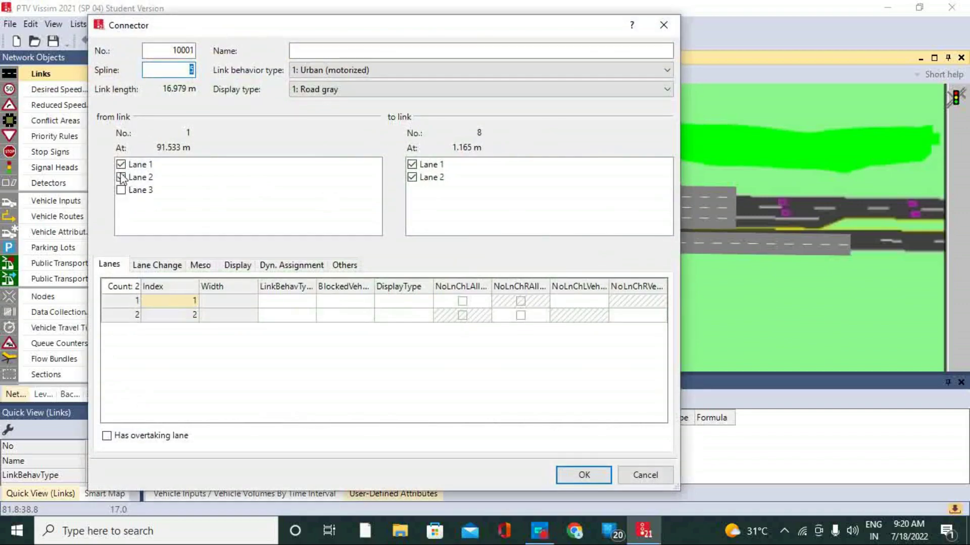
{"action": "left_click", "coordinate": [122, 177]}
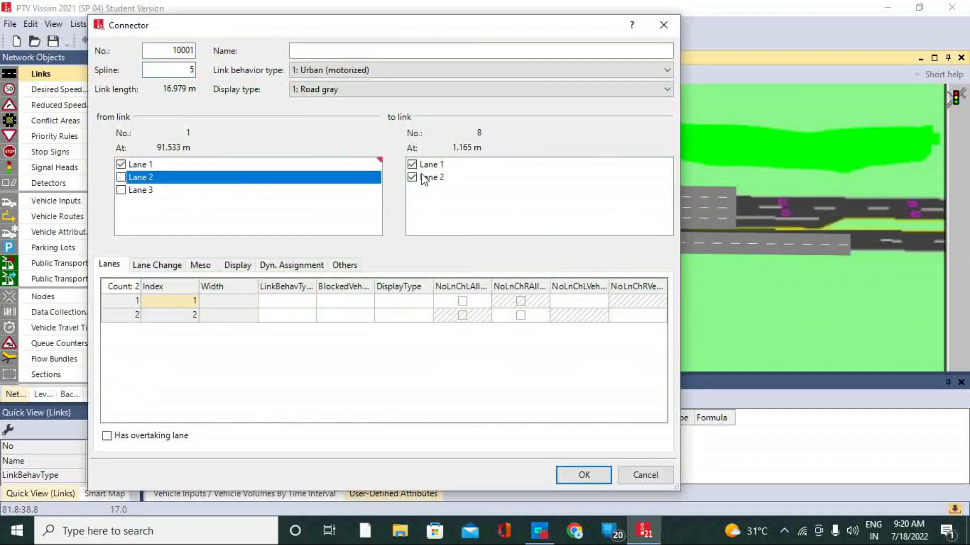
{"action": "left_click", "coordinate": [412, 177]}
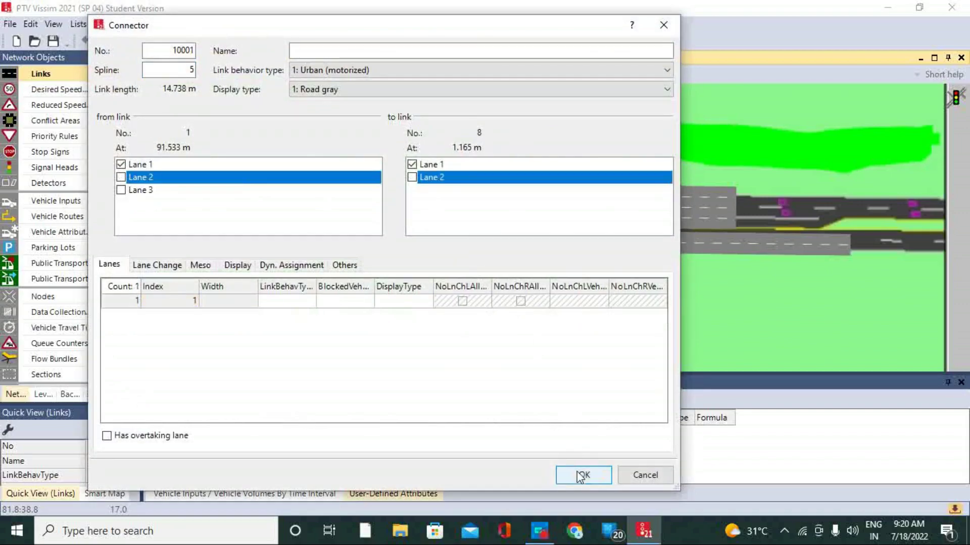
{"action": "left_click", "coordinate": [581, 475]}
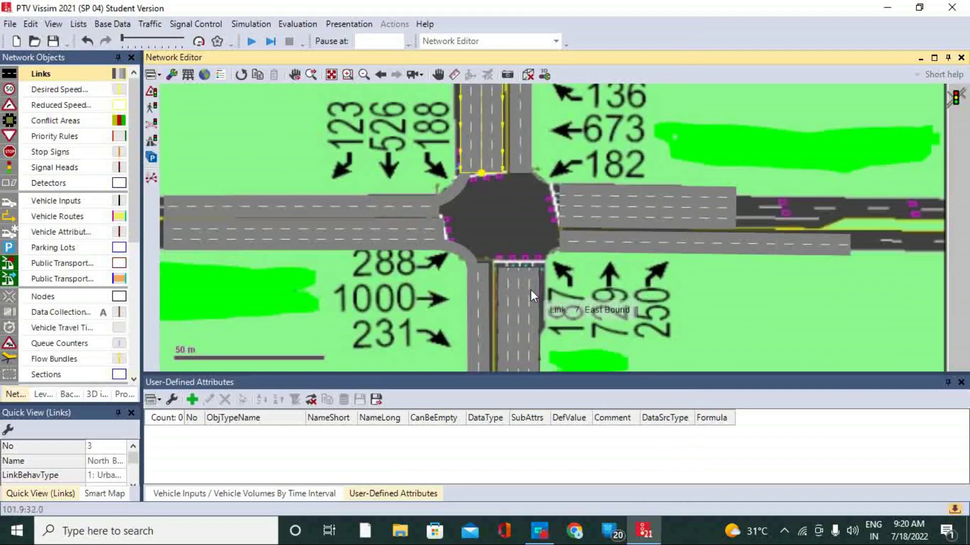
{"action": "mouse_move", "coordinate": [530, 290]}
{"action": "left_mouse_down"}
{"action": "mouse_move", "coordinate": [538, 344]}
{"action": "mouse_move", "coordinate": [530, 271]}
{"action": "mouse_move", "coordinate": [547, 244]}
{"action": "mouse_move", "coordinate": [570, 241]}
{"action": "left_mouse_up"}
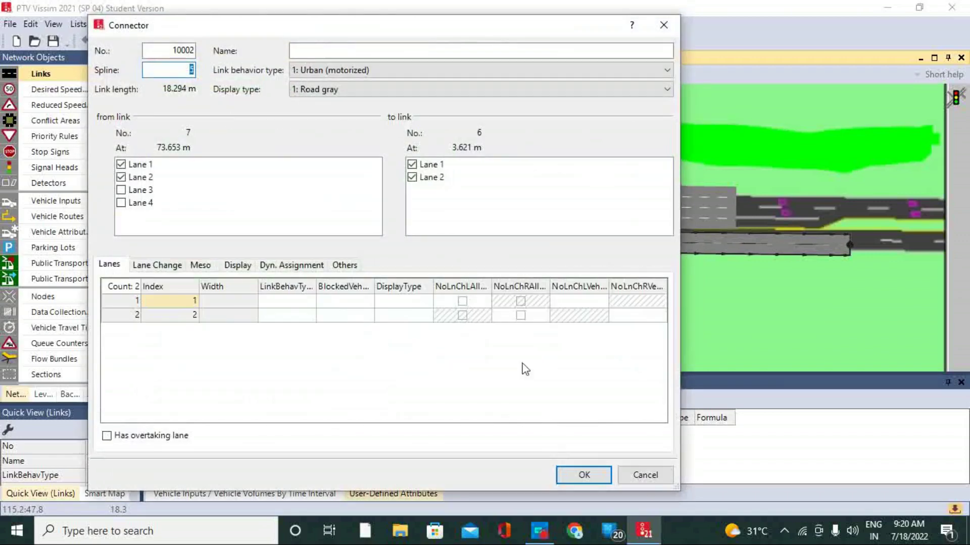
{"action": "left_click", "coordinate": [582, 475]}
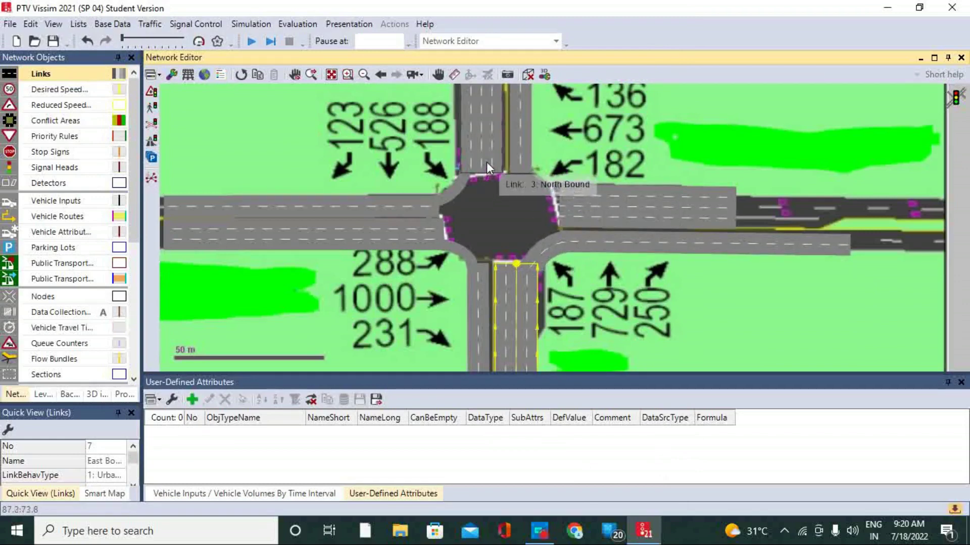
Step: Nudge North Bound link 3 into place, then connect link 5 lane 1 to link 4 lane 1
{"action": "left_click_drag", "start_coordinate": [486, 162], "coordinate": [453, 143]}
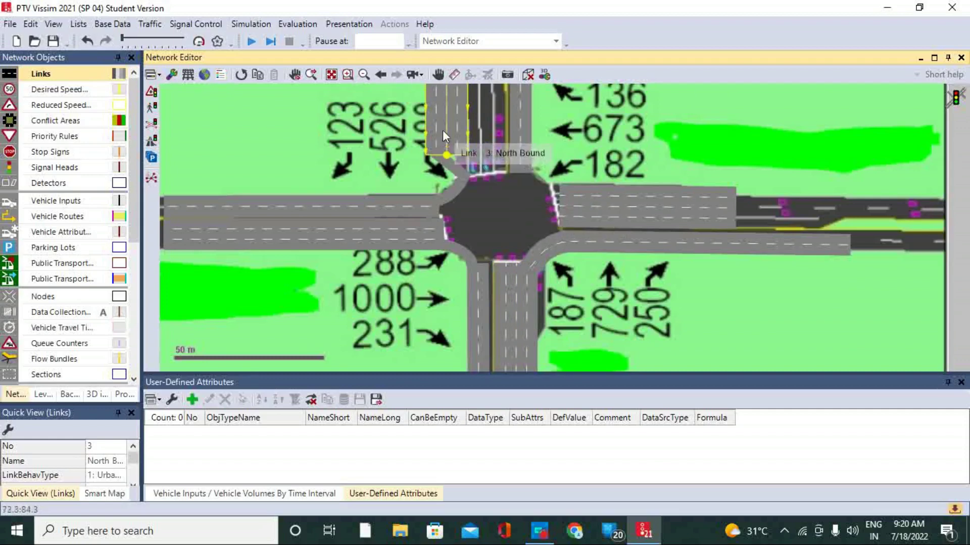
{"action": "left_click_drag", "start_coordinate": [445, 123], "coordinate": [481, 125]}
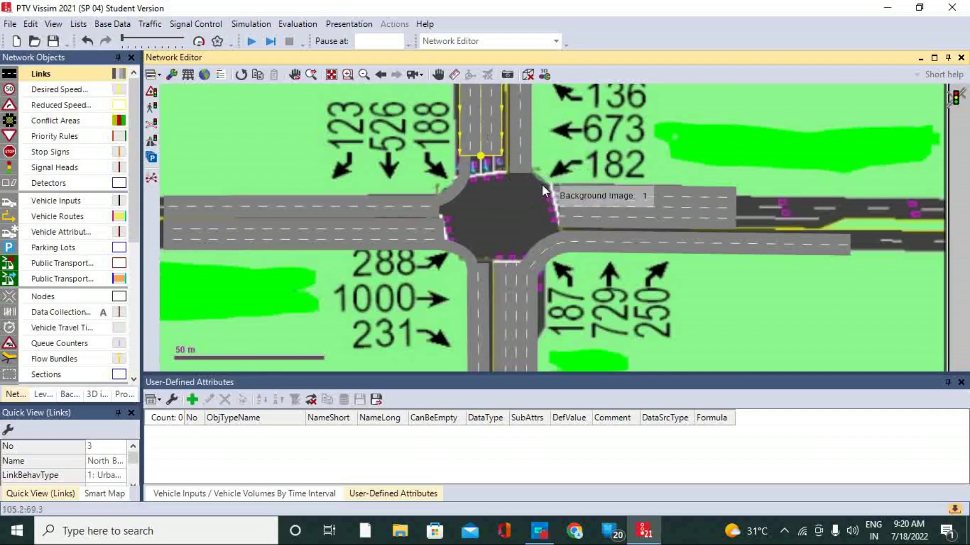
{"action": "left_click", "coordinate": [566, 202]}
{"action": "left_click_drag", "start_coordinate": [563, 194], "coordinate": [511, 168]}
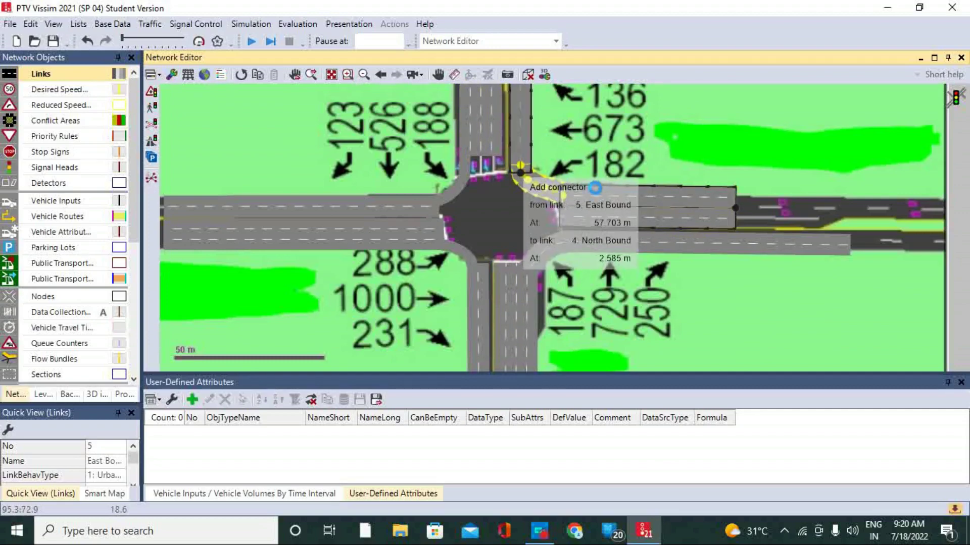
{"action": "left_click_drag", "start_coordinate": [646, 207], "coordinate": [647, 209]}
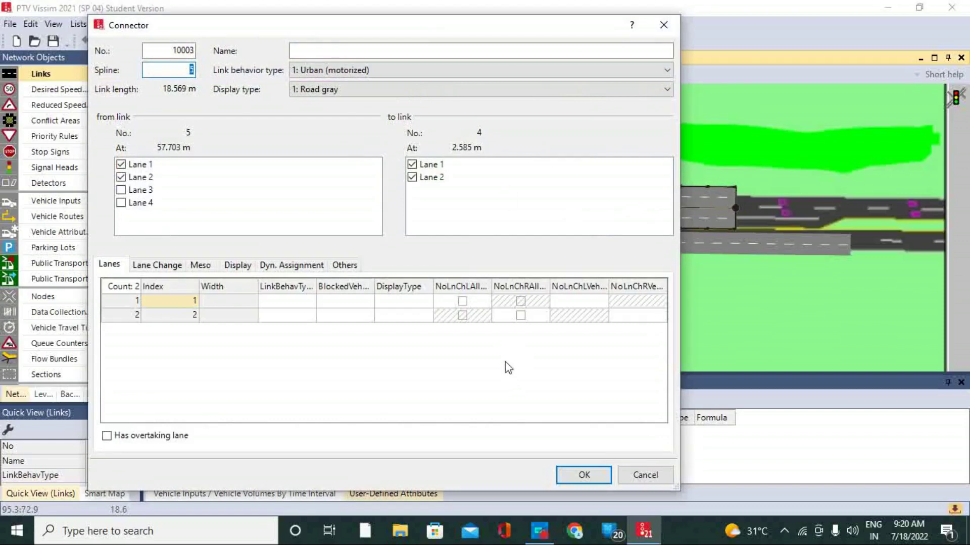
{"action": "left_click", "coordinate": [121, 178]}
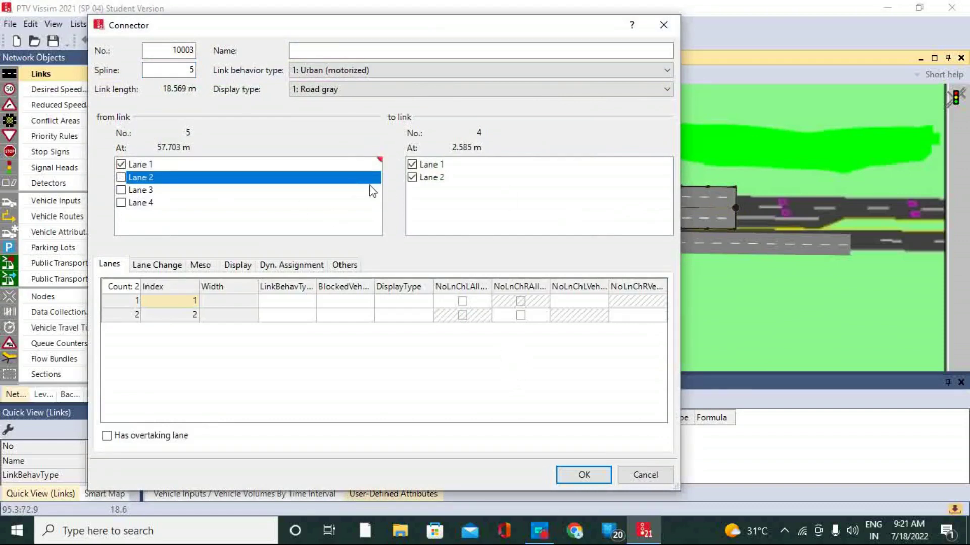
{"action": "left_click", "coordinate": [412, 177]}
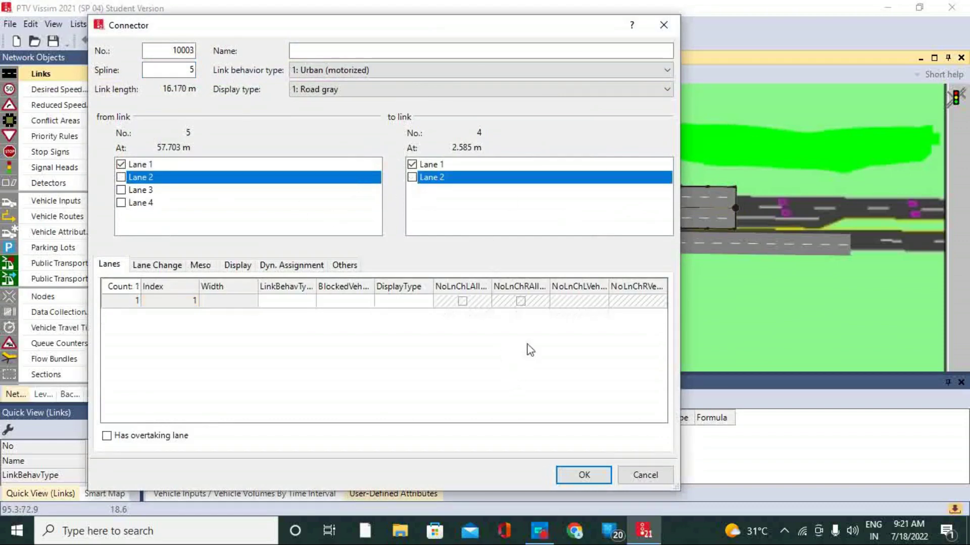
{"action": "left_click", "coordinate": [581, 475]}
Step: Lengthen East Bound link 5 eastward to about 91.8 m and shift its start slightly west
{"action": "left_click_drag", "start_coordinate": [599, 206], "coordinate": [603, 204]}
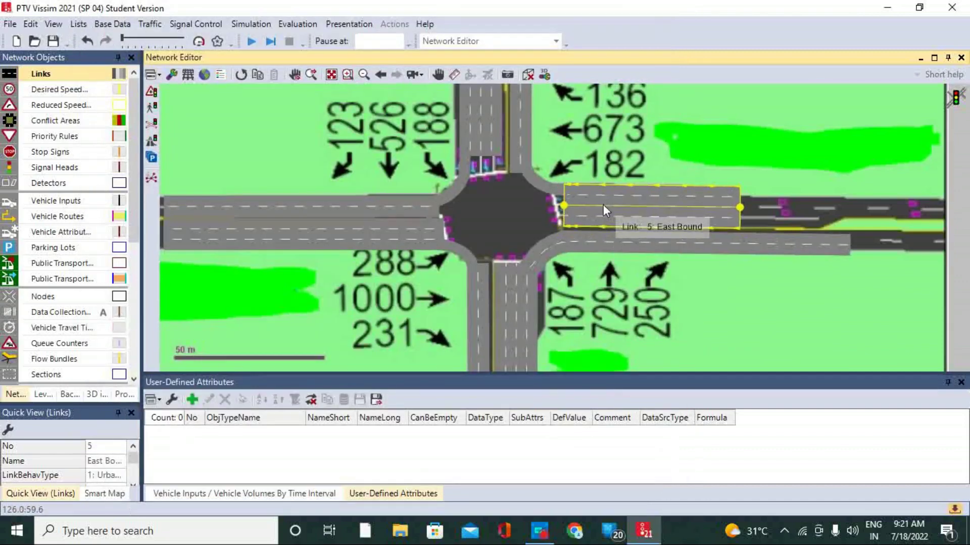
{"action": "left_click_drag", "start_coordinate": [739, 207], "coordinate": [847, 205]}
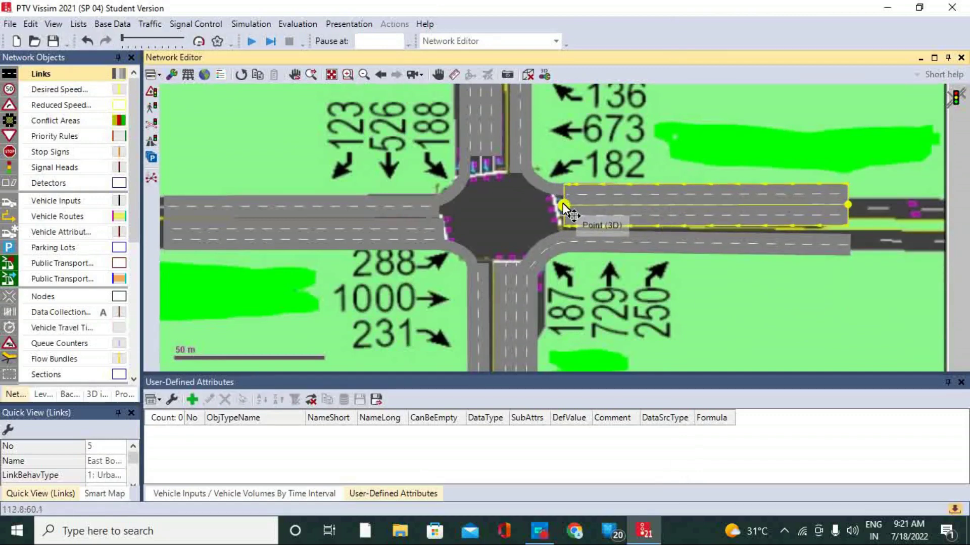
{"action": "left_click_drag", "start_coordinate": [564, 207], "coordinate": [556, 204]}
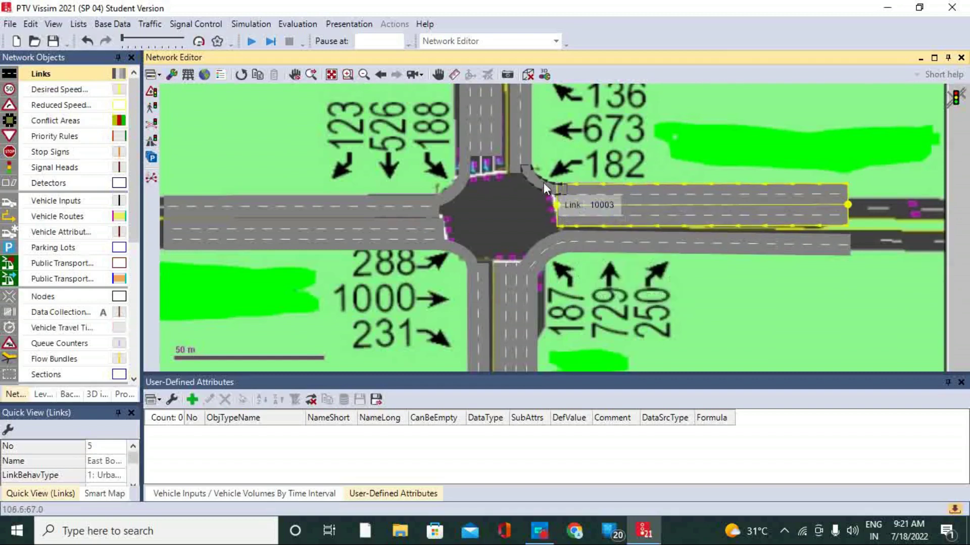
Step: Recalculate the splines of connectors 10003 and 10002 so both turns curve smoothly
{"action": "right_click", "coordinate": [538, 183]}
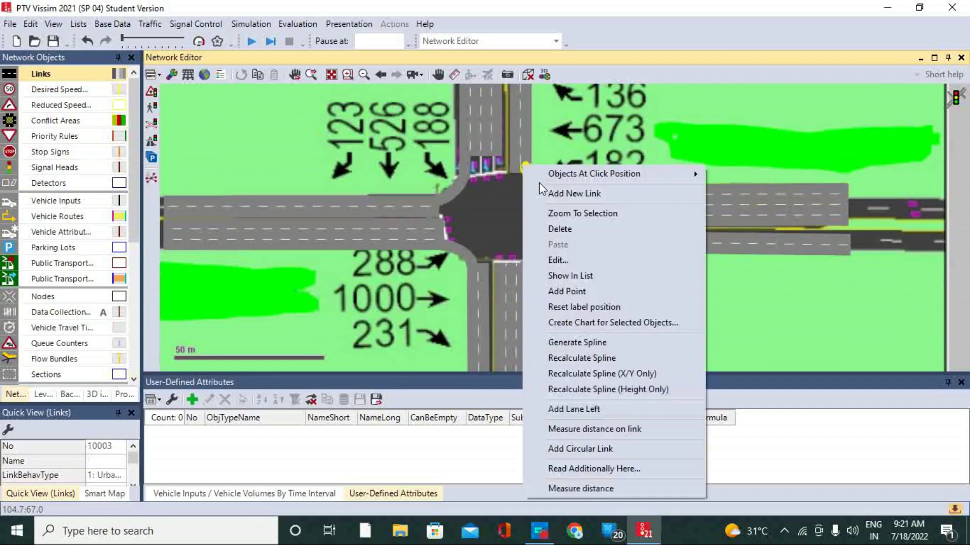
{"action": "left_click", "coordinate": [586, 359]}
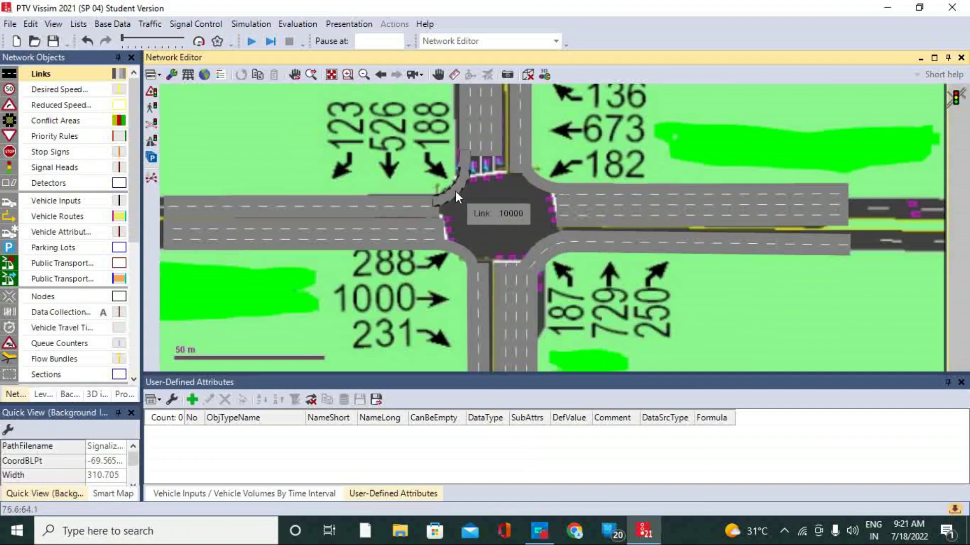
{"action": "scroll", "coordinate": [516, 248], "scroll_direction": "up", "scroll_amount": 3}
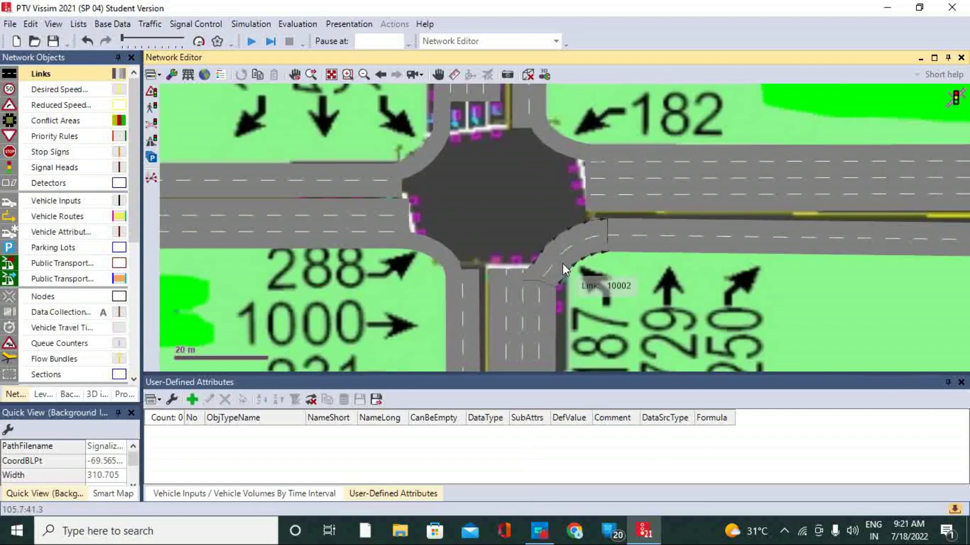
{"action": "right_click", "coordinate": [562, 262]}
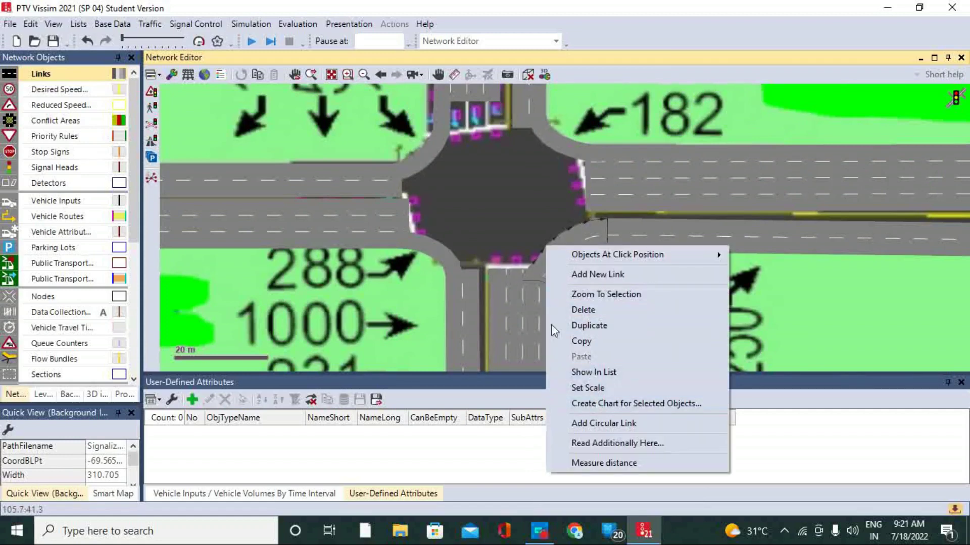
{"action": "left_click", "coordinate": [535, 275]}
{"action": "right_click", "coordinate": [540, 268]}
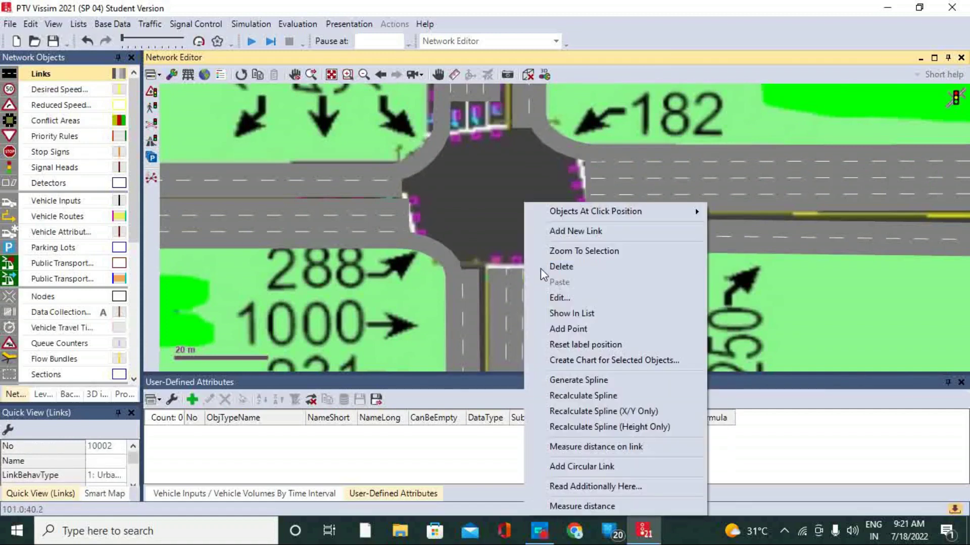
{"action": "left_click", "coordinate": [581, 396]}
{"action": "left_click", "coordinate": [615, 329]}
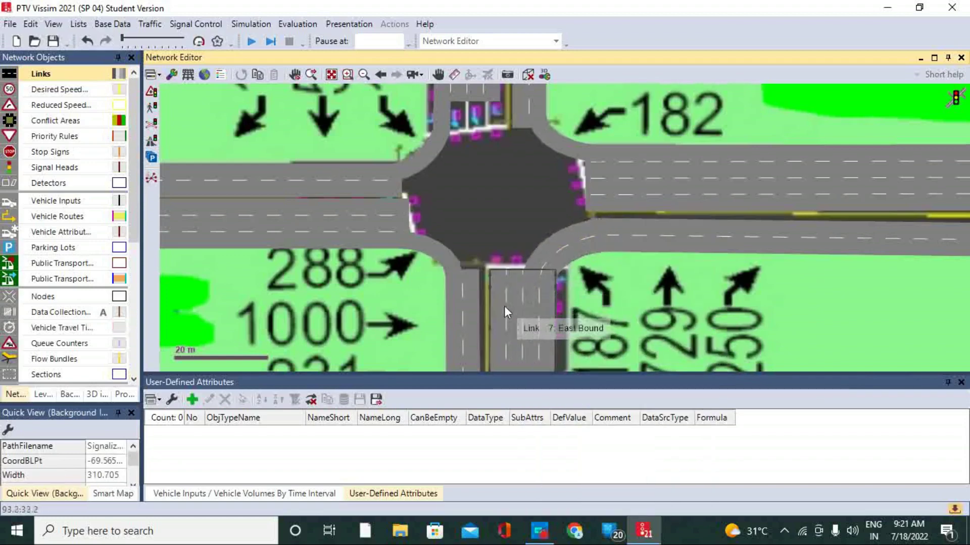
{"action": "scroll", "coordinate": [504, 305], "scroll_direction": "down", "scroll_amount": 2}
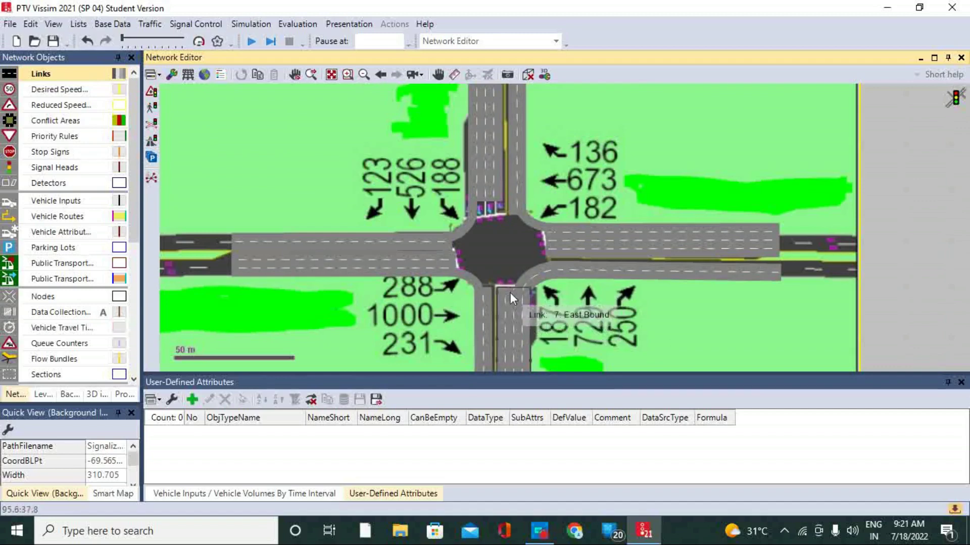
Step: Add connector 10004 from link 7 lane 3 into link 4 lane 1, shifting its end about 3 m west
{"action": "left_click_drag", "start_coordinate": [509, 294], "coordinate": [517, 209]}
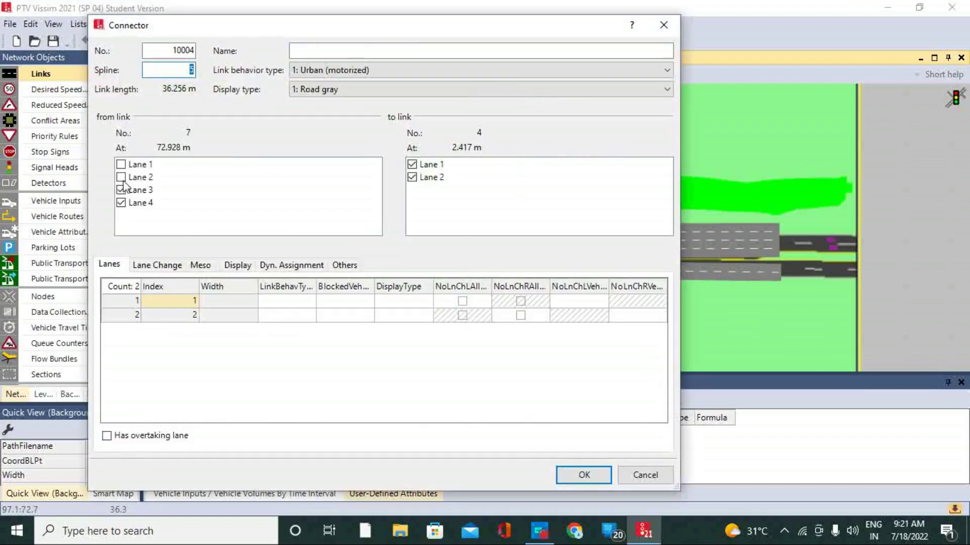
{"action": "left_click", "coordinate": [122, 204]}
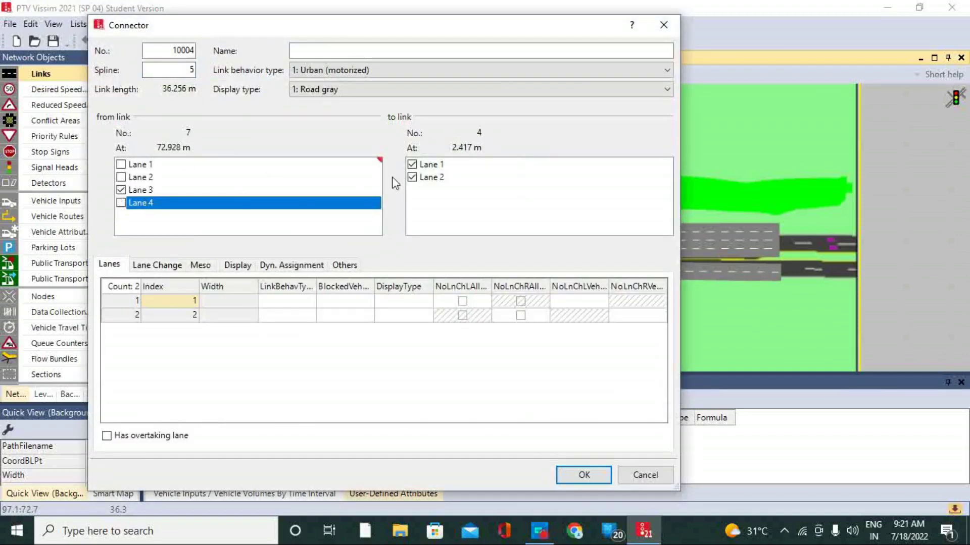
{"action": "left_click", "coordinate": [412, 165]}
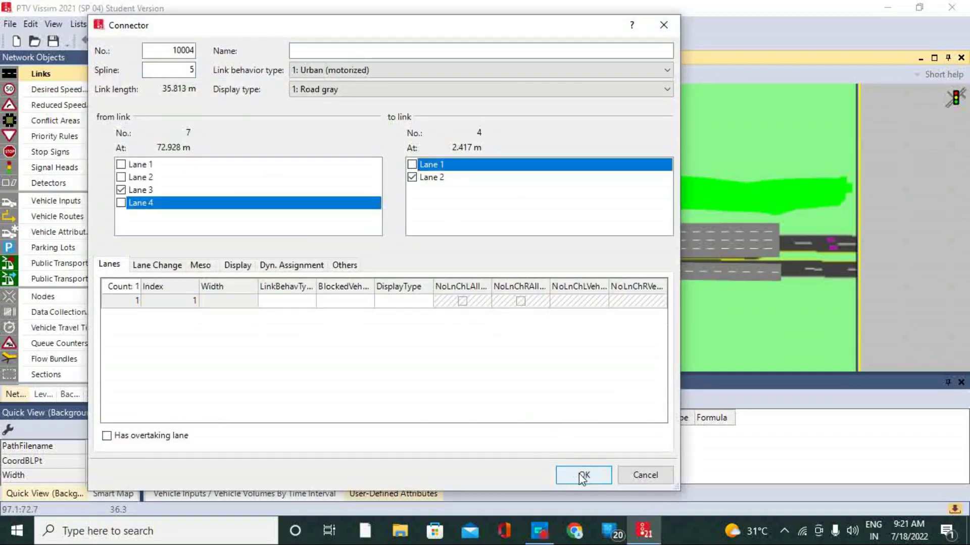
{"action": "left_click", "coordinate": [412, 177]}
{"action": "left_click", "coordinate": [412, 164]}
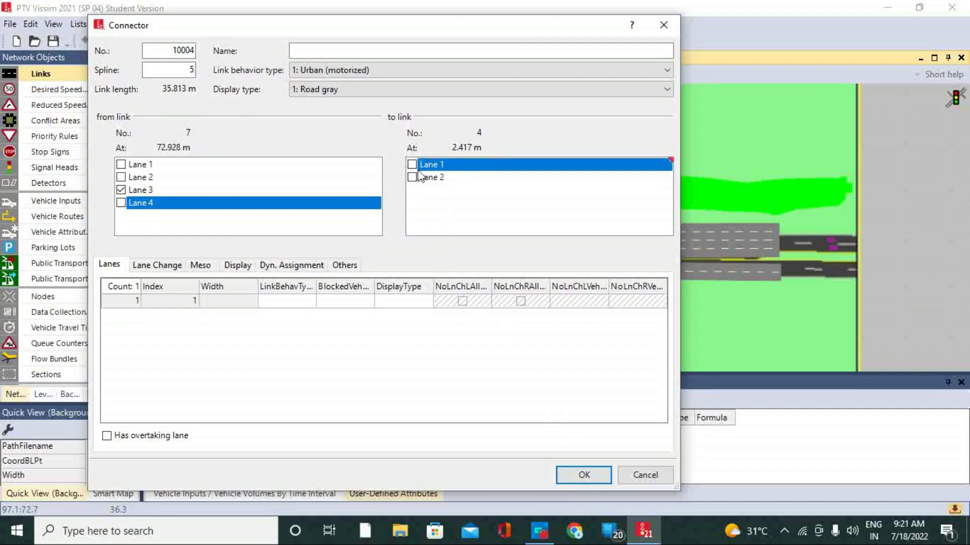
{"action": "left_click", "coordinate": [580, 474]}
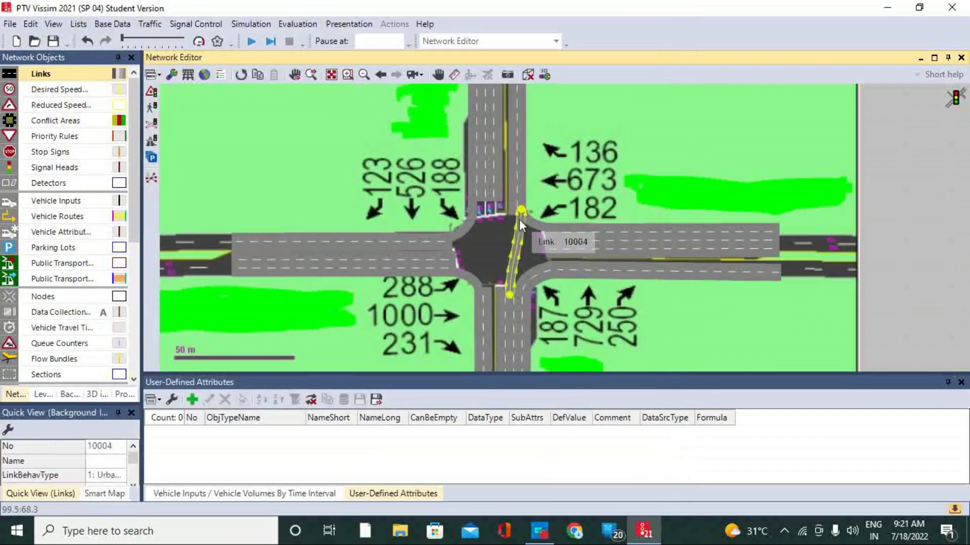
{"action": "scroll", "coordinate": [520, 214], "scroll_direction": "up", "scroll_amount": 4}
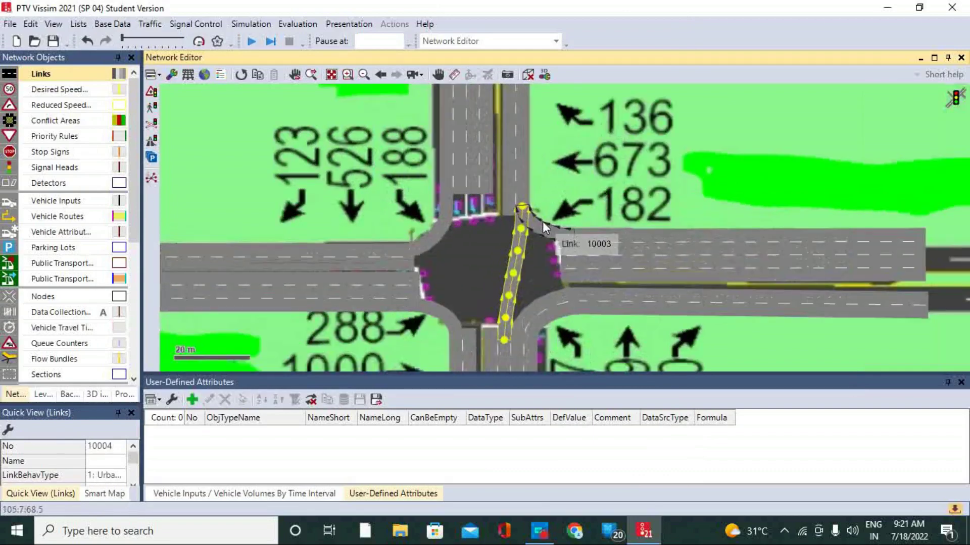
{"action": "left_click_drag", "start_coordinate": [519, 211], "coordinate": [505, 202]}
{"action": "scroll", "coordinate": [564, 214], "scroll_direction": "down", "scroll_amount": 4}
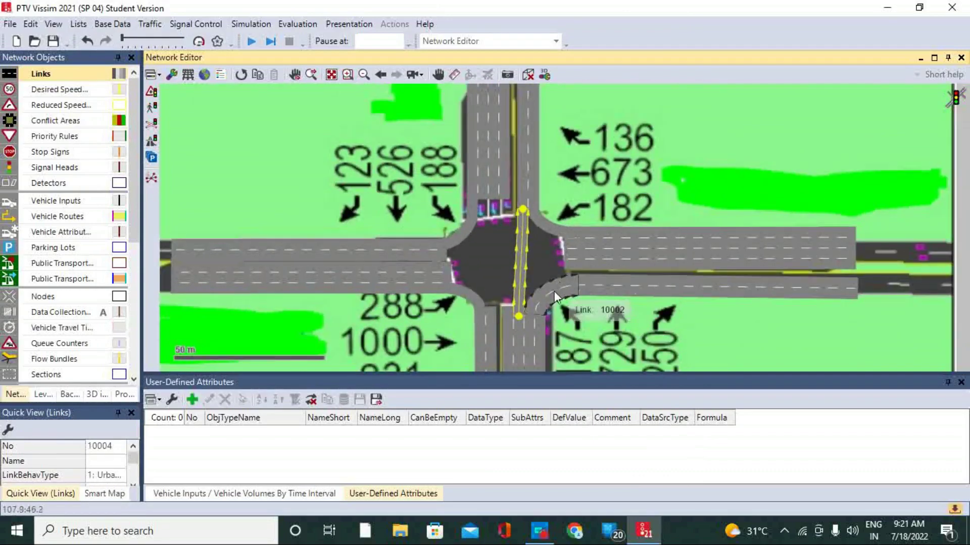
{"action": "left_click", "coordinate": [509, 312]}
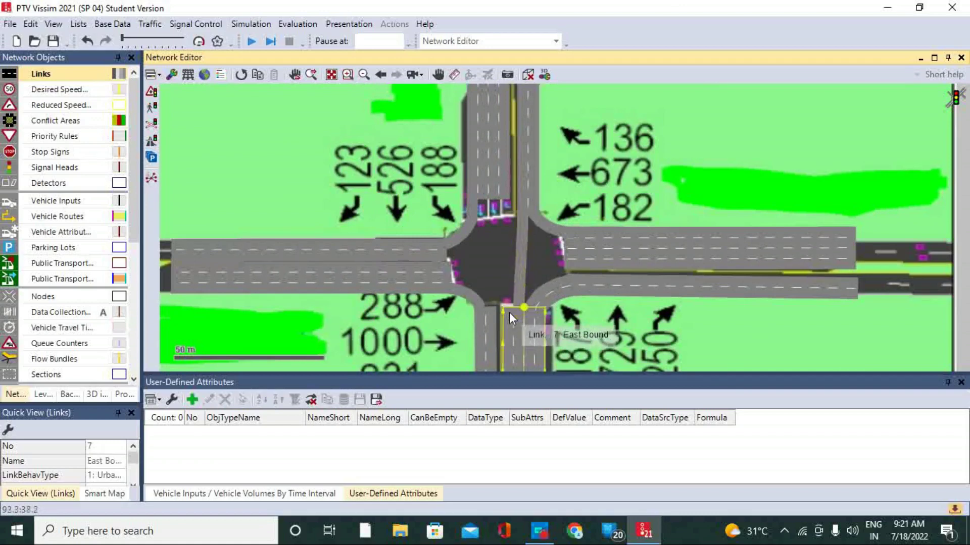
Step: Connect lane 4 of East Bound link 7 to lane 2 of West Bound link 2
{"action": "mouse_move", "coordinate": [507, 313]}
{"action": "left_mouse_down"}
{"action": "mouse_move", "coordinate": [490, 273]}
{"action": "mouse_move", "coordinate": [443, 242]}
{"action": "mouse_move", "coordinate": [438, 250]}
{"action": "left_mouse_up"}
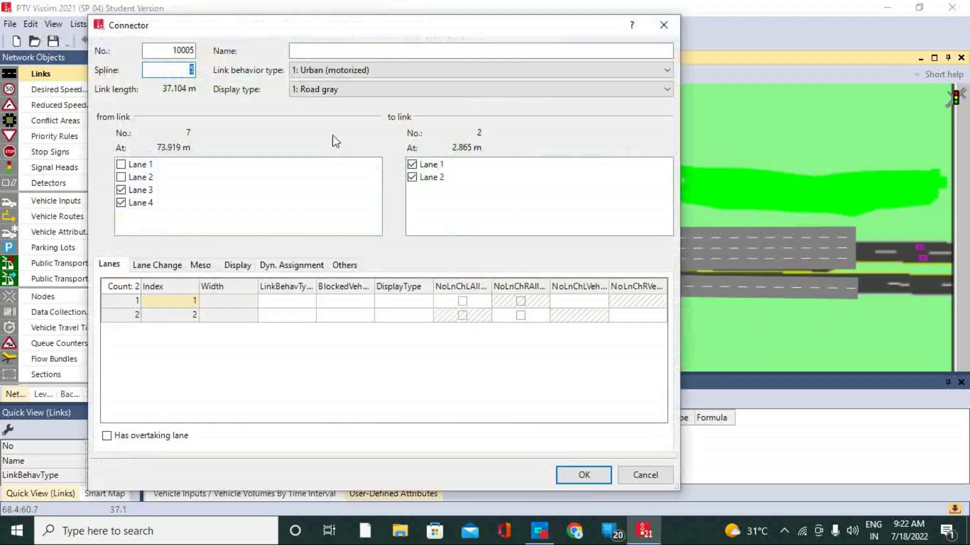
{"action": "left_click", "coordinate": [415, 166]}
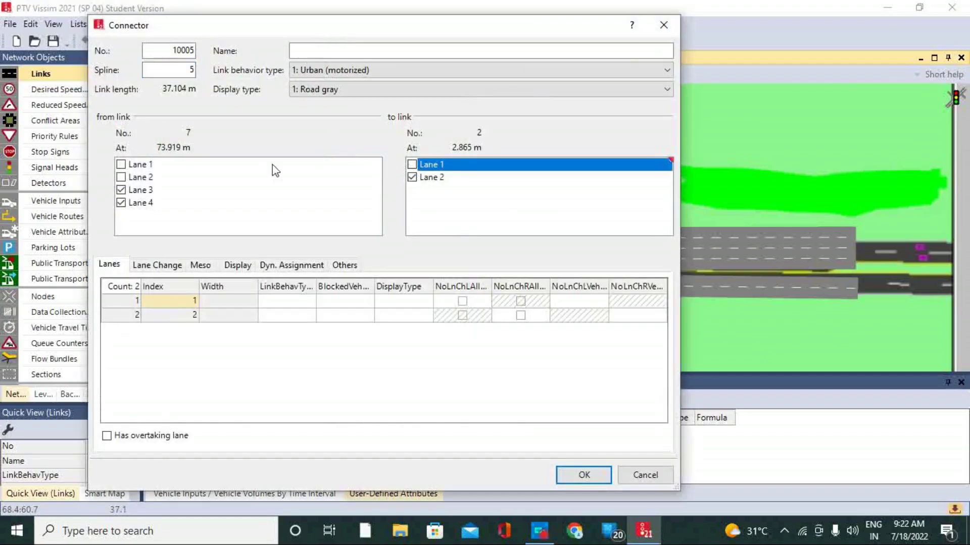
{"action": "left_click", "coordinate": [135, 192]}
{"action": "left_click", "coordinate": [582, 475]}
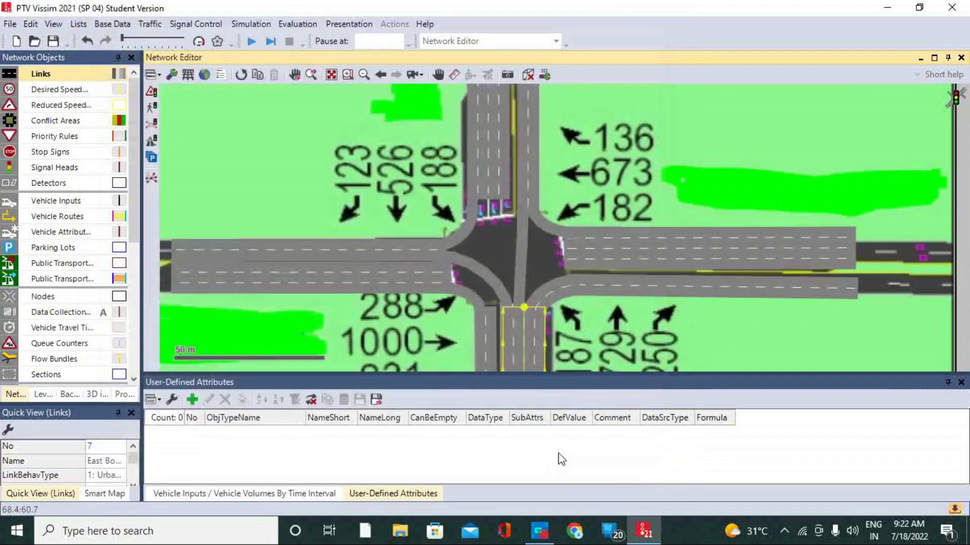
{"action": "scroll", "coordinate": [541, 192], "scroll_direction": "down", "scroll_amount": 1}
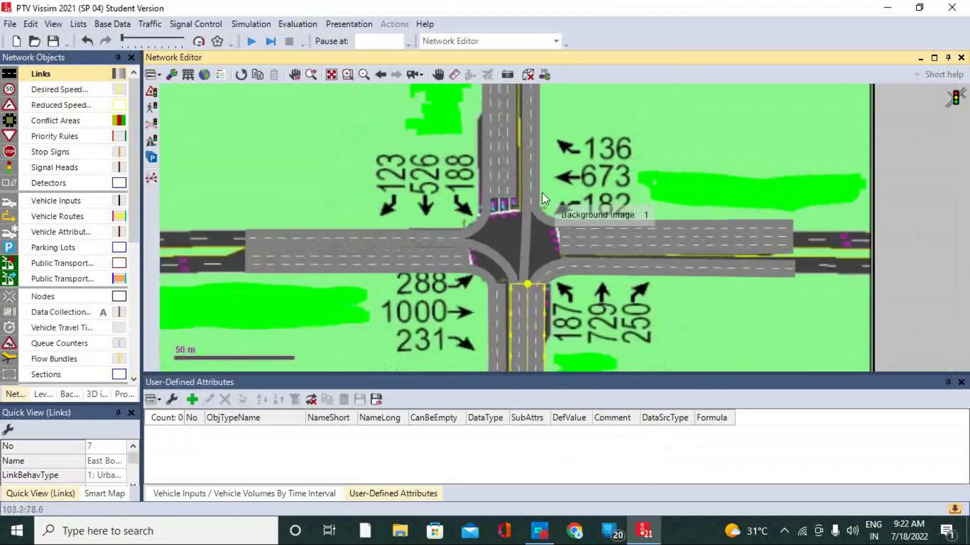
{"action": "scroll", "coordinate": [529, 271], "scroll_direction": "up", "scroll_amount": 3}
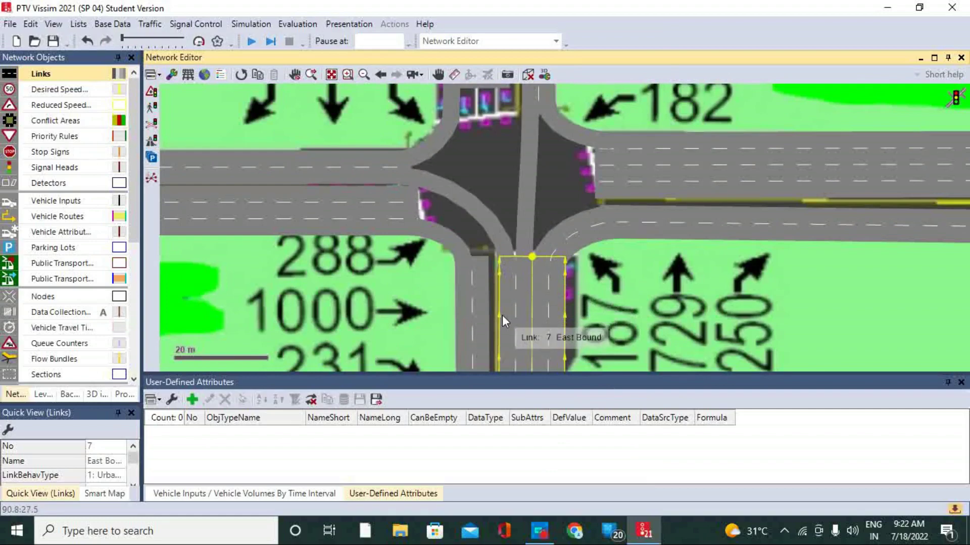
{"action": "scroll", "coordinate": [502, 315], "scroll_direction": "down", "scroll_amount": 2}
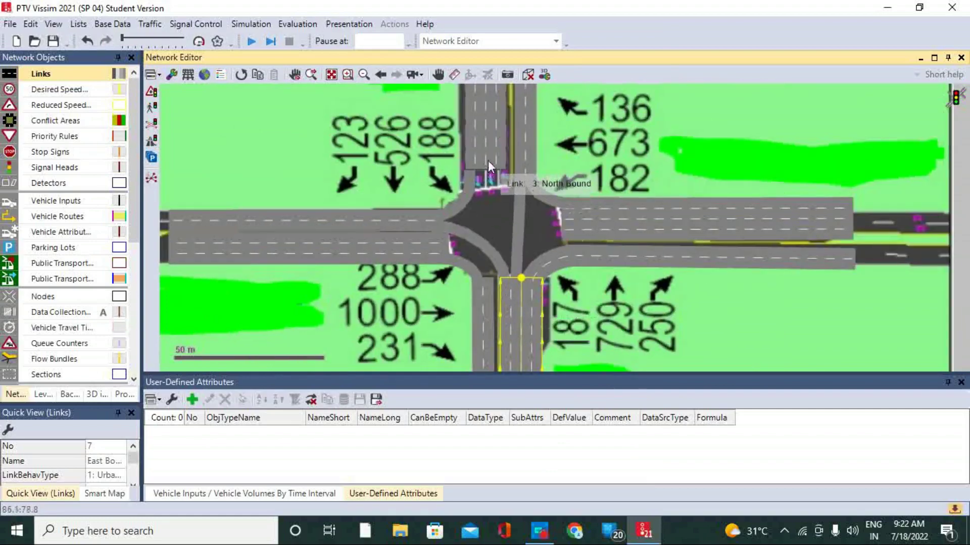
Step: Add connector 10006 from link 3 lane 3 into link 6 lane 1, bent into a smooth turn
{"action": "left_click", "coordinate": [500, 161]}
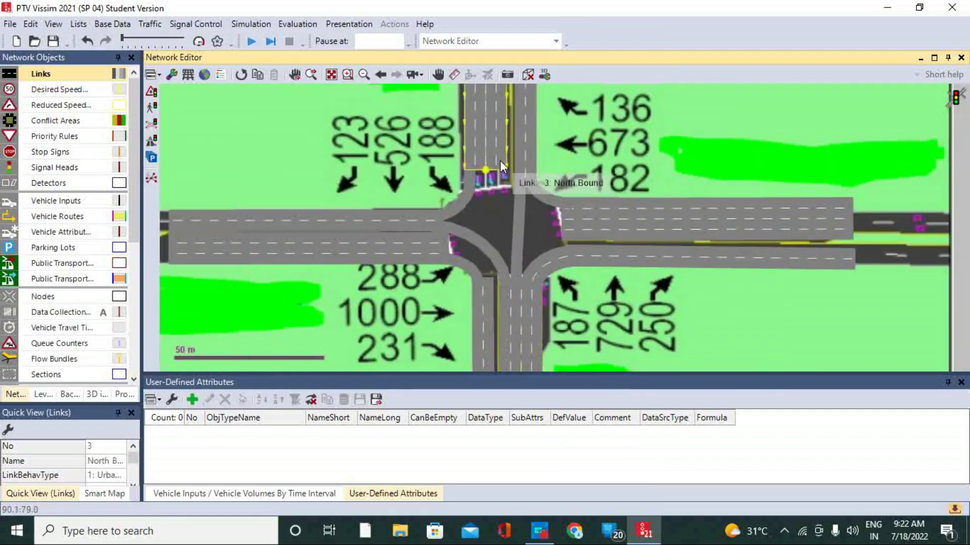
{"action": "left_click_drag", "start_coordinate": [499, 159], "coordinate": [572, 253]}
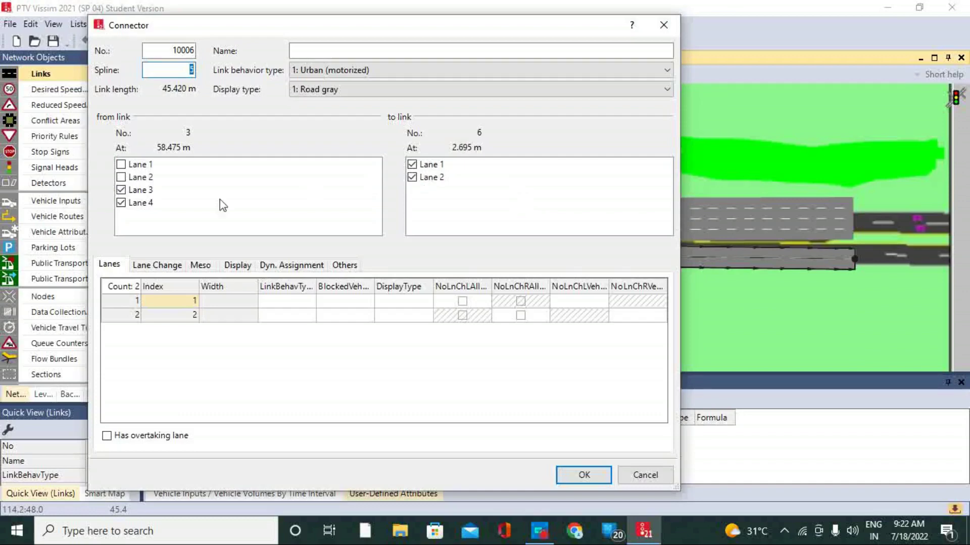
{"action": "left_click", "coordinate": [122, 203]}
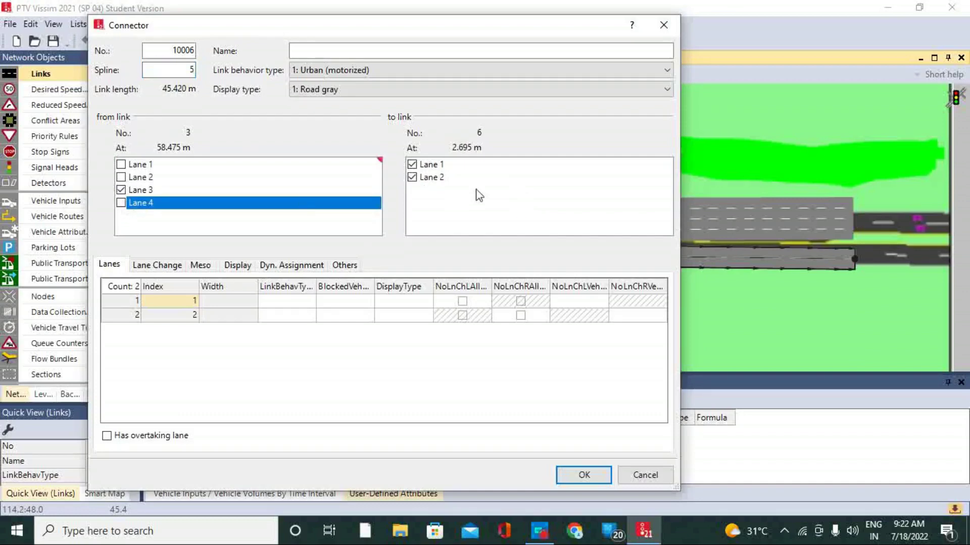
{"action": "left_click", "coordinate": [412, 165]}
{"action": "left_click", "coordinate": [412, 165]}
{"action": "left_click", "coordinate": [424, 177]}
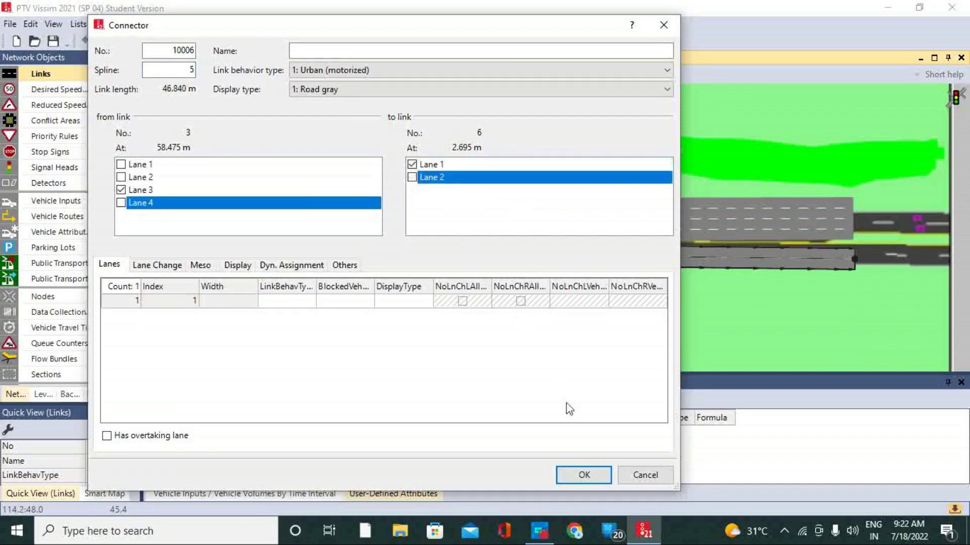
{"action": "left_click", "coordinate": [581, 476]}
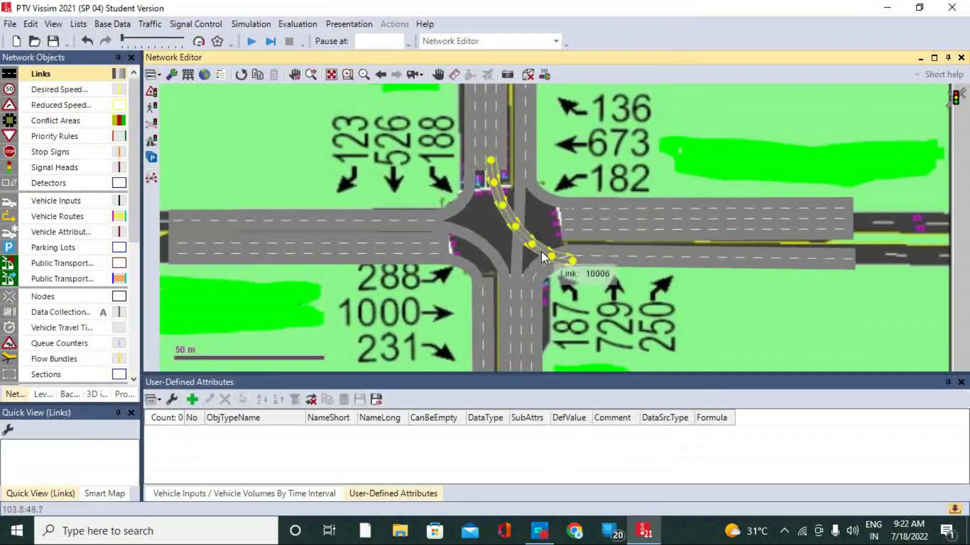
{"action": "left_click_drag", "start_coordinate": [574, 261], "coordinate": [575, 250]}
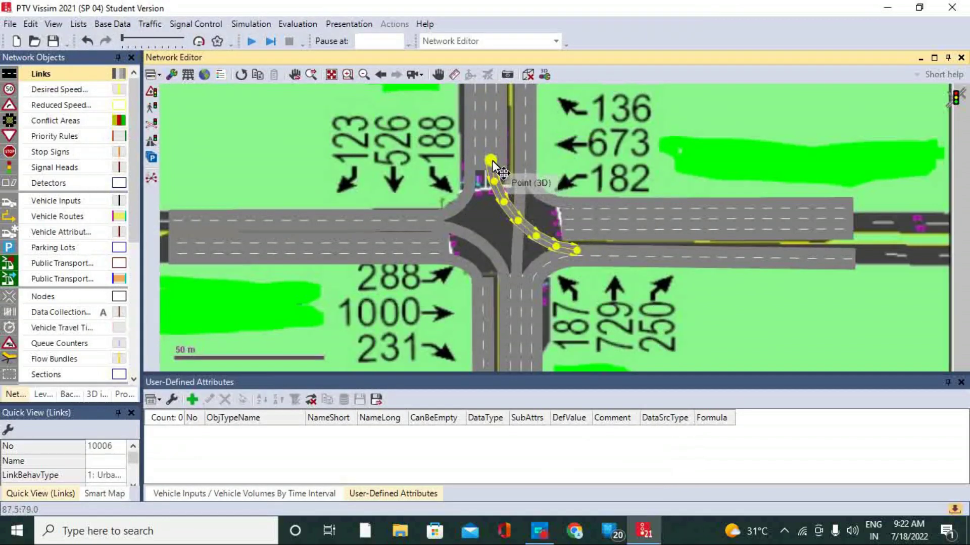
{"action": "left_click_drag", "start_coordinate": [492, 162], "coordinate": [500, 165]}
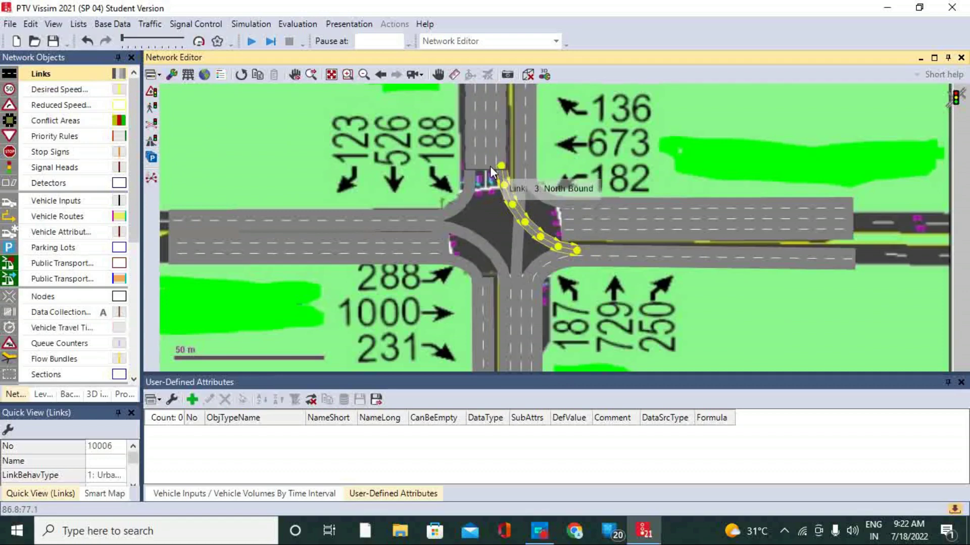
Step: Create connector 10007 from link 3's lanes 2–3 straight into both lanes of link 8
{"action": "scroll", "coordinate": [490, 165], "scroll_direction": "up", "scroll_amount": 2}
{"action": "left_click_drag", "start_coordinate": [479, 131], "coordinate": [485, 218]}
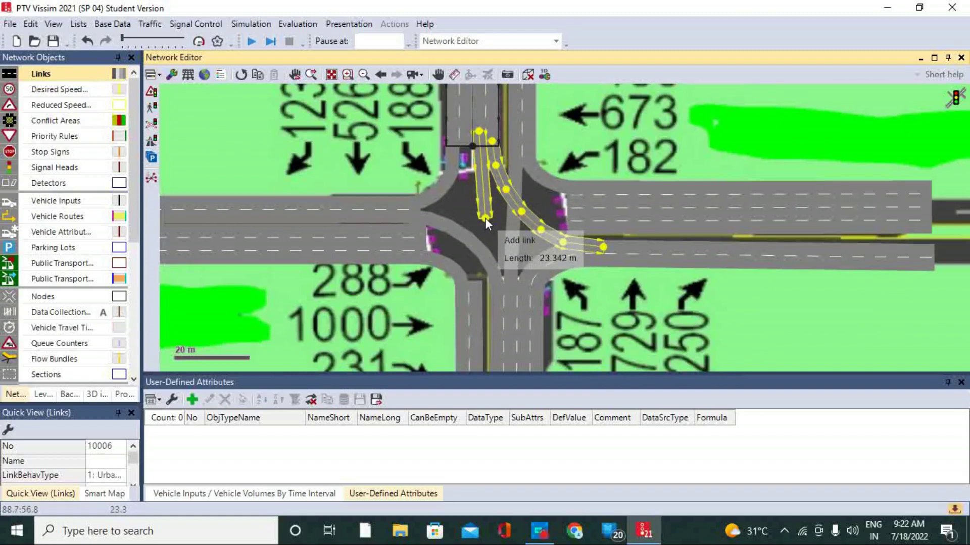
{"action": "left_click_drag", "start_coordinate": [485, 217], "coordinate": [480, 284]}
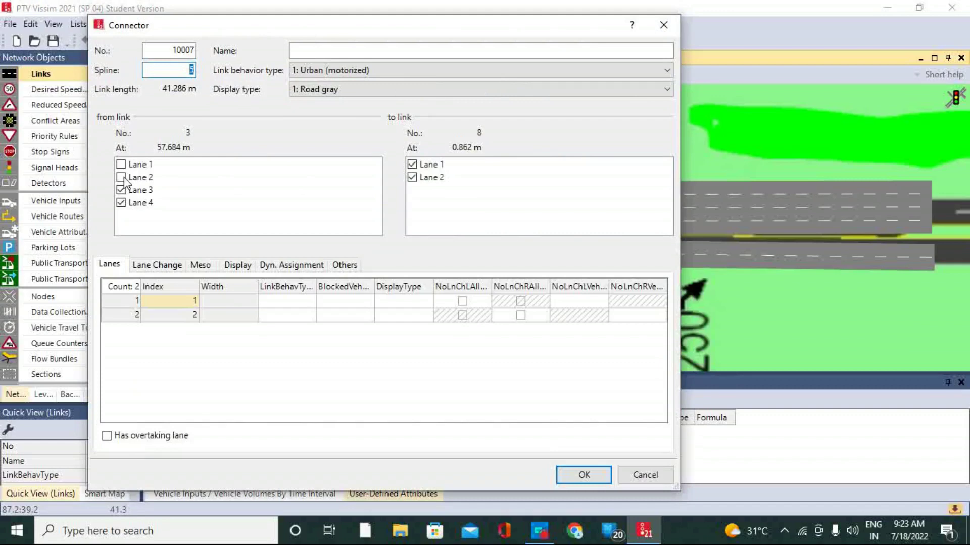
{"action": "left_click", "coordinate": [122, 177]}
{"action": "left_click", "coordinate": [121, 205]}
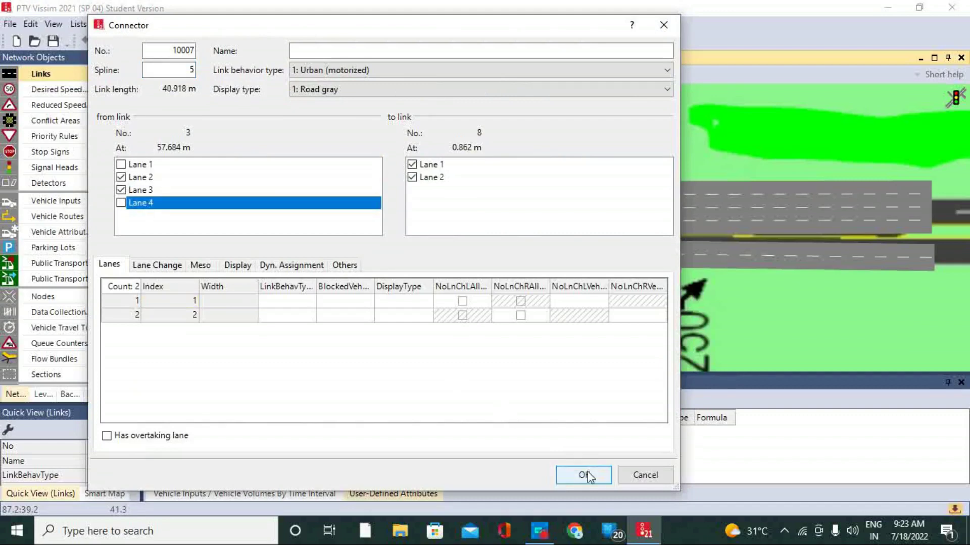
{"action": "left_click", "coordinate": [584, 475]}
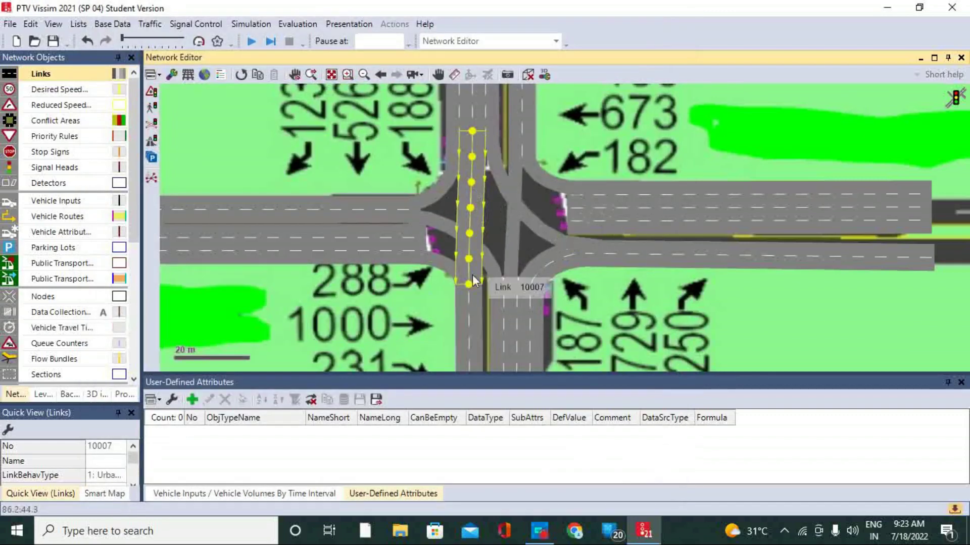
{"action": "left_click", "coordinate": [491, 238]}
{"action": "scroll", "coordinate": [555, 237], "scroll_direction": "down", "scroll_amount": 3}
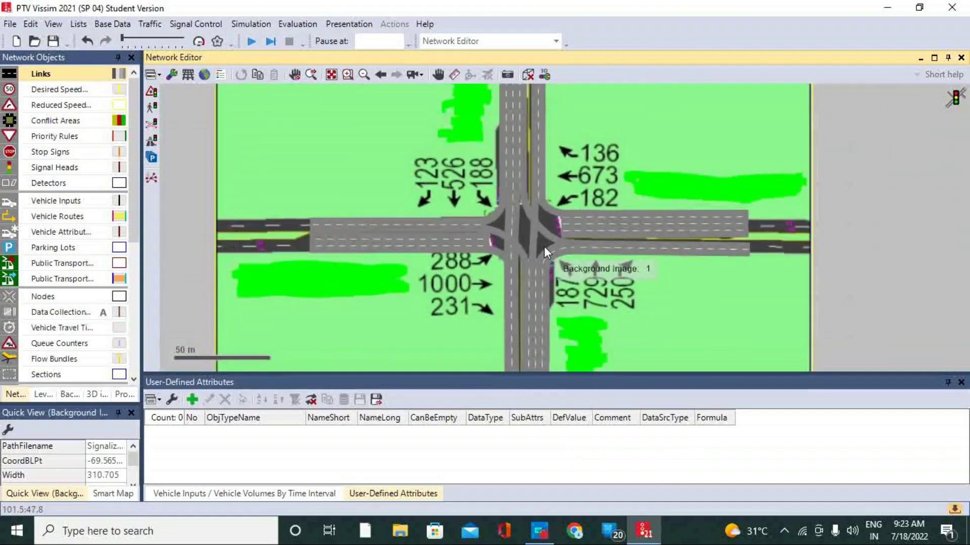
{"action": "scroll", "coordinate": [505, 230], "scroll_direction": "up", "scroll_amount": 2}
{"action": "scroll", "coordinate": [384, 207], "scroll_direction": "down", "scroll_amount": 1}
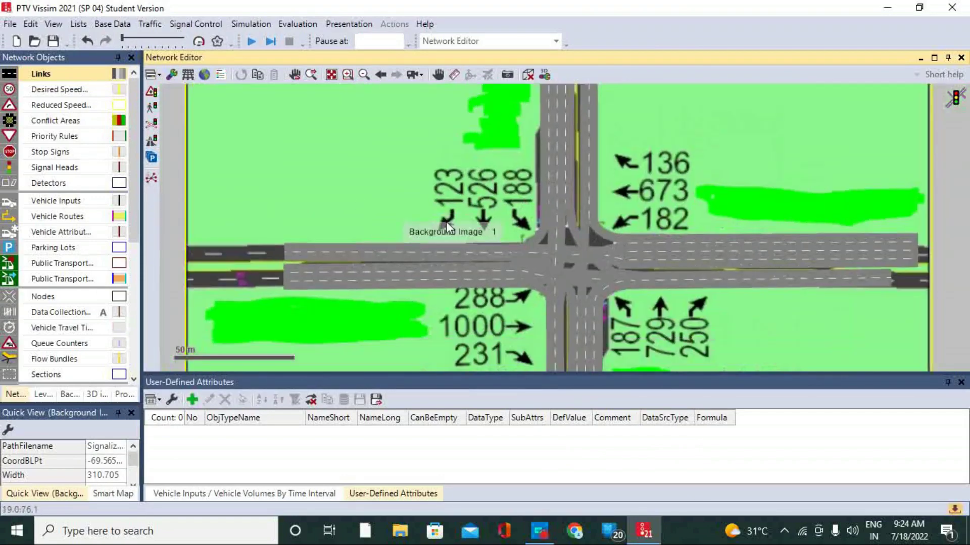
{"action": "scroll", "coordinate": [454, 225], "scroll_direction": "down", "scroll_amount": 2}
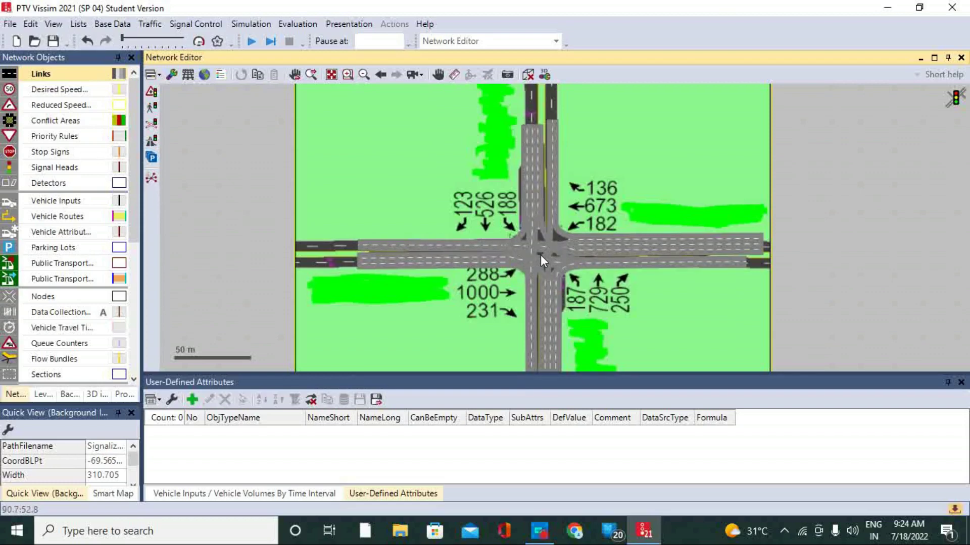
{"action": "scroll", "coordinate": [559, 255], "scroll_direction": "up", "scroll_amount": 2}
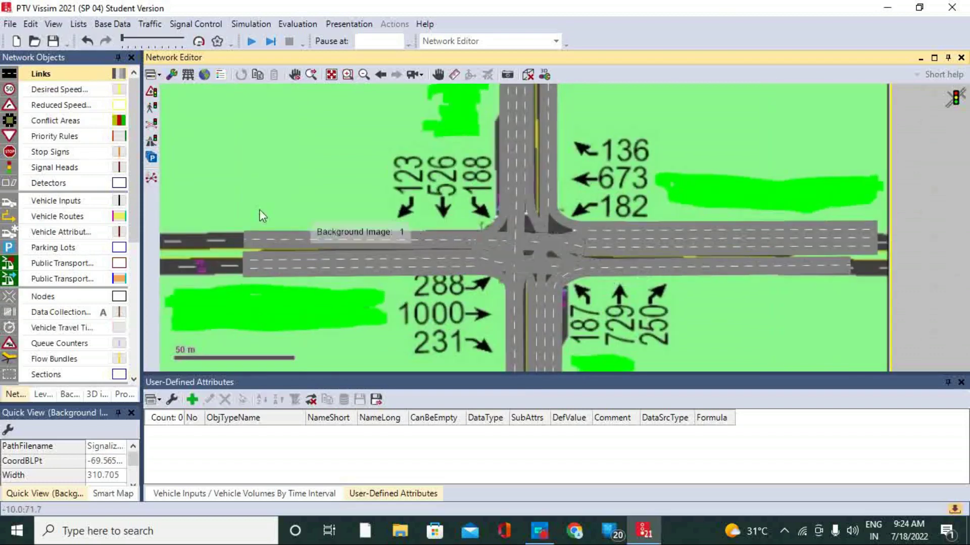
Step: Place a routing decision on 5: East Bound with routes to North Bound, West Bound and 8: East Bound
{"action": "left_click", "coordinate": [74, 219]}
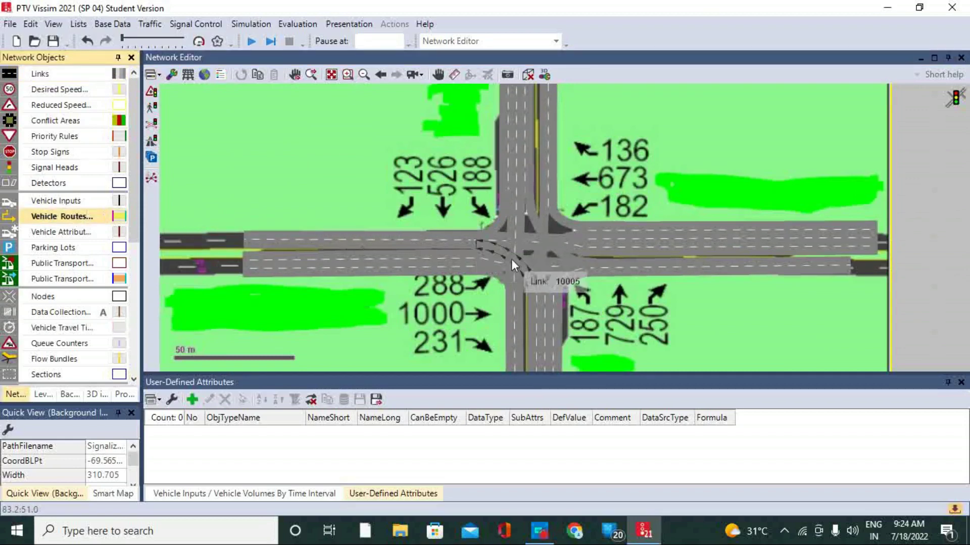
{"action": "right_click", "coordinate": [831, 237]}
{"action": "left_click", "coordinate": [859, 245]}
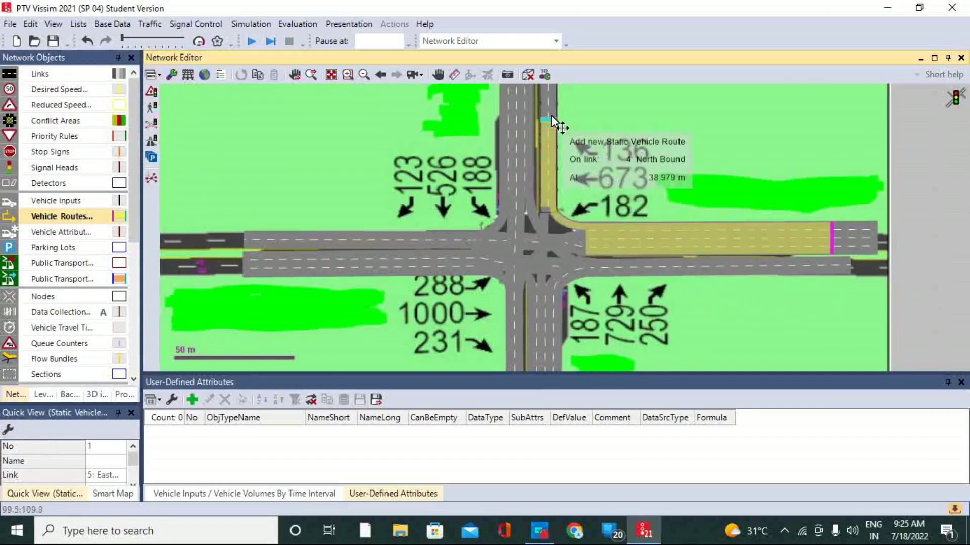
{"action": "left_click", "coordinate": [550, 94]}
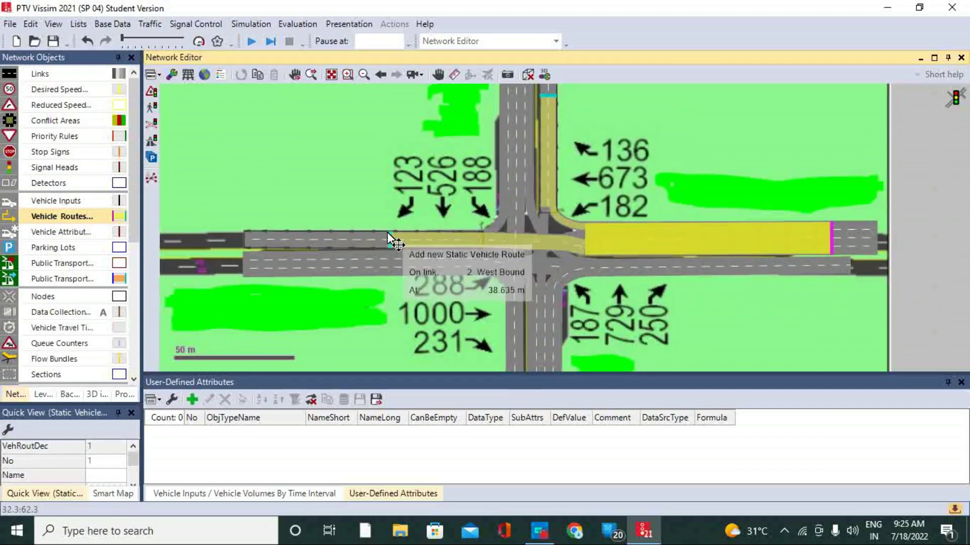
{"action": "left_click", "coordinate": [263, 231]}
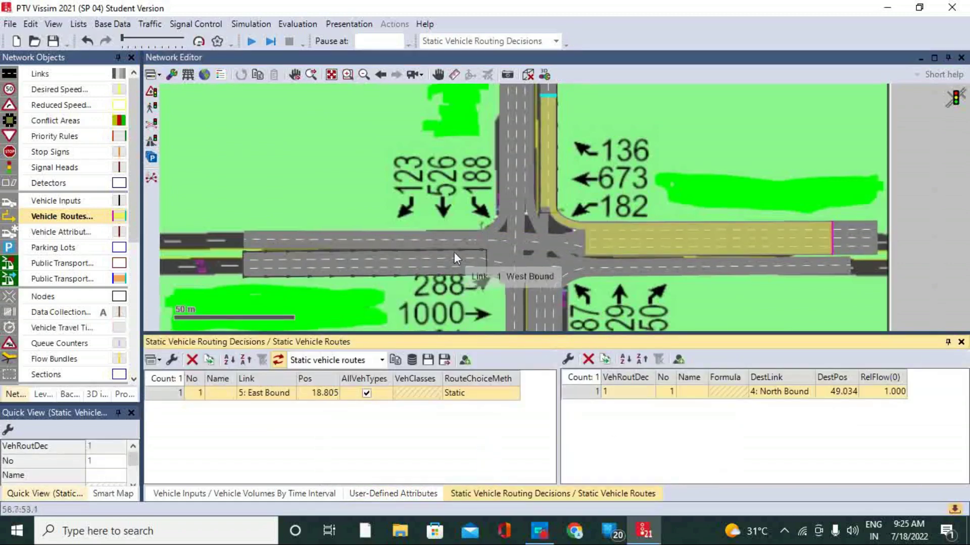
{"action": "left_click", "coordinate": [423, 238]}
{"action": "left_click", "coordinate": [372, 241]}
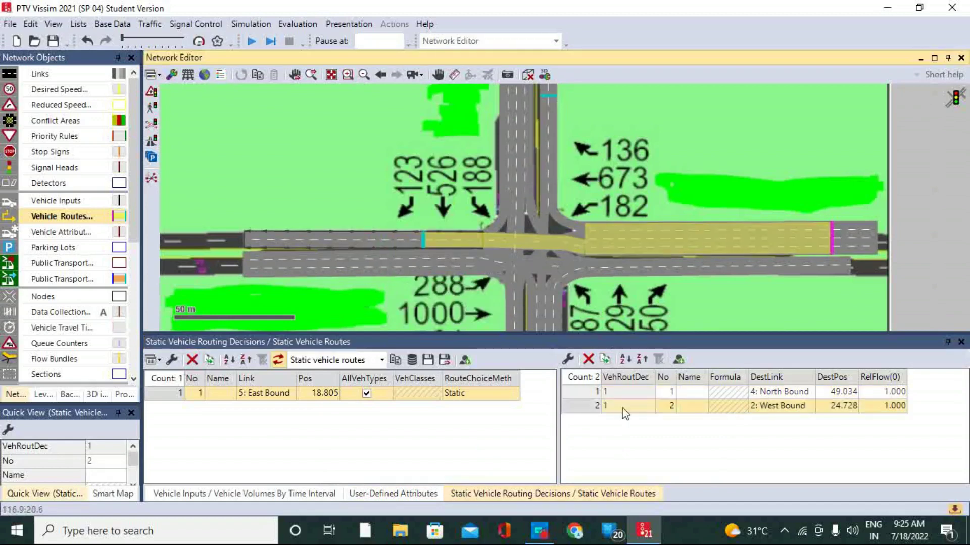
{"action": "left_click", "coordinate": [519, 317]}
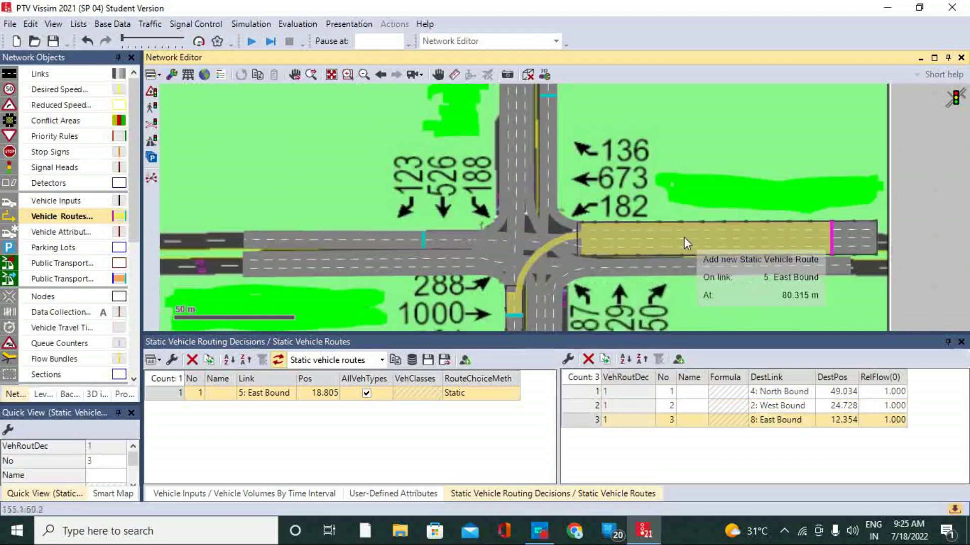
Step: Remove a mistaken extra route to 3: North Bound from routing decision 1
{"action": "scroll", "coordinate": [576, 222], "scroll_direction": "down", "scroll_amount": 2}
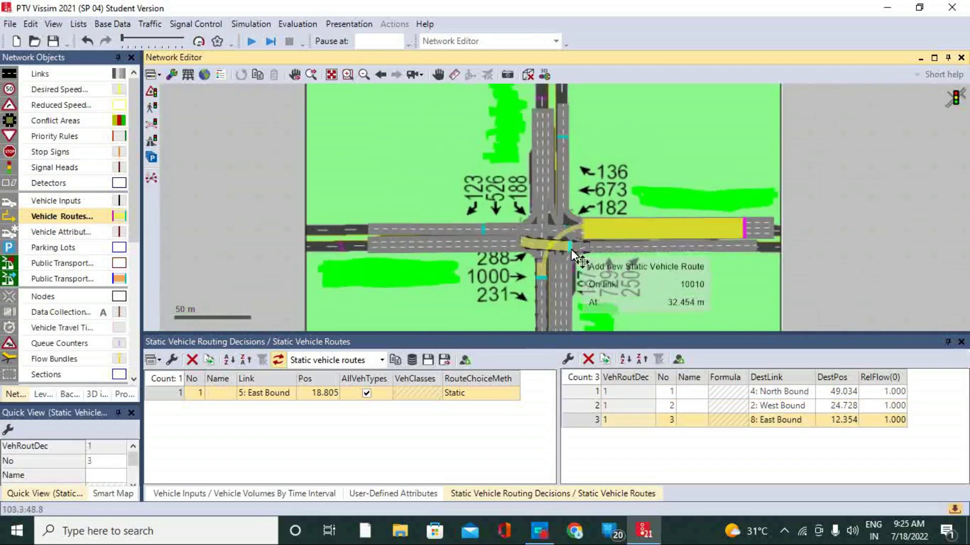
{"action": "right_click", "coordinate": [485, 428]}
{"action": "left_click", "coordinate": [423, 432]}
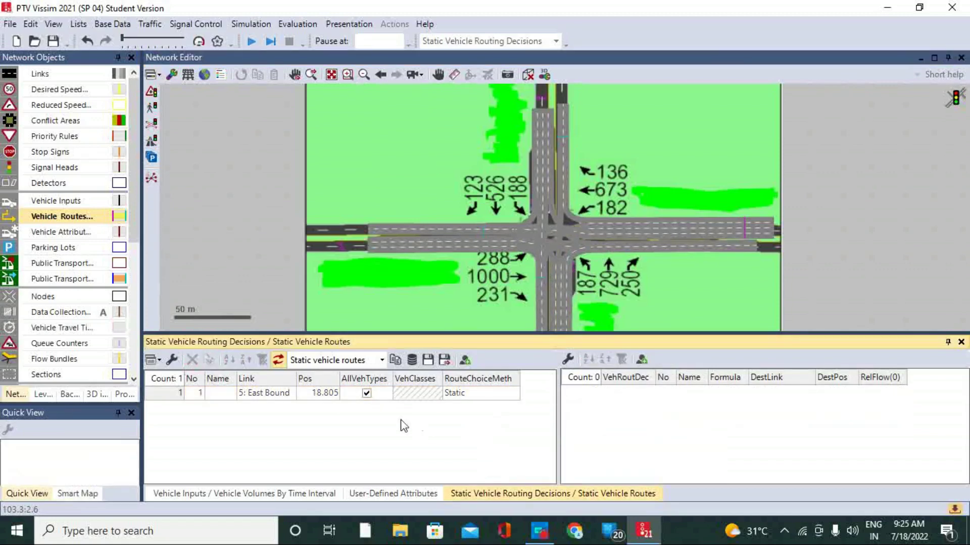
{"action": "left_click", "coordinate": [169, 395]}
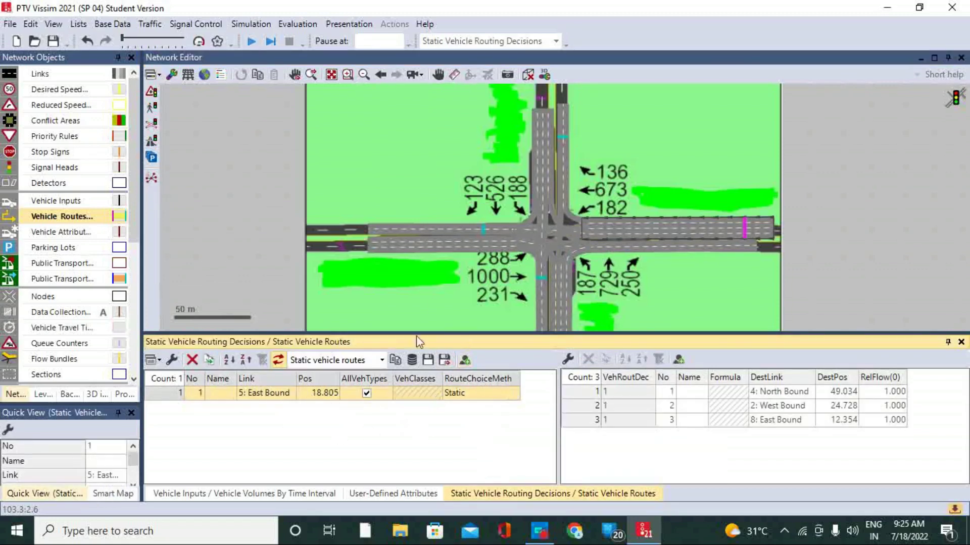
{"action": "left_click", "coordinate": [544, 131]}
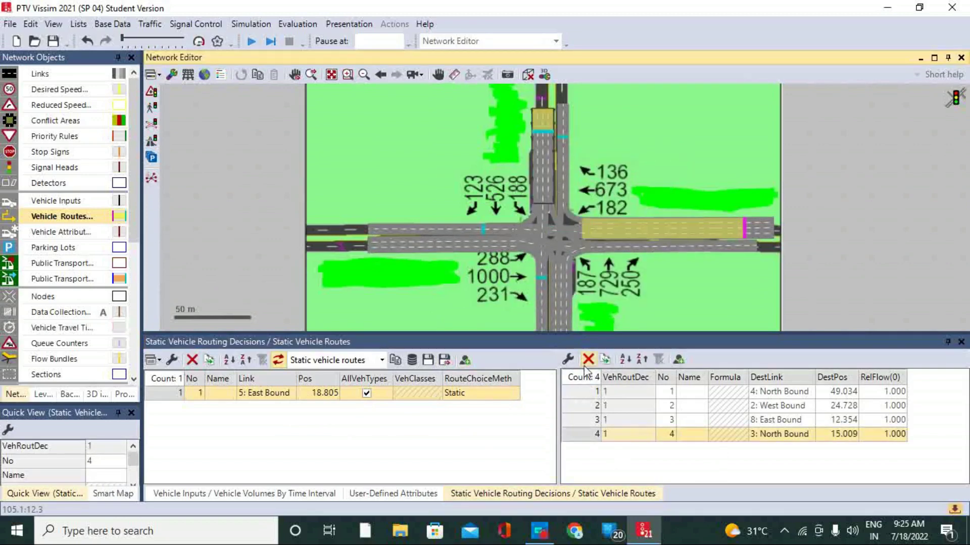
{"action": "left_click", "coordinate": [587, 359]}
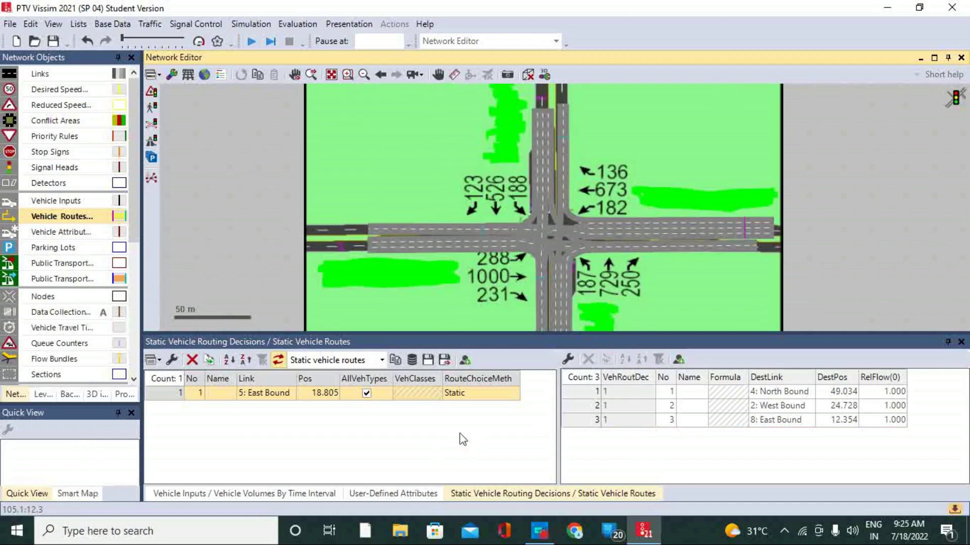
{"action": "left_click", "coordinate": [459, 433]}
Step: Place a routing decision on North Bound link 3 with routes to West Bound, 8: East Bound and 6: East Bound
{"action": "right_click", "coordinate": [540, 124]}
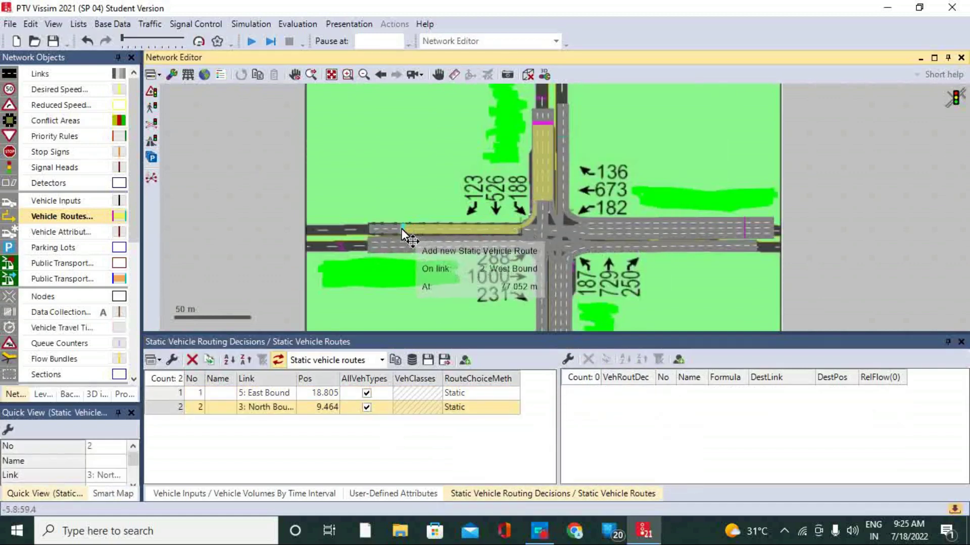
{"action": "right_click", "coordinate": [398, 229]}
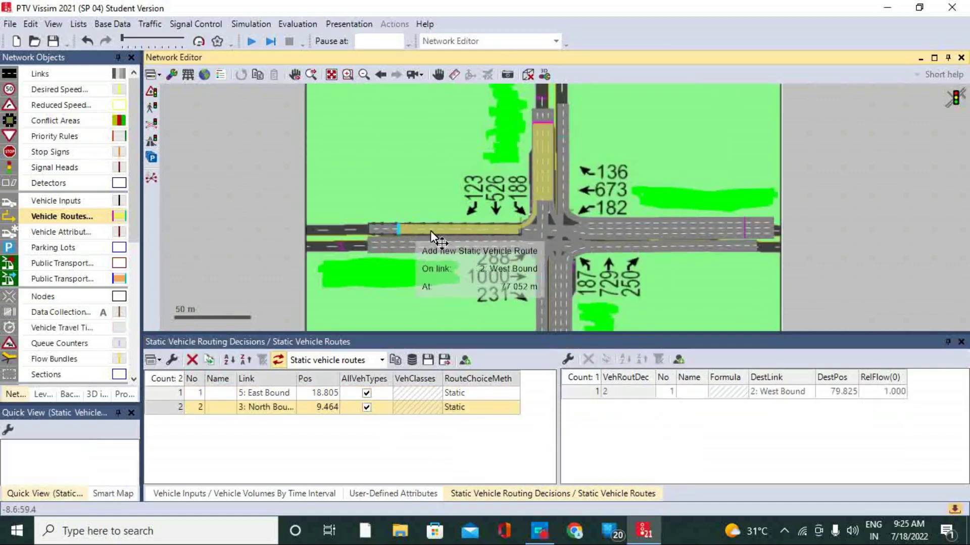
{"action": "right_click", "coordinate": [541, 309]}
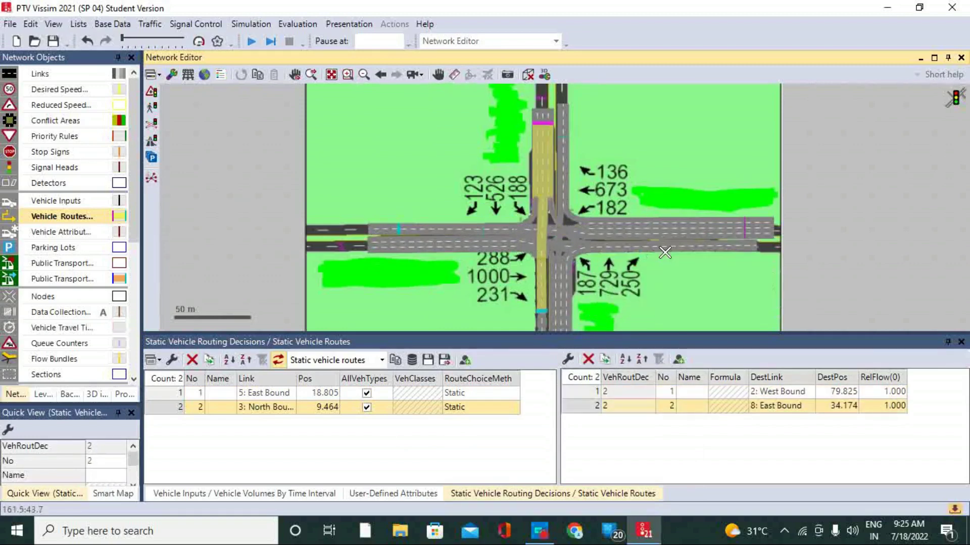
{"action": "right_click", "coordinate": [671, 247]}
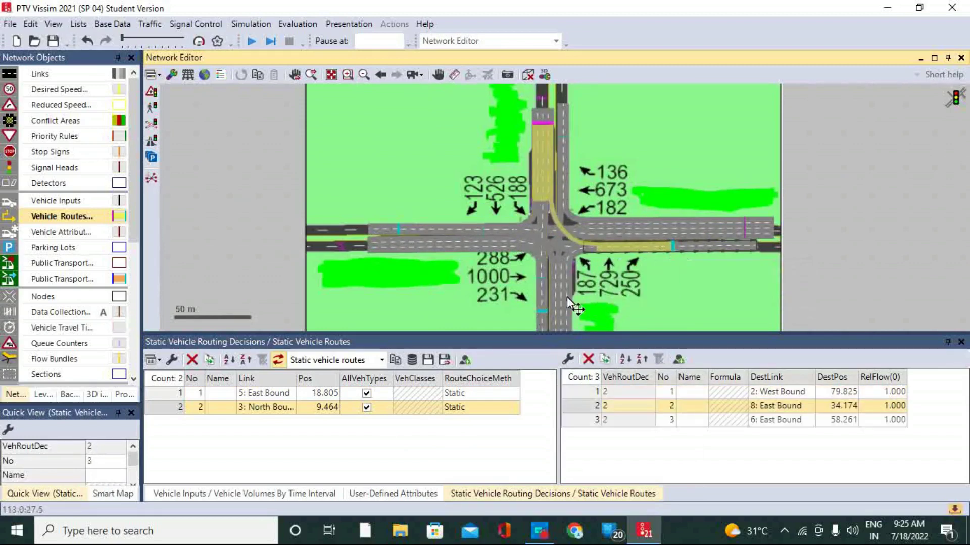
{"action": "right_click", "coordinate": [563, 439]}
{"action": "left_click", "coordinate": [479, 443]}
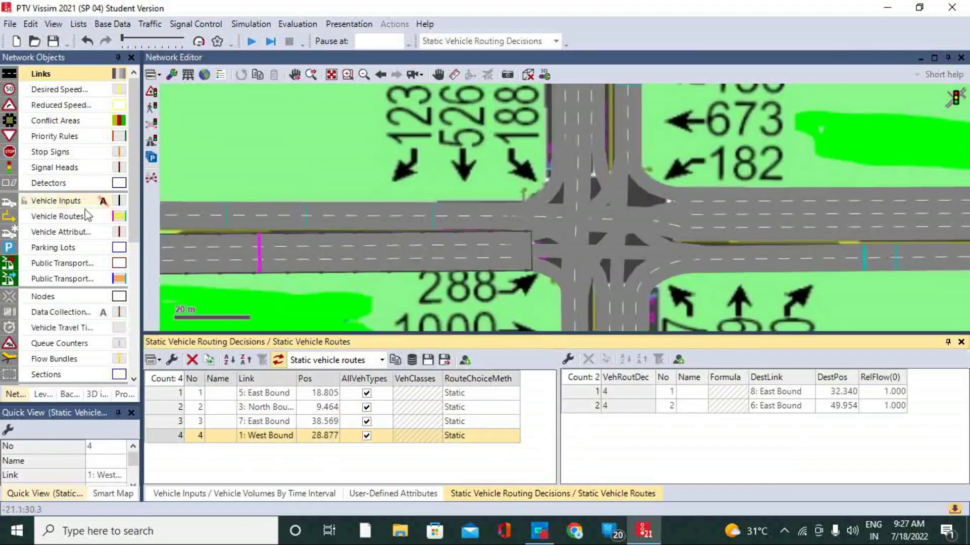
Step: Complete West Bound decision 4's routes to 8: East Bound, 6: East Bound and 4: North Bound
{"action": "left_click", "coordinate": [60, 216]}
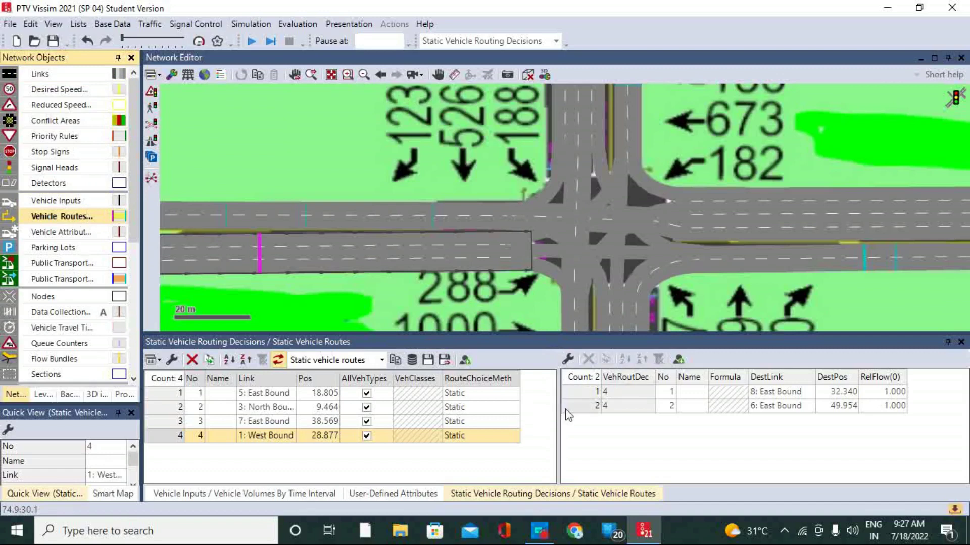
{"action": "left_click", "coordinate": [581, 406]}
{"action": "left_click", "coordinate": [580, 392]}
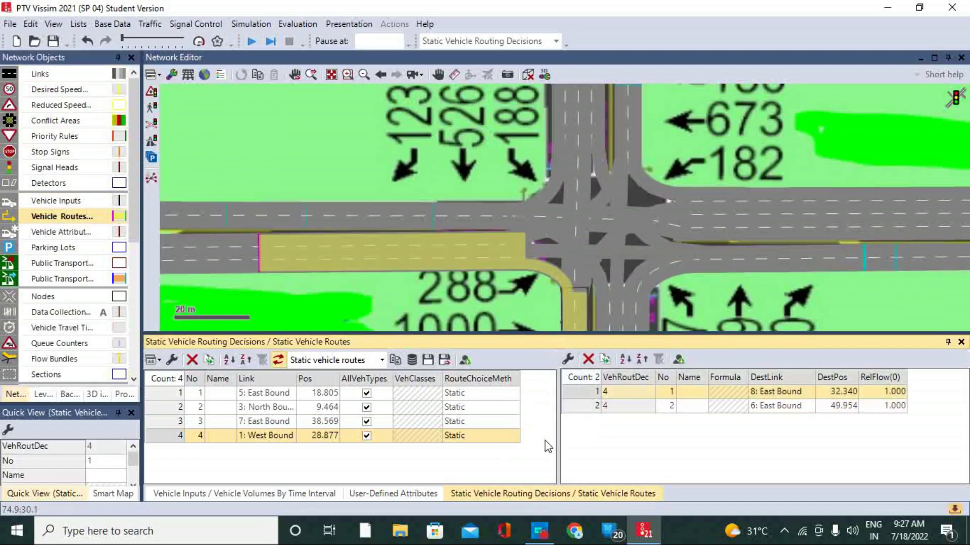
{"action": "left_click", "coordinate": [634, 122]}
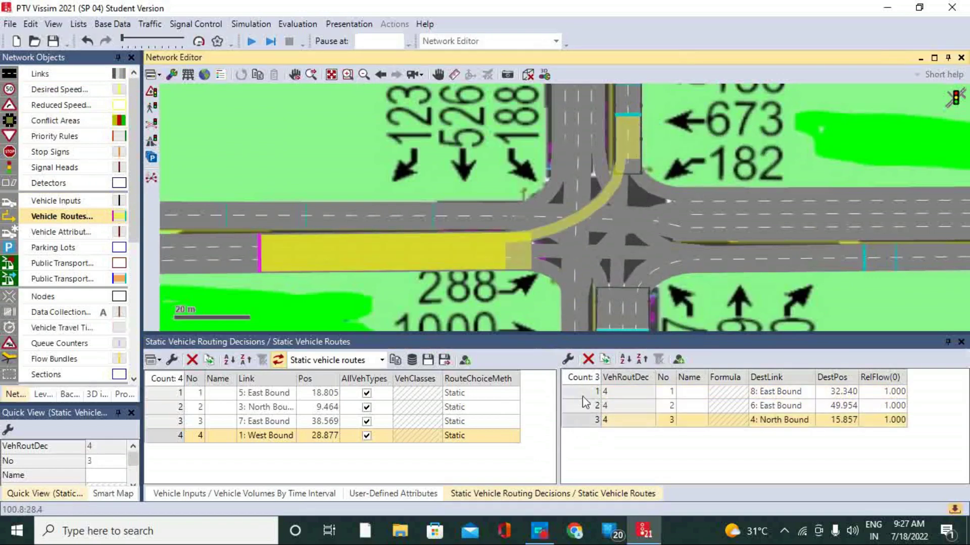
{"action": "left_click", "coordinate": [578, 429]}
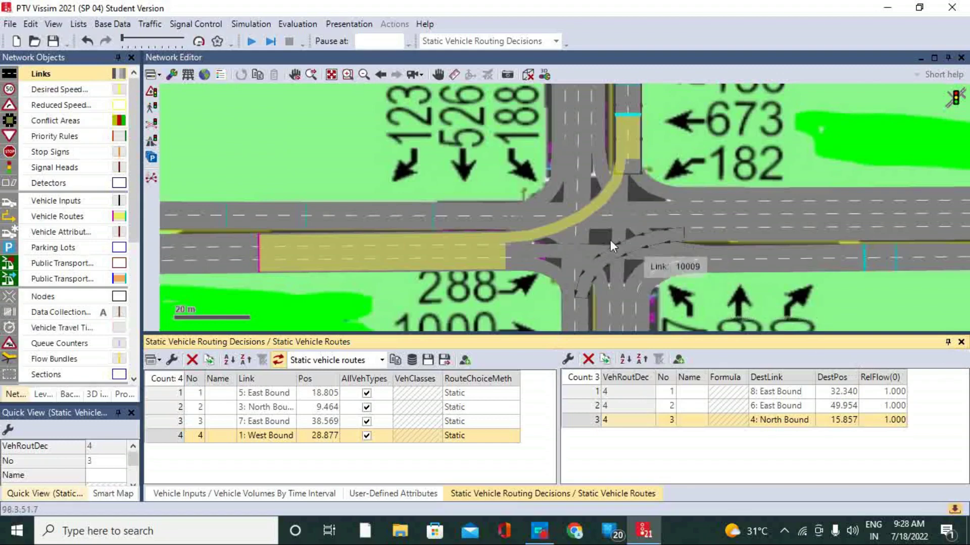
{"action": "left_click", "coordinate": [553, 217]}
{"action": "scroll", "coordinate": [550, 217], "scroll_direction": "down", "scroll_amount": 3}
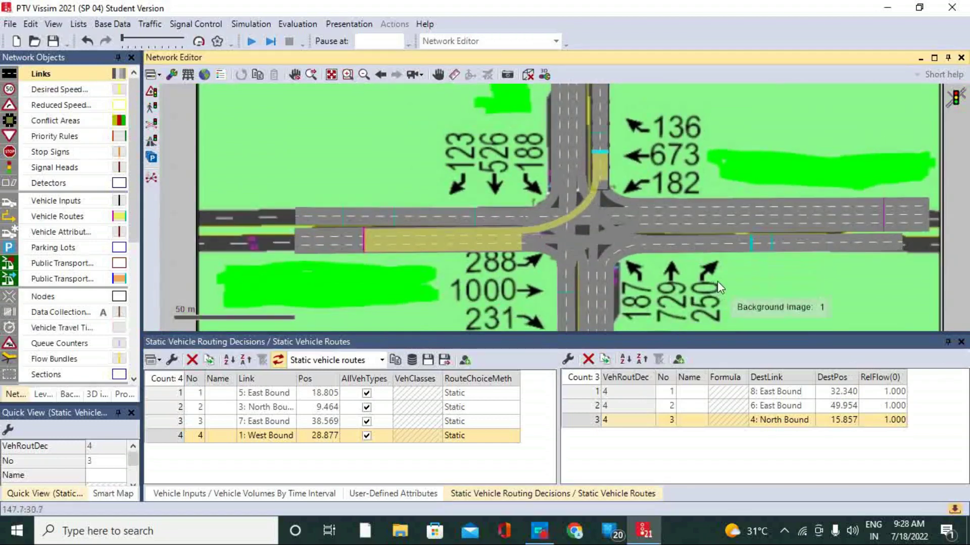
{"action": "left_click", "coordinate": [177, 398]}
Step: Set the 5: East Bound decision's route relative flows to 136, 673 and 182
{"action": "left_click", "coordinate": [176, 398]}
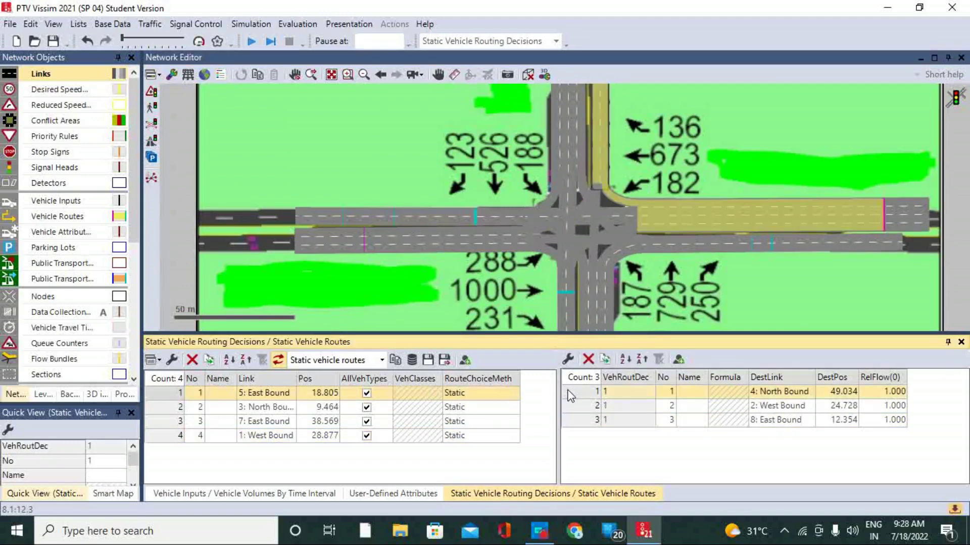
{"action": "left_click", "coordinate": [892, 394]}
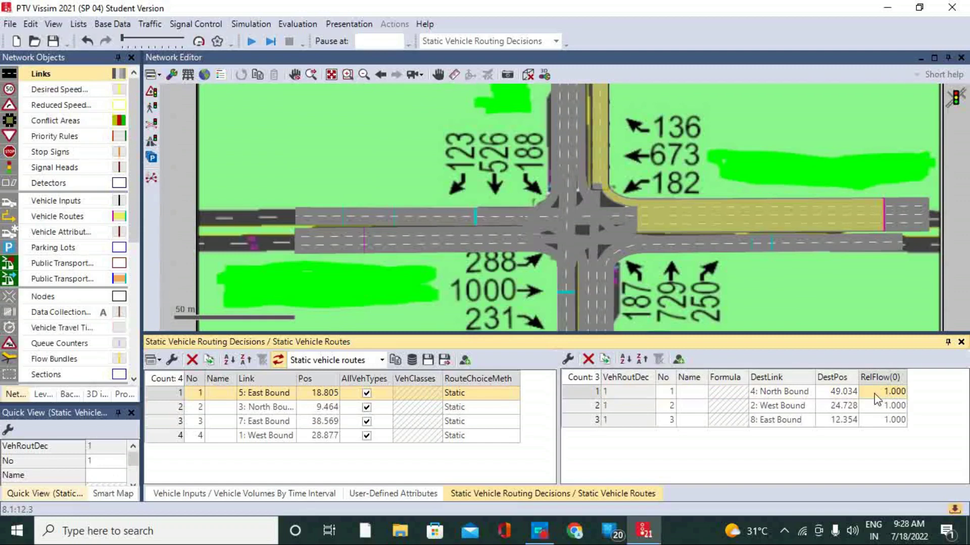
{"action": "type", "text": "136"}
{"action": "left_click", "coordinate": [895, 406]}
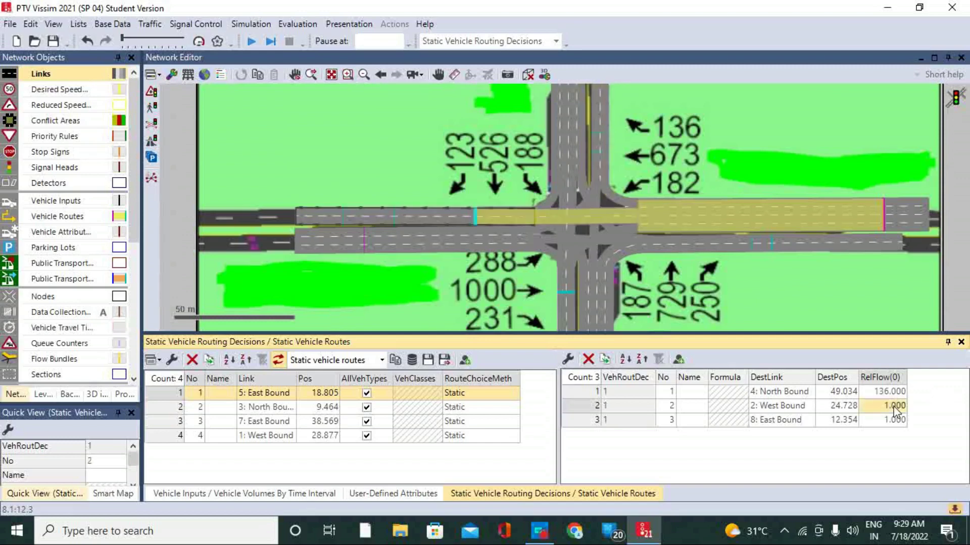
{"action": "type", "text": "6"}
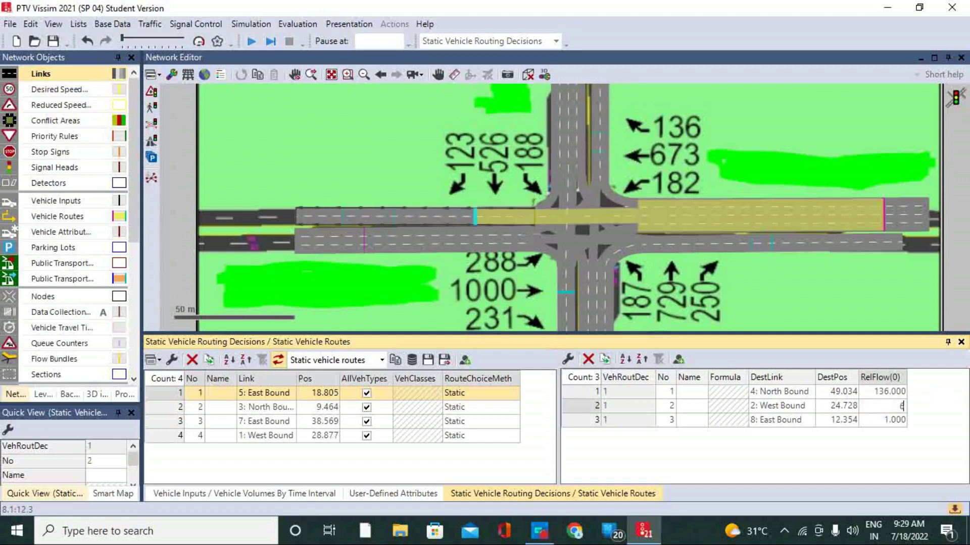
{"action": "type", "text": "73"}
{"action": "left_click", "coordinate": [902, 423]}
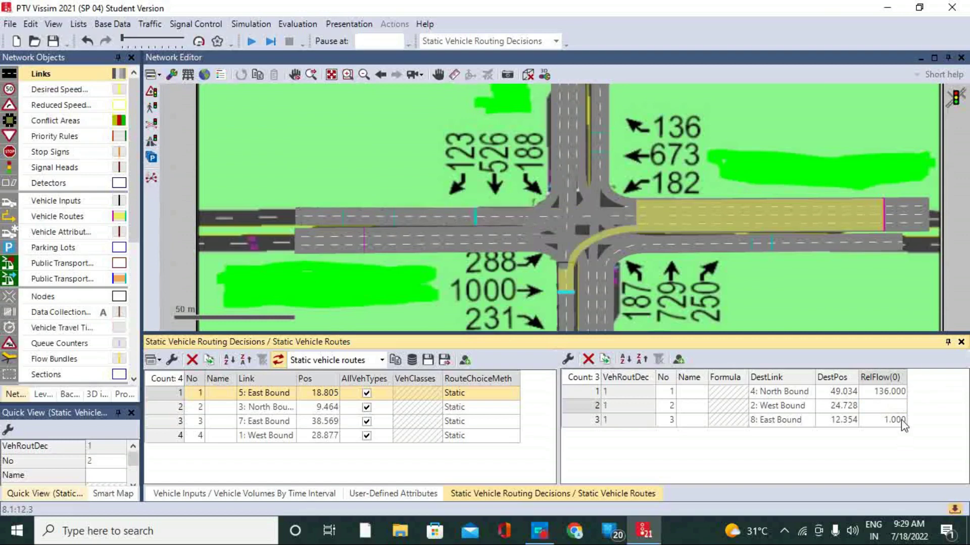
{"action": "type", "text": "182"}
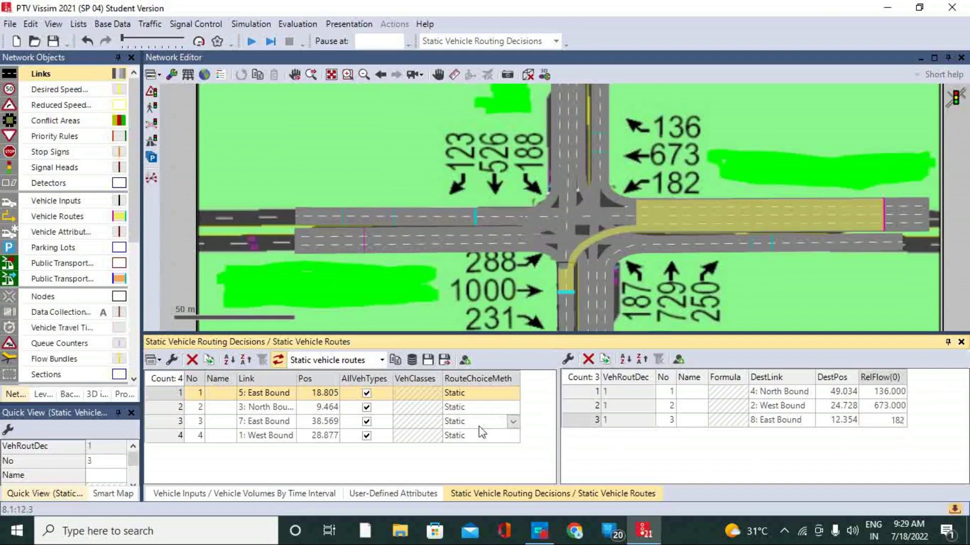
Step: Set the North Bound decision's route relative flows to 123, 526 and 188
{"action": "left_click", "coordinate": [171, 407]}
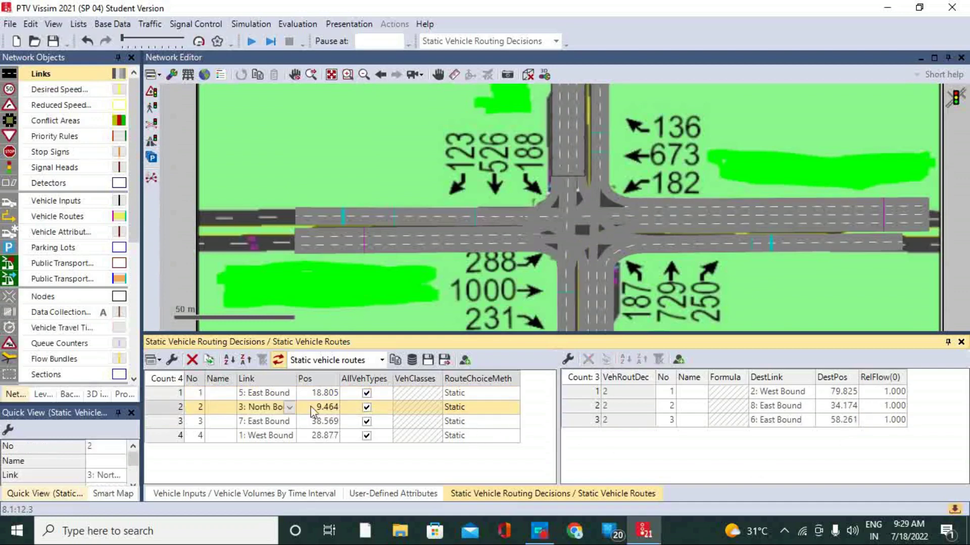
{"action": "left_click", "coordinate": [620, 391]}
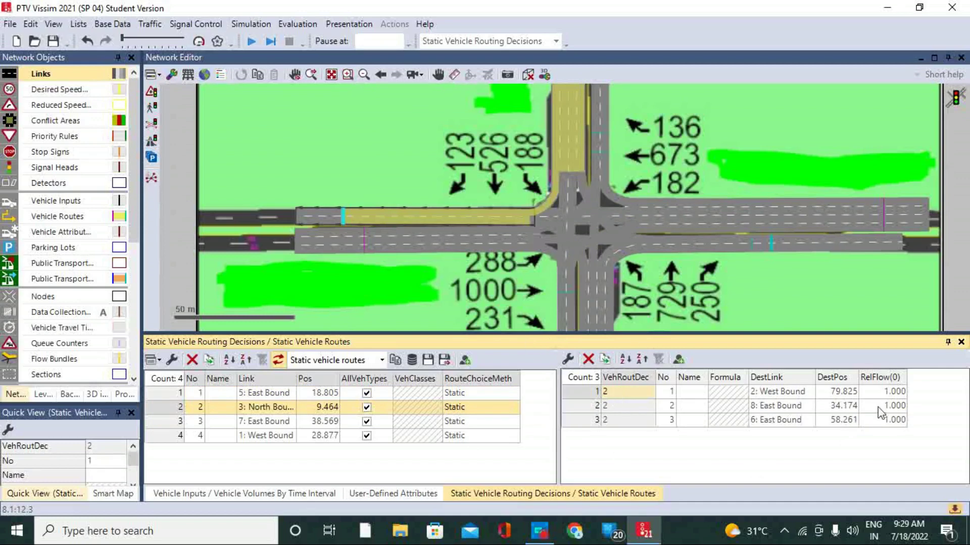
{"action": "left_click", "coordinate": [892, 397]}
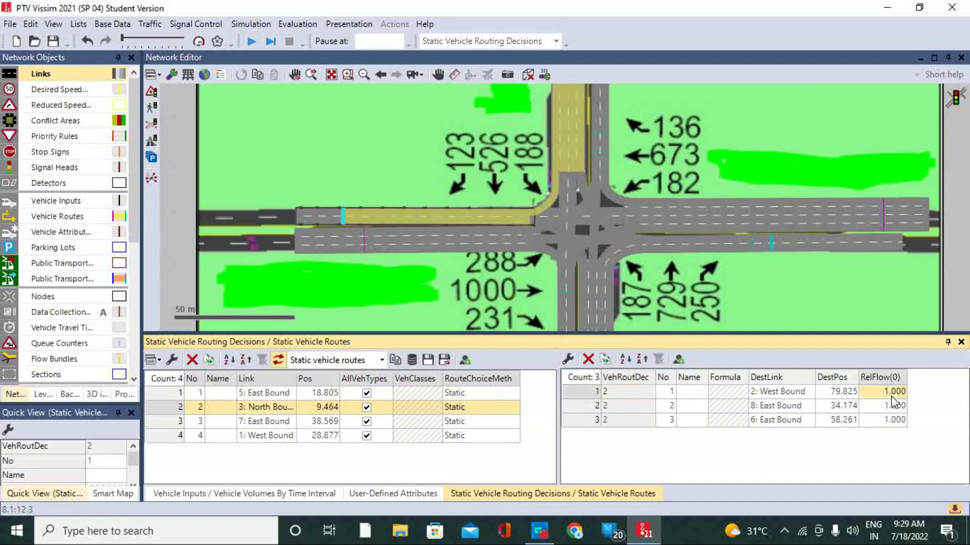
{"action": "type", "text": "123"}
{"action": "left_click", "coordinate": [899, 407]}
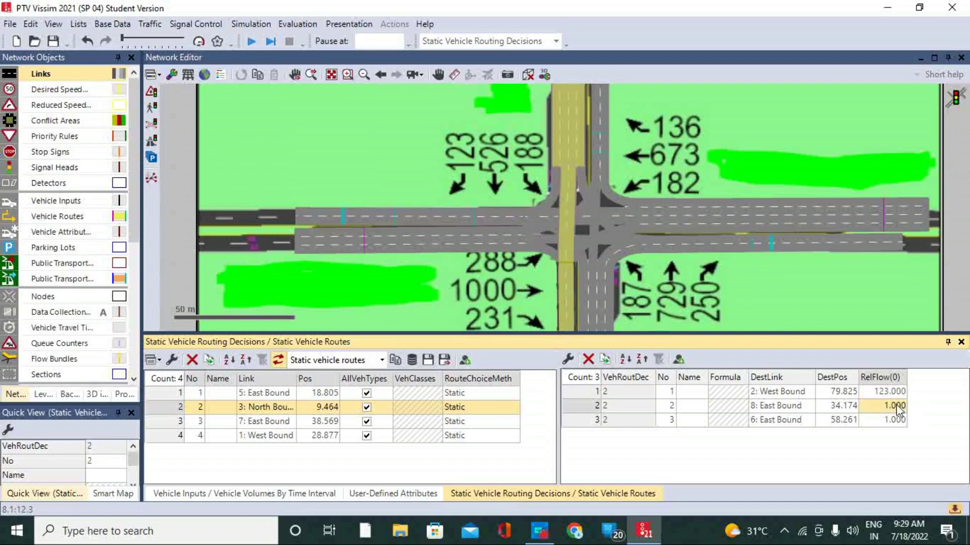
{"action": "type", "text": "252"}
{"action": "key", "text": "BackSpace"}
{"action": "key", "text": "BackSpace"}
{"action": "key", "text": "BackSpace"}
{"action": "type", "text": "526"}
{"action": "left_click", "coordinate": [892, 421]}
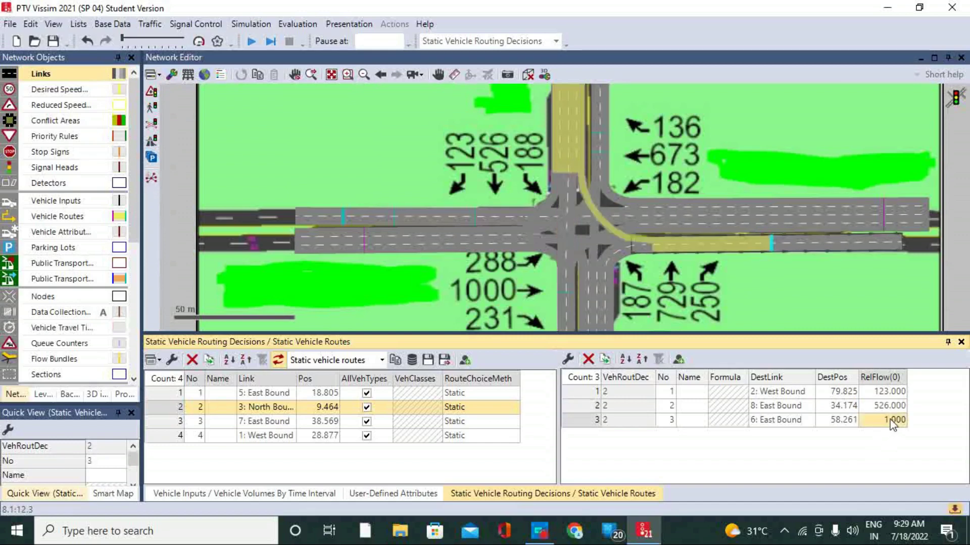
{"action": "type", "text": "188"}
{"action": "left_click", "coordinate": [174, 426]}
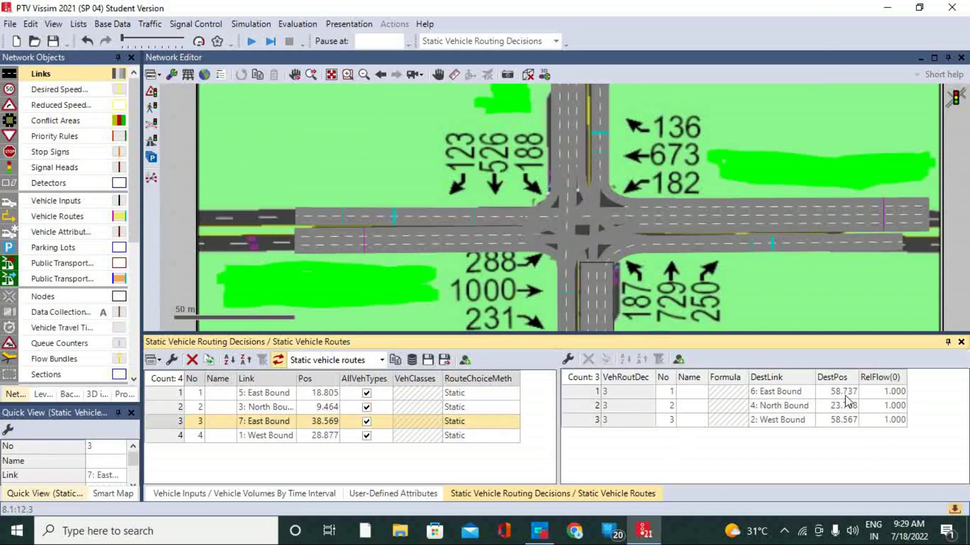
Step: Enter relative flows 250, 729 and 187 for the 7: East Bound decision's three routes
{"action": "left_click", "coordinate": [888, 393]}
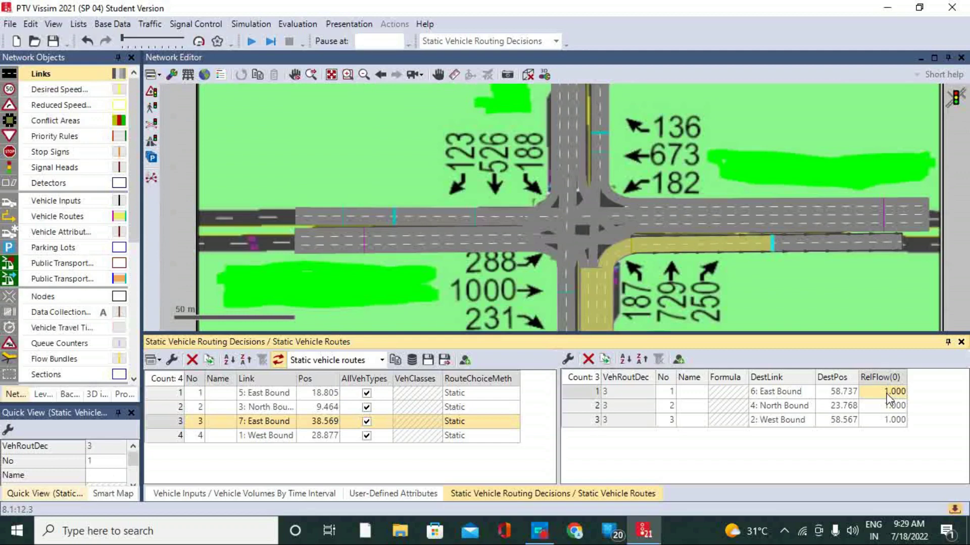
{"action": "type", "text": "250"}
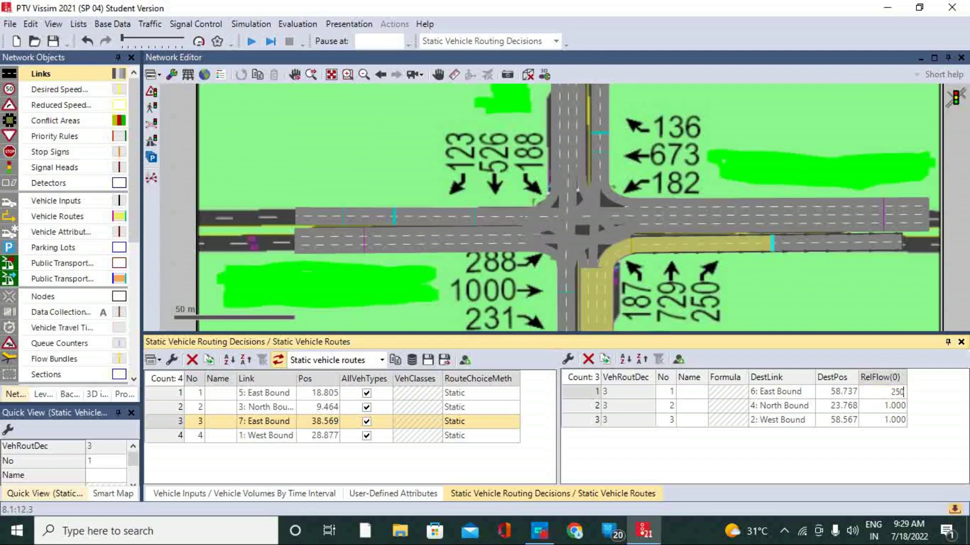
{"action": "left_click", "coordinate": [898, 409]}
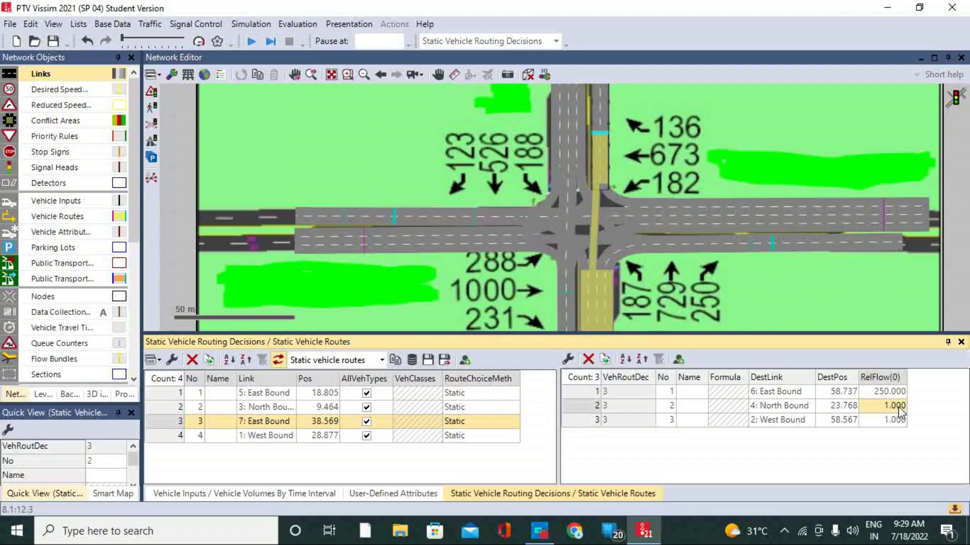
{"action": "type", "text": "729"}
{"action": "left_click", "coordinate": [887, 420]}
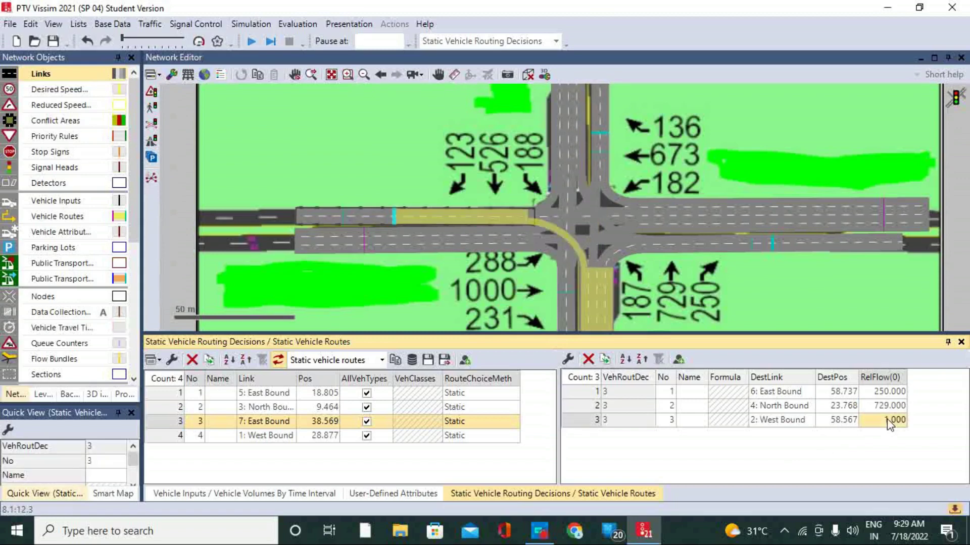
{"action": "type", "text": "187"}
Step: Enter relative flows 231, 1000 and 288 for the West Bound decision's routes
{"action": "left_click", "coordinate": [173, 435]}
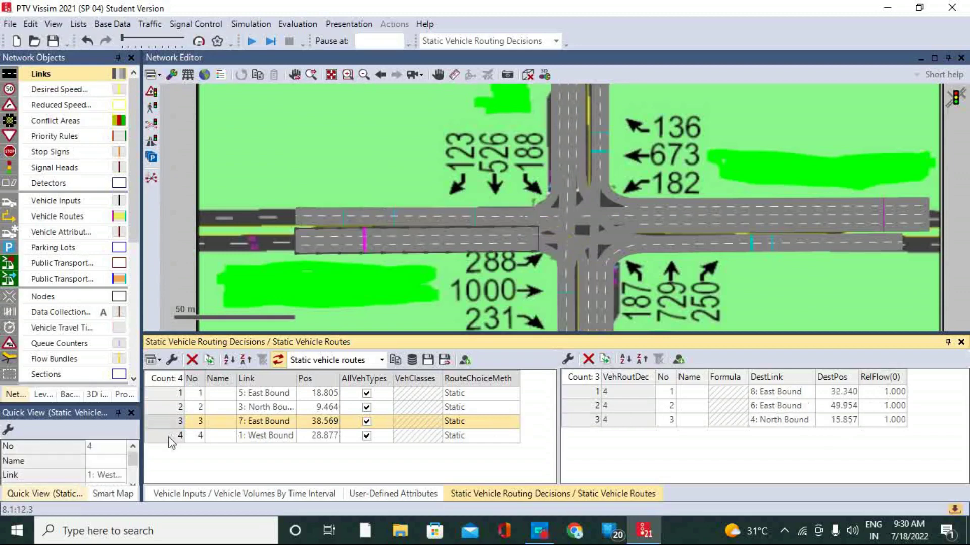
{"action": "left_click", "coordinate": [875, 392]}
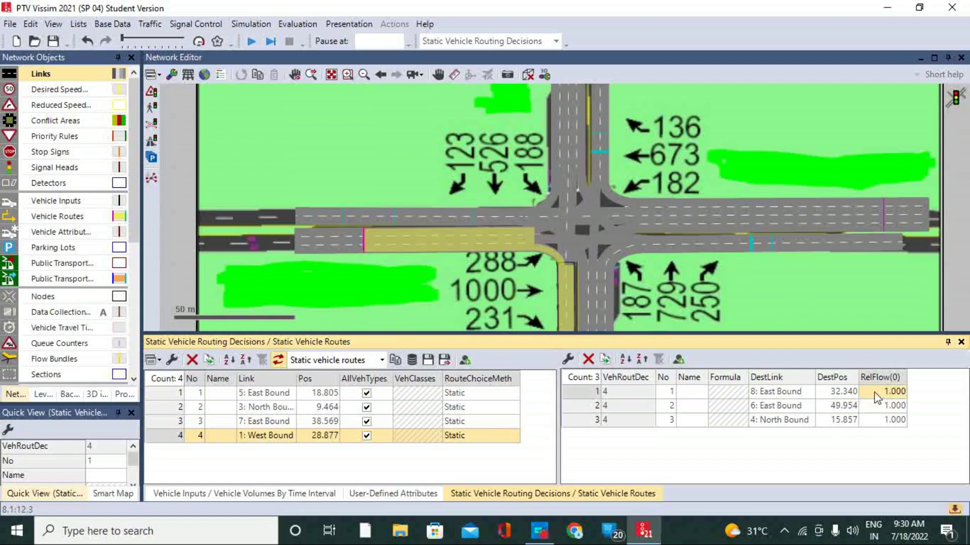
{"action": "type", "text": "231"}
{"action": "key", "text": "Down"}
{"action": "type", "text": "1000"}
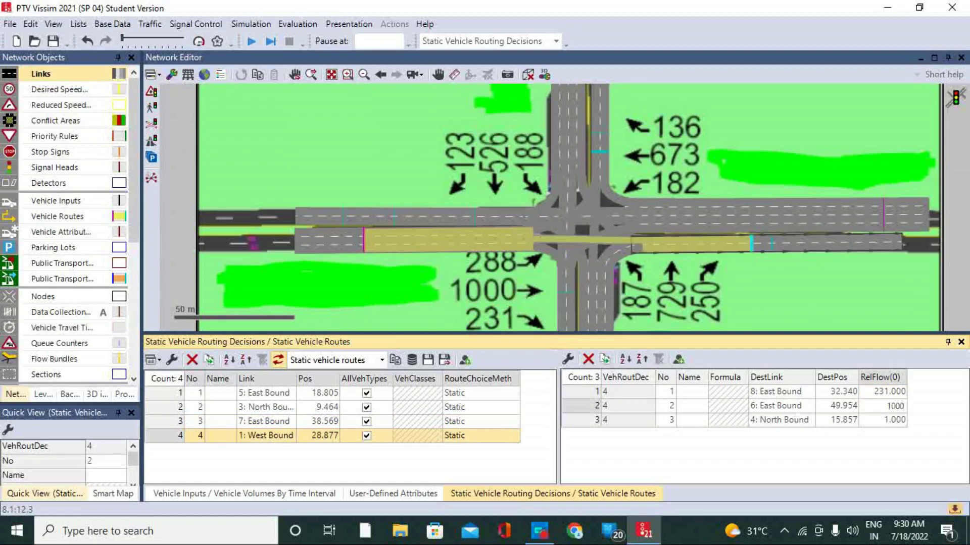
{"action": "left_click", "coordinate": [890, 422]}
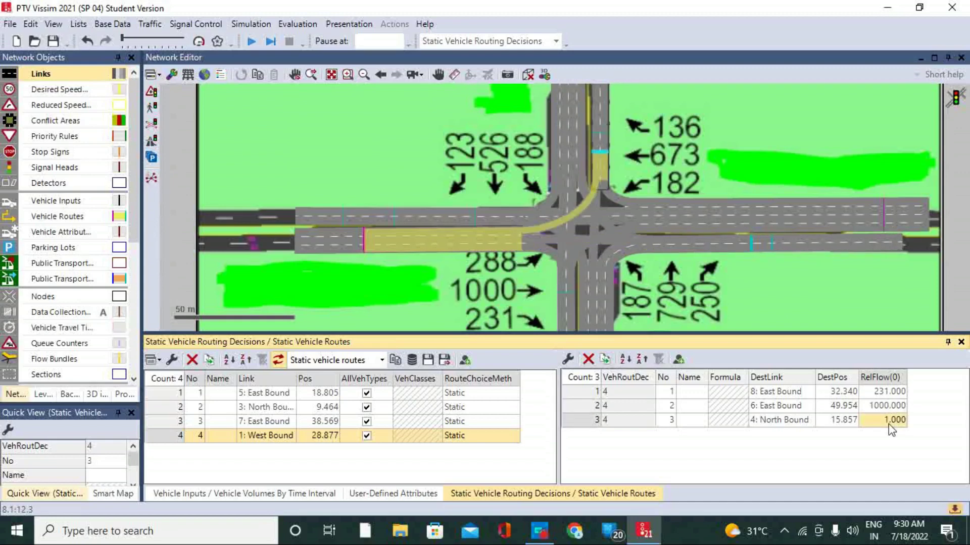
{"action": "type", "text": "288"}
{"action": "key", "text": "Return"}
Step: Review the route flows of the 7: East Bound, North Bound, 5: East Bound and West Bound decisions
{"action": "left_click", "coordinate": [165, 435]}
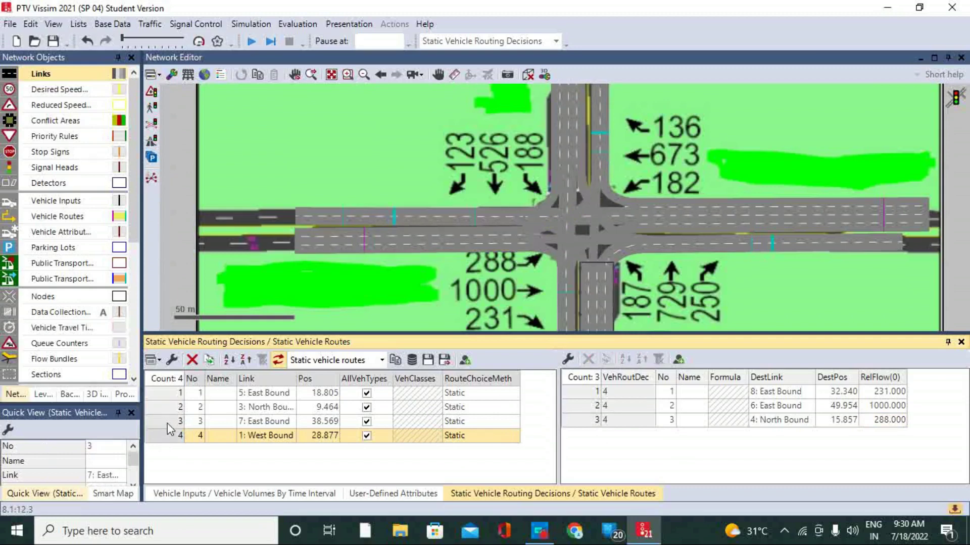
{"action": "left_click", "coordinate": [168, 422]}
{"action": "left_click", "coordinate": [175, 407]}
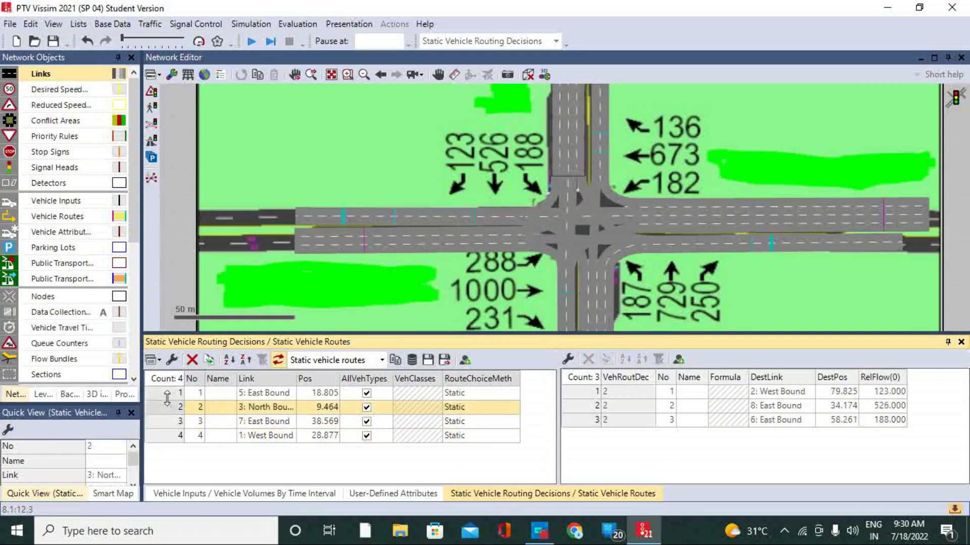
{"action": "left_click", "coordinate": [172, 397]}
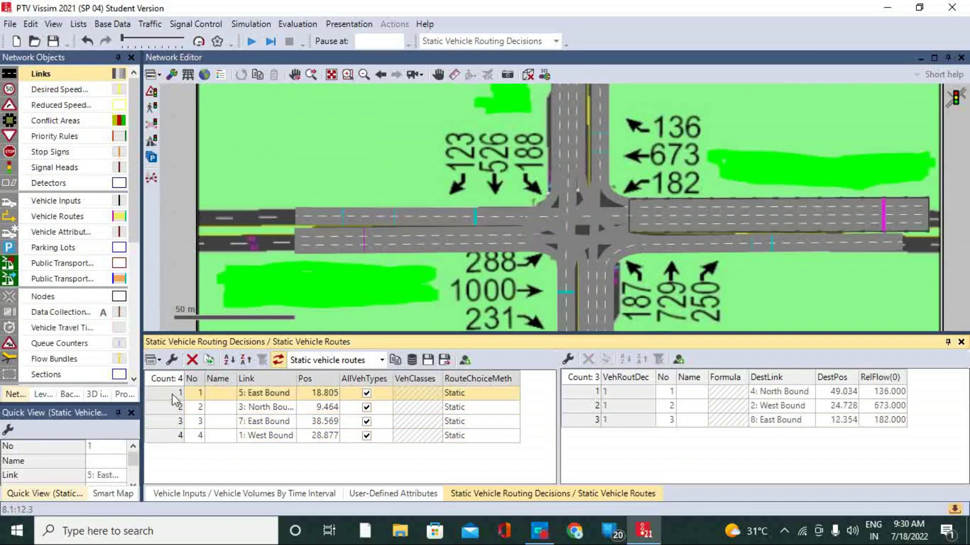
{"action": "left_click", "coordinate": [168, 437]}
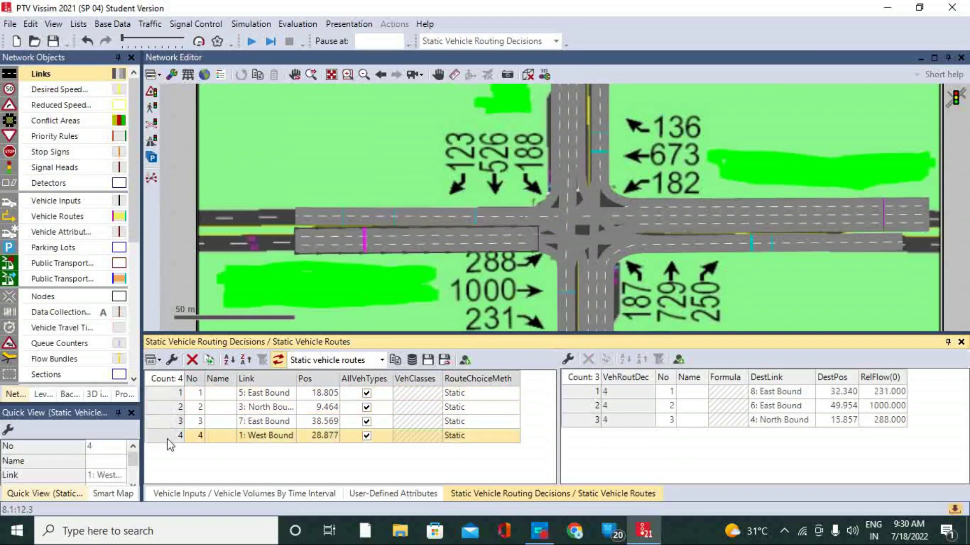
Step: Set the West Bound link's vehicle input volume to 1519
{"action": "left_click", "coordinate": [961, 344]}
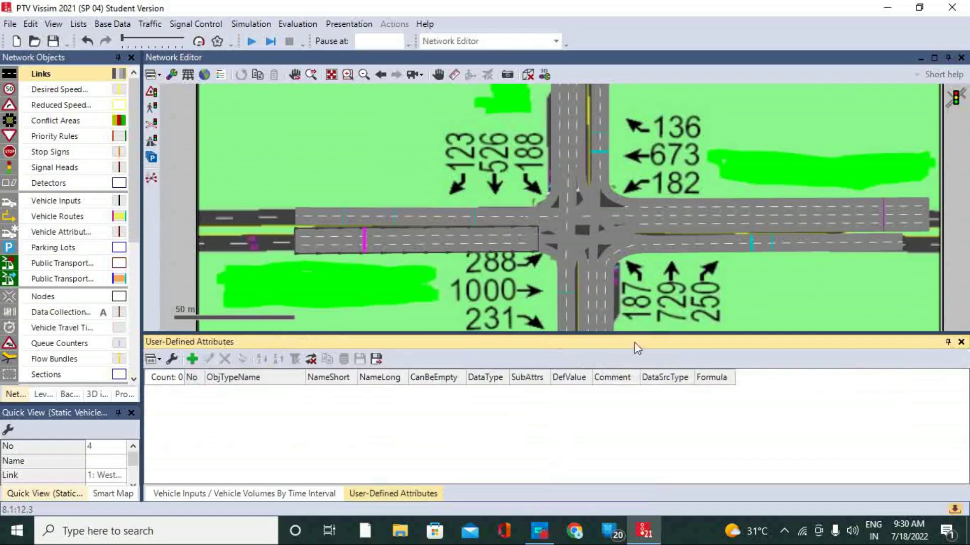
{"action": "left_click", "coordinate": [70, 202]}
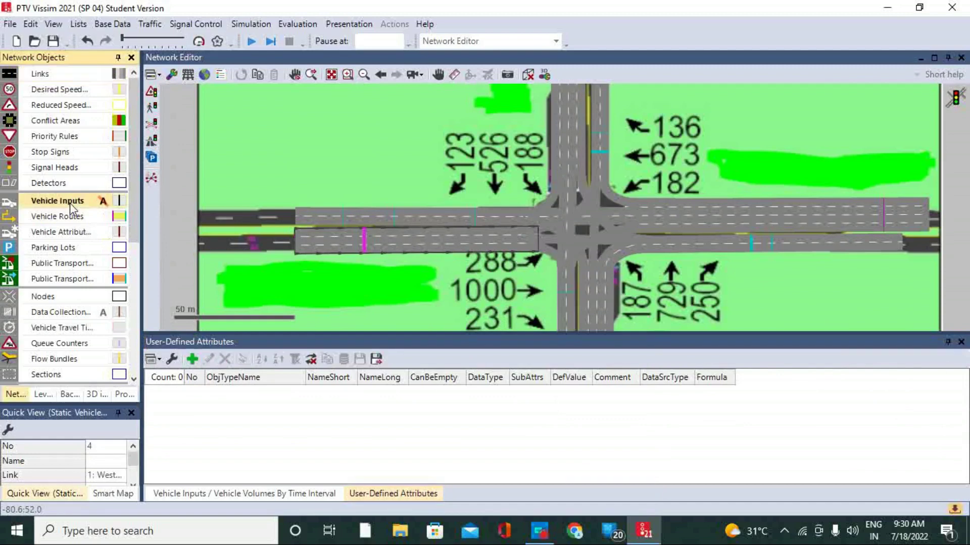
{"action": "left_click", "coordinate": [326, 246]}
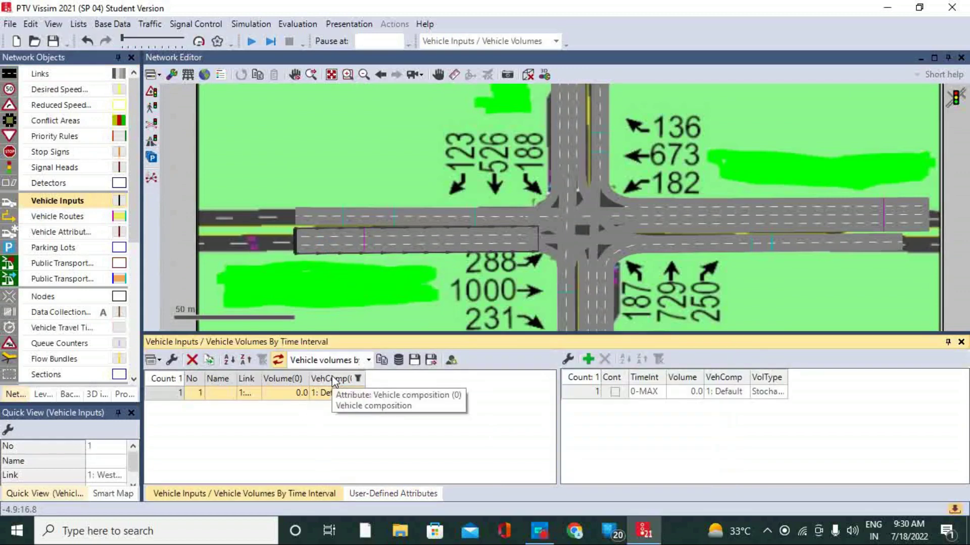
{"action": "left_click", "coordinate": [287, 395]}
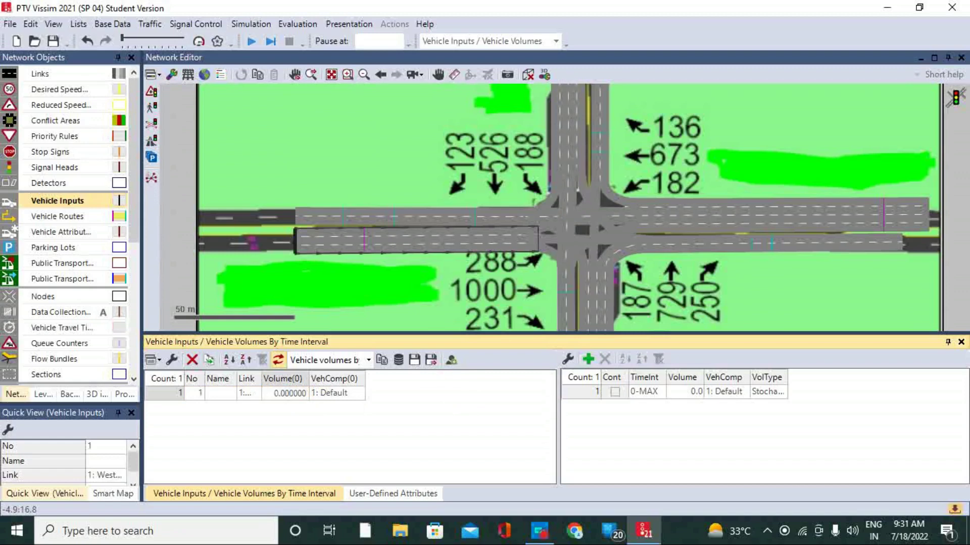
{"action": "left_click", "coordinate": [289, 393]}
{"action": "type", "text": "1519"}
{"action": "key", "text": "Return"}
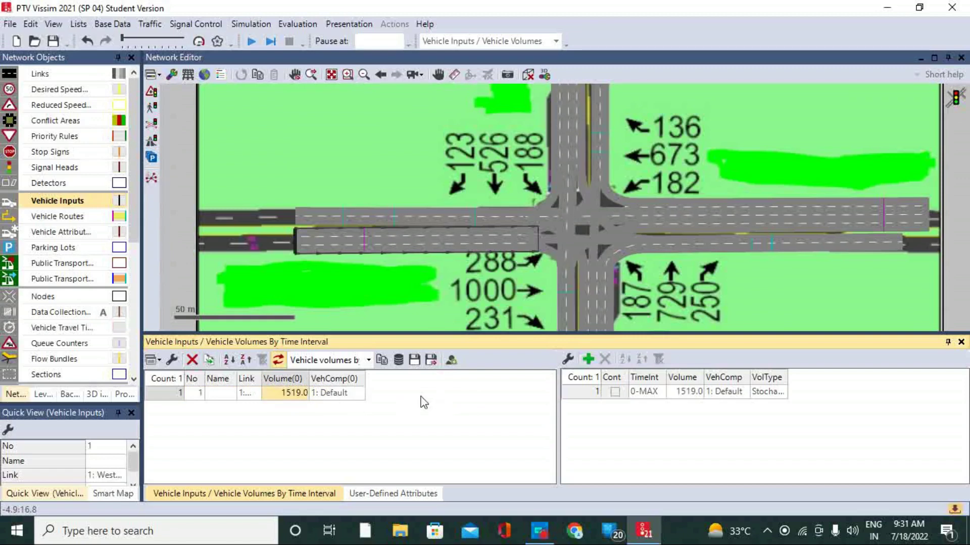
Step: Add vehicle inputs of 991 on 5: East Bound and 837 on 3: North Bound
{"action": "right_click", "coordinate": [348, 419]}
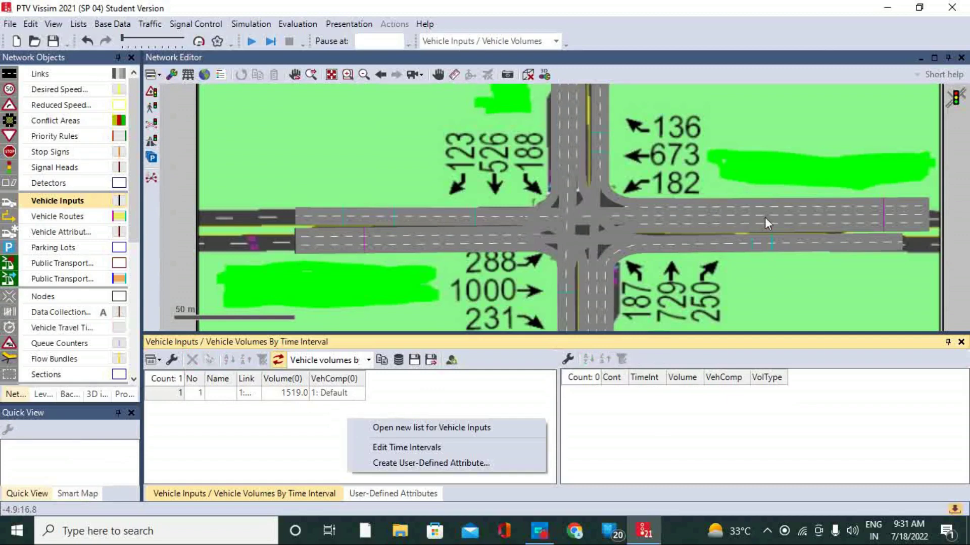
{"action": "right_click", "coordinate": [841, 211]}
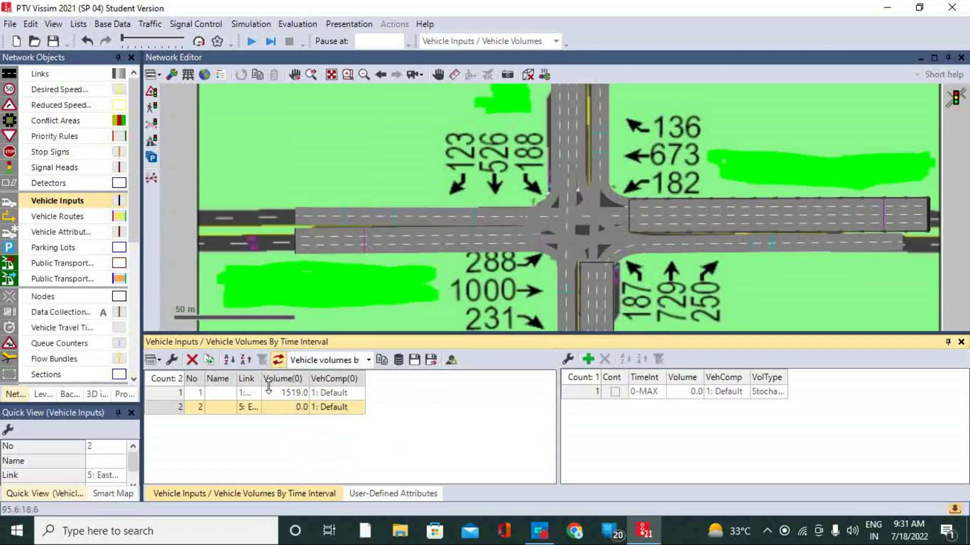
{"action": "left_click", "coordinate": [350, 410]}
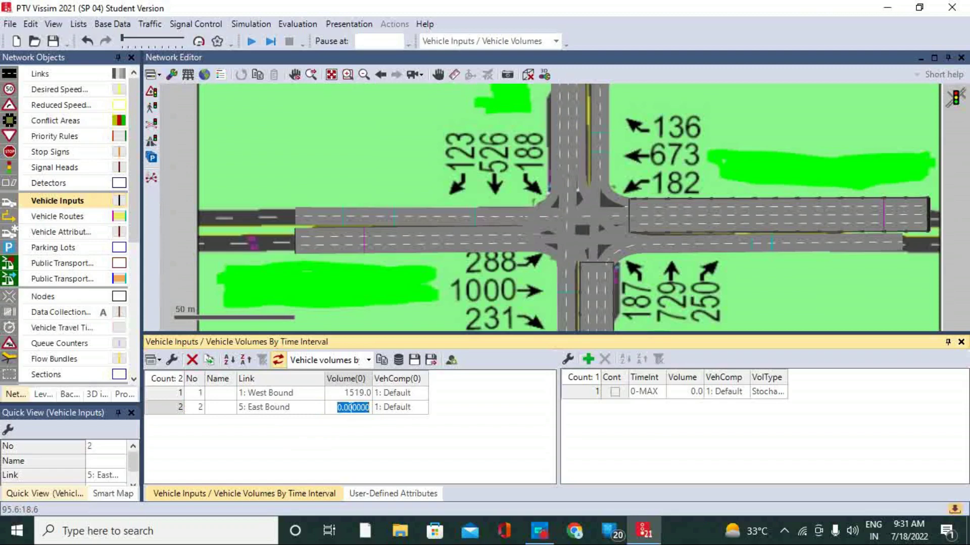
{"action": "type", "text": "991"}
{"action": "key", "text": "Return"}
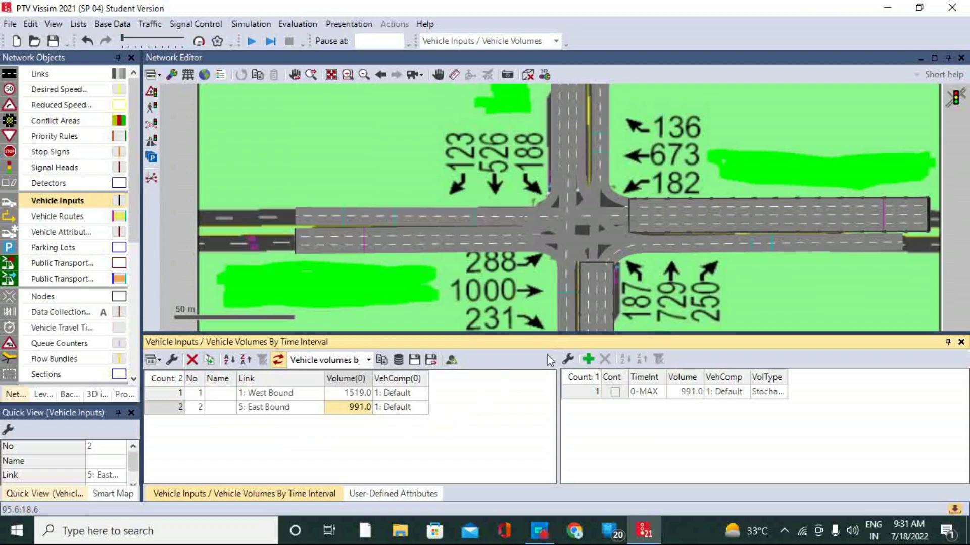
{"action": "right_click", "coordinate": [572, 324], "text": "ctrl"}
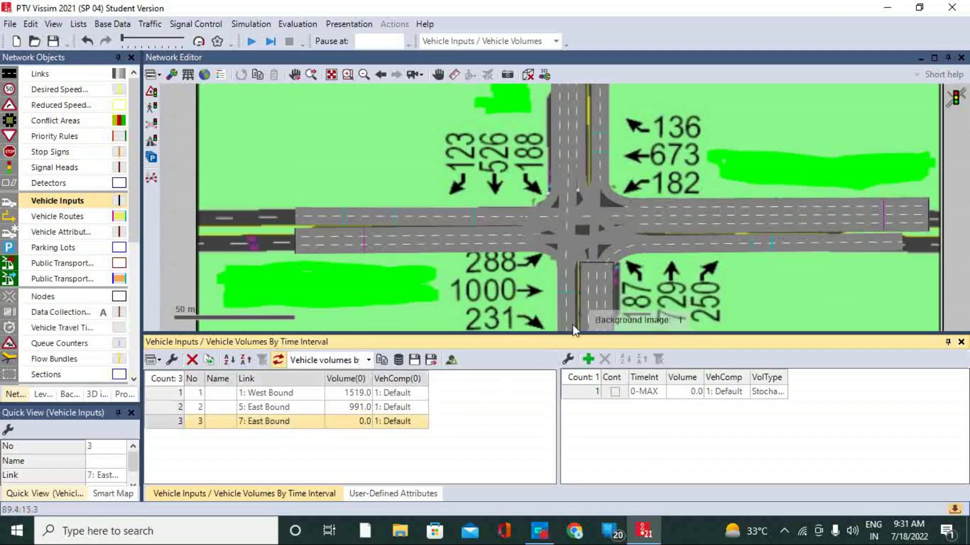
{"action": "left_click", "coordinate": [358, 424]}
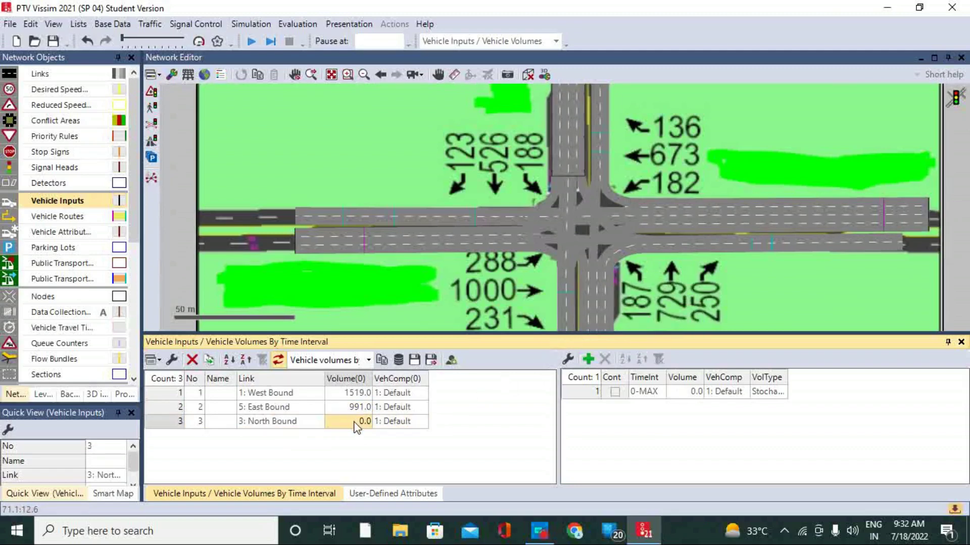
{"action": "type", "text": "837"}
{"action": "left_click", "coordinate": [484, 411]}
Step: Add a vehicle input of 1166 on 7: East Bound and widen the VehComp(0) column
{"action": "scroll", "coordinate": [587, 250], "scroll_direction": "down", "scroll_amount": 2}
{"action": "scroll", "coordinate": [594, 230], "scroll_direction": "down", "scroll_amount": 1}
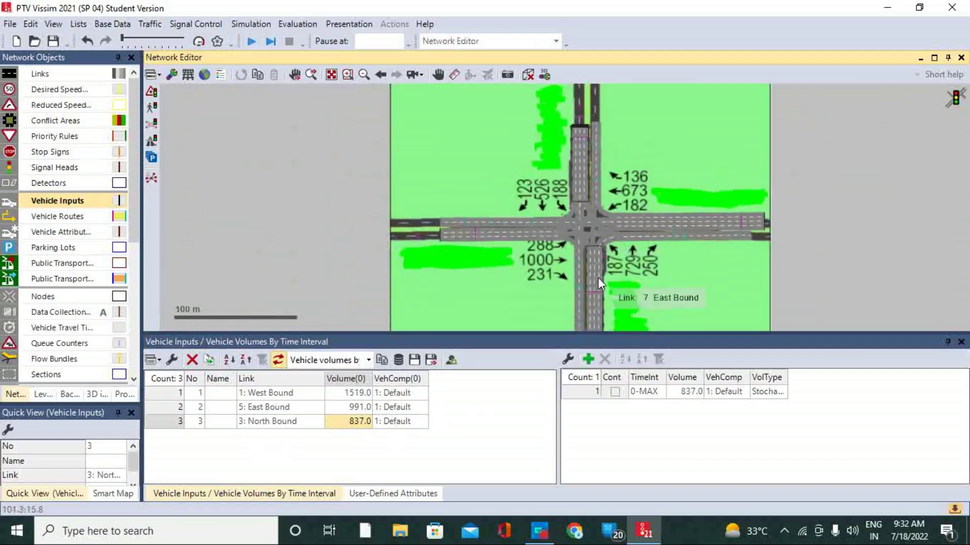
{"action": "right_click", "coordinate": [595, 314]}
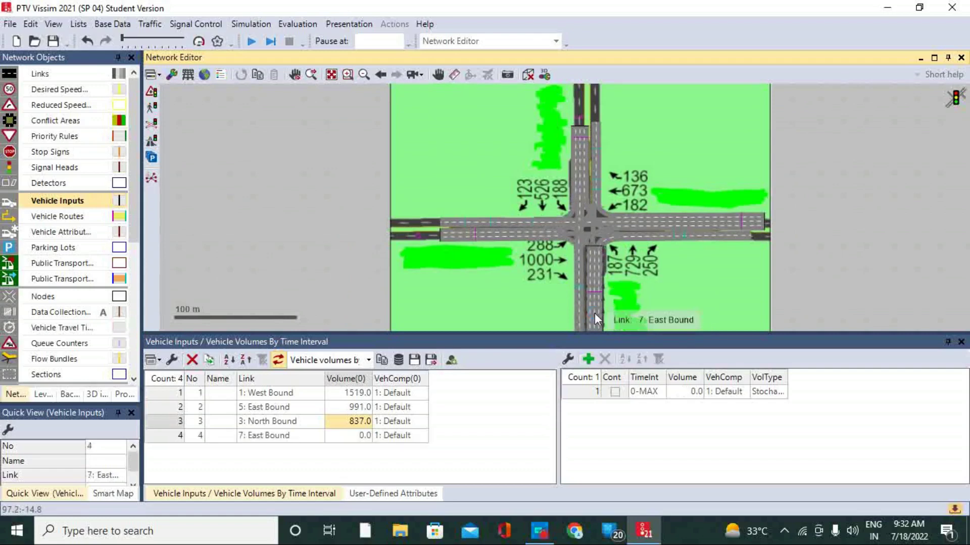
{"action": "double_click", "coordinate": [353, 436]}
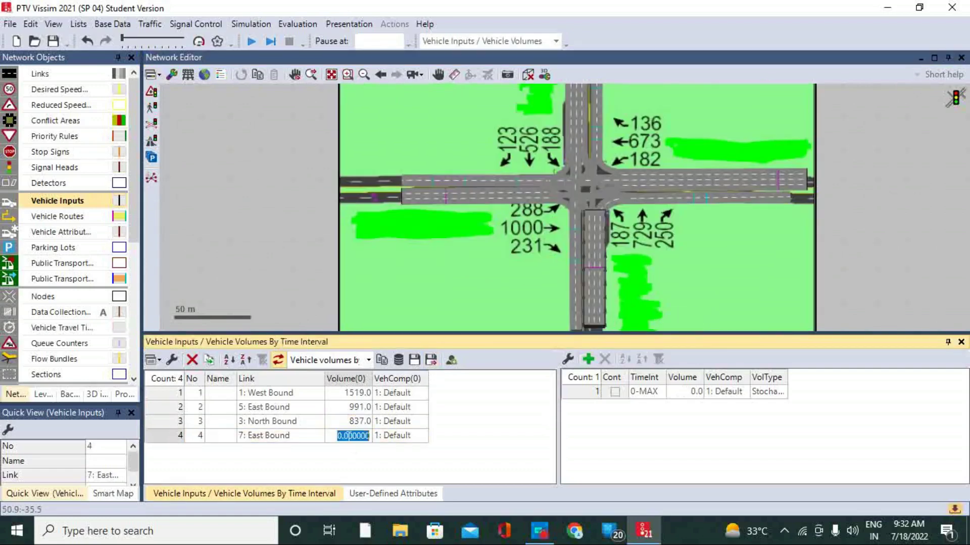
{"action": "type", "text": "1166"}
{"action": "key", "text": "Return"}
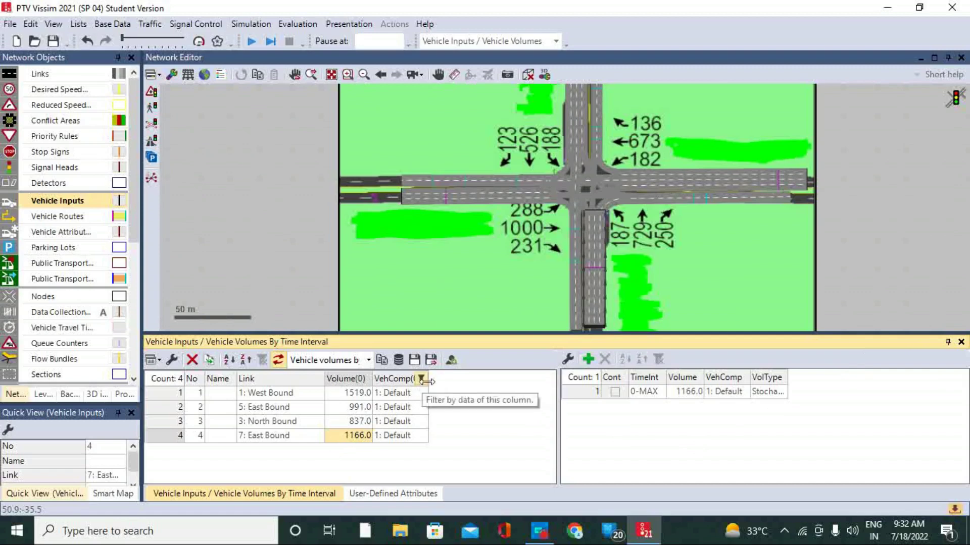
{"action": "left_click_drag", "start_coordinate": [428, 379], "coordinate": [511, 380]}
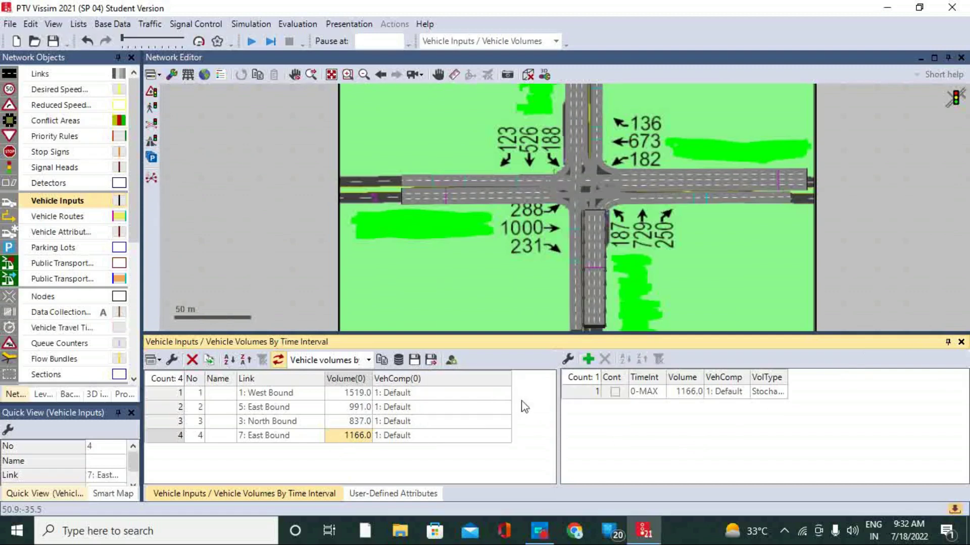
{"action": "left_click", "coordinate": [963, 343]}
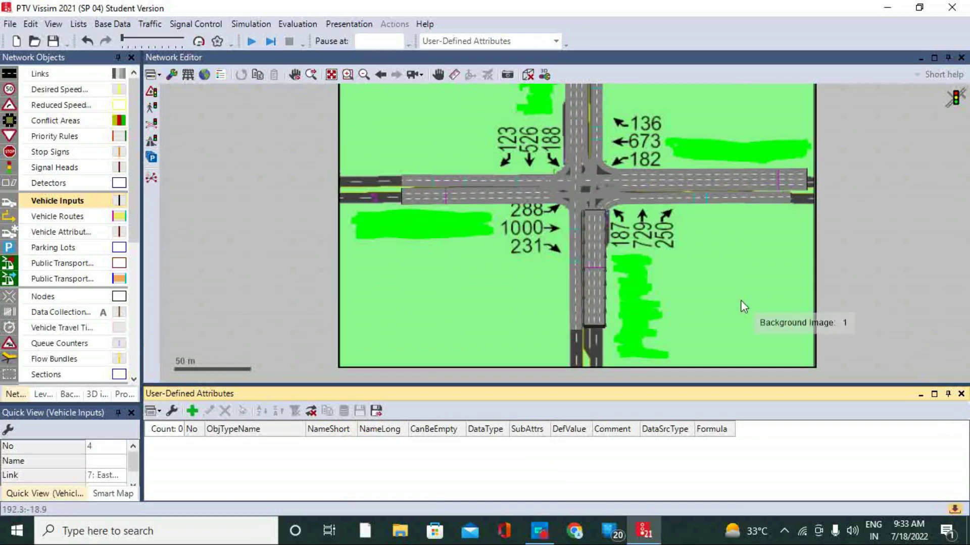
Step: Delete the background image from the network
{"action": "left_click", "coordinate": [772, 295]}
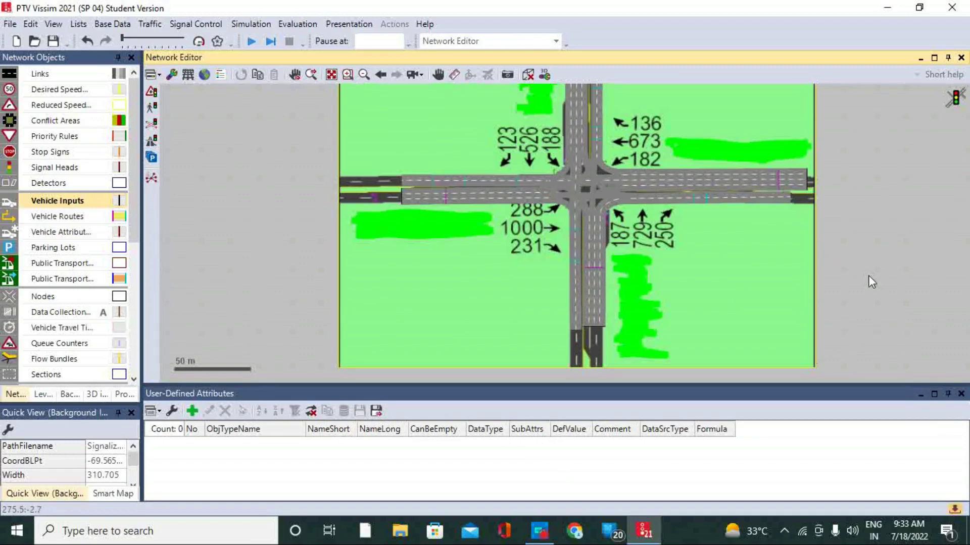
{"action": "key", "text": "Delete"}
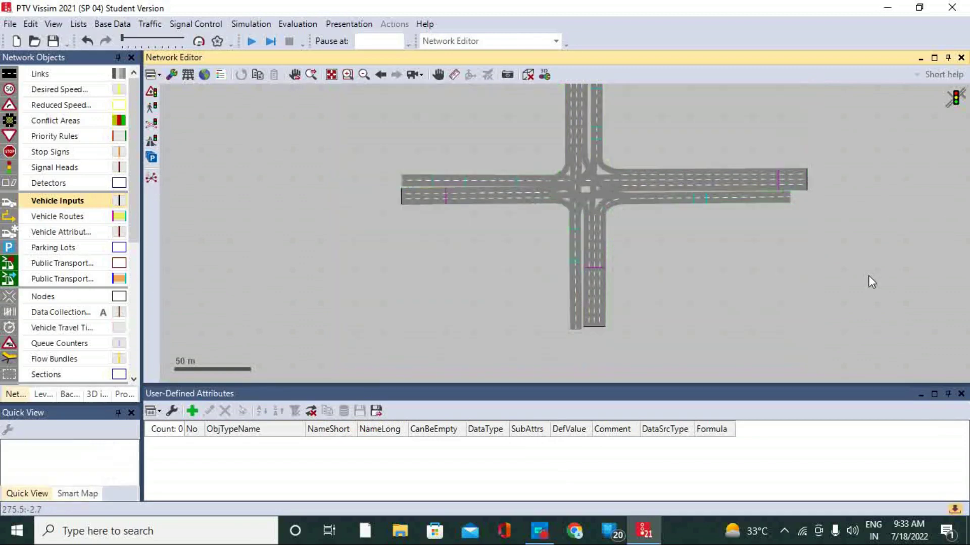
{"action": "scroll", "coordinate": [712, 164], "scroll_direction": "up", "scroll_amount": 2}
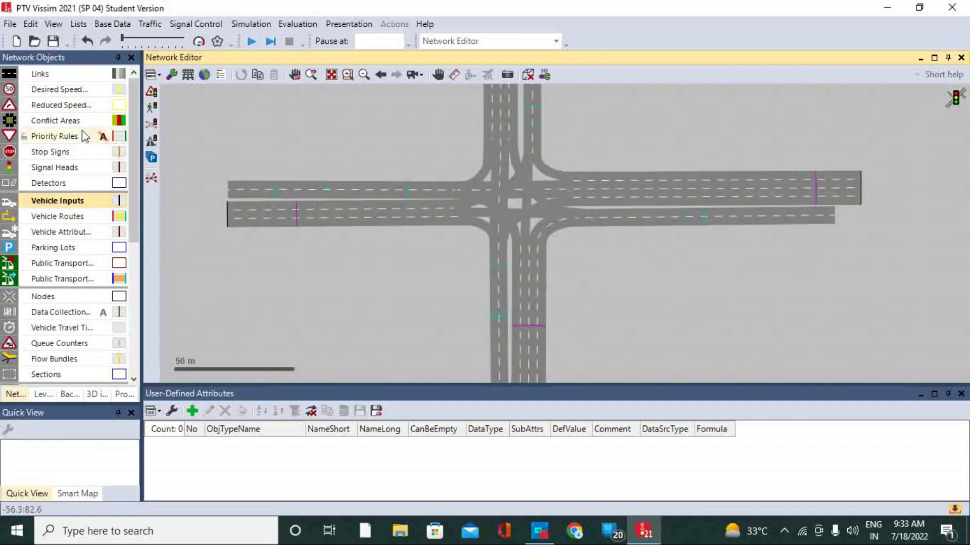
Step: Show the conflict areas and switch the network editor to Signal Heads
{"action": "left_click", "coordinate": [99, 120]}
{"action": "scroll", "coordinate": [528, 183], "scroll_direction": "up", "scroll_amount": 2}
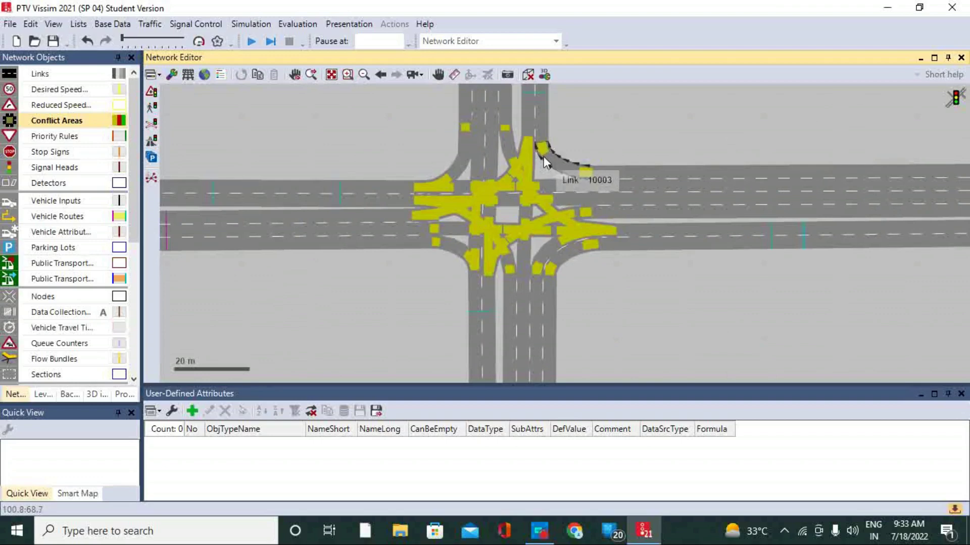
{"action": "left_click", "coordinate": [71, 171]}
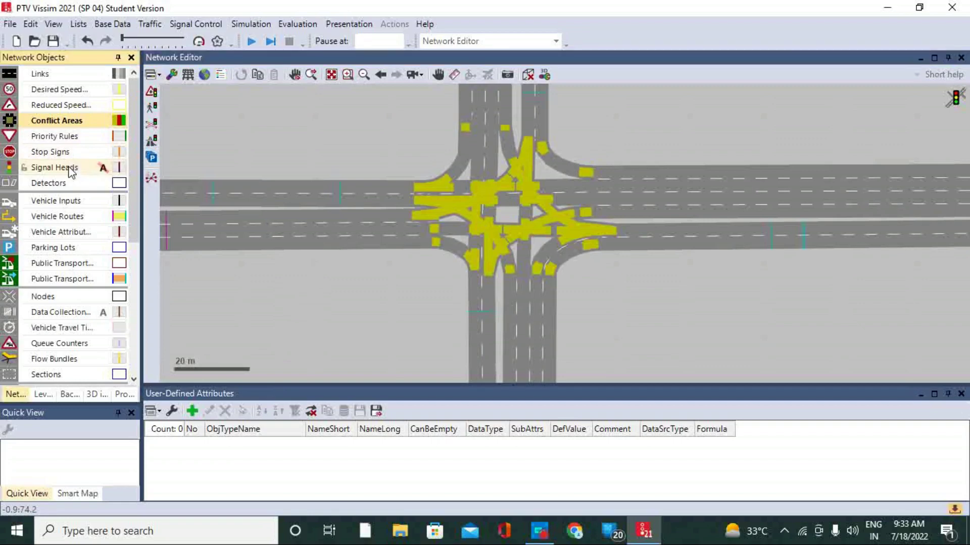
{"action": "left_click", "coordinate": [79, 169]}
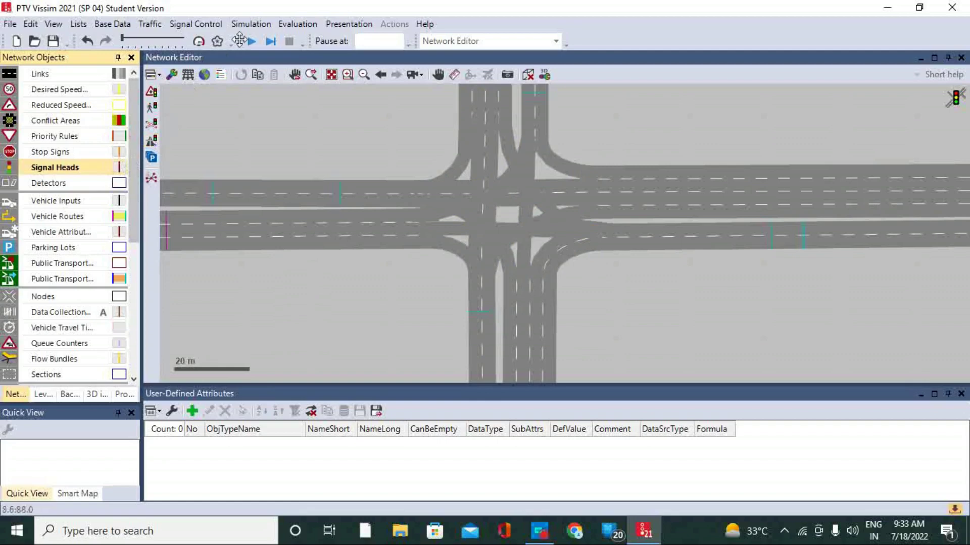
Step: Add fixed-time controller 1 named SG1 under Signal Control > Signal Controllers and open its editor
{"action": "left_click", "coordinate": [211, 25]}
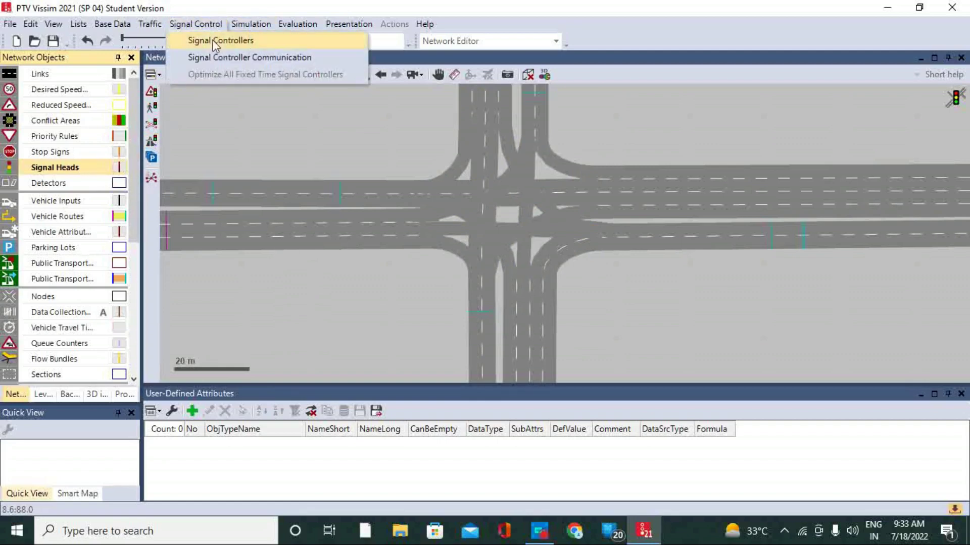
{"action": "left_click", "coordinate": [216, 43]}
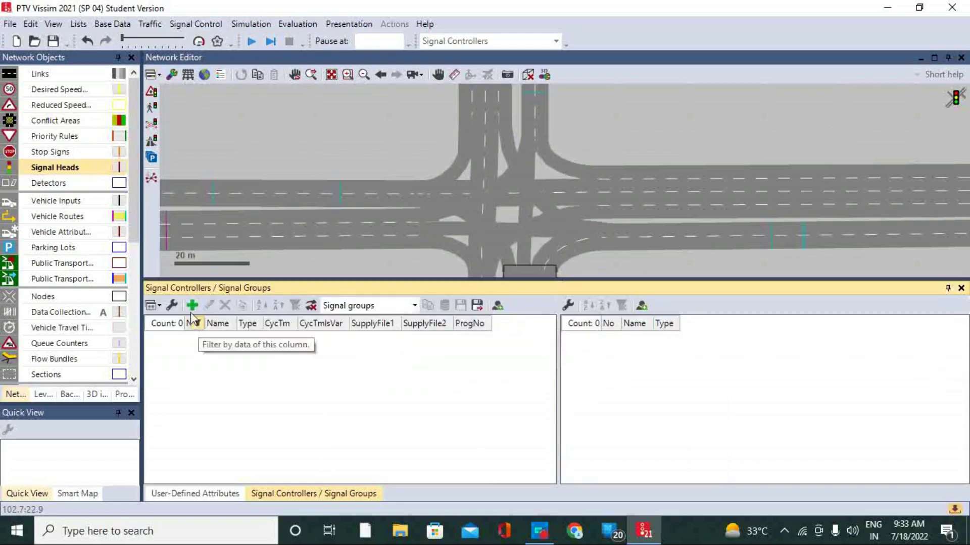
{"action": "left_click", "coordinate": [192, 305]}
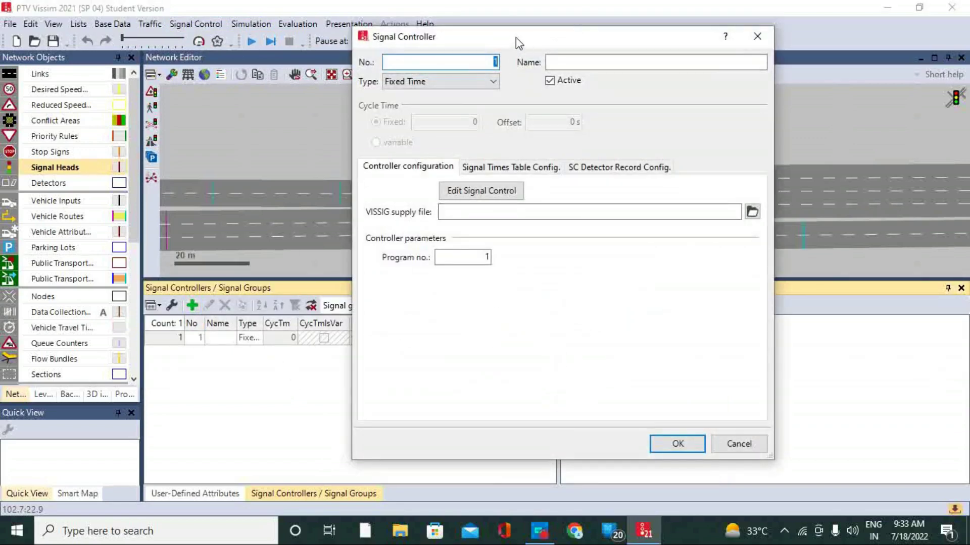
{"action": "left_click_drag", "start_coordinate": [516, 38], "coordinate": [453, 56]}
{"action": "left_click", "coordinate": [492, 82]}
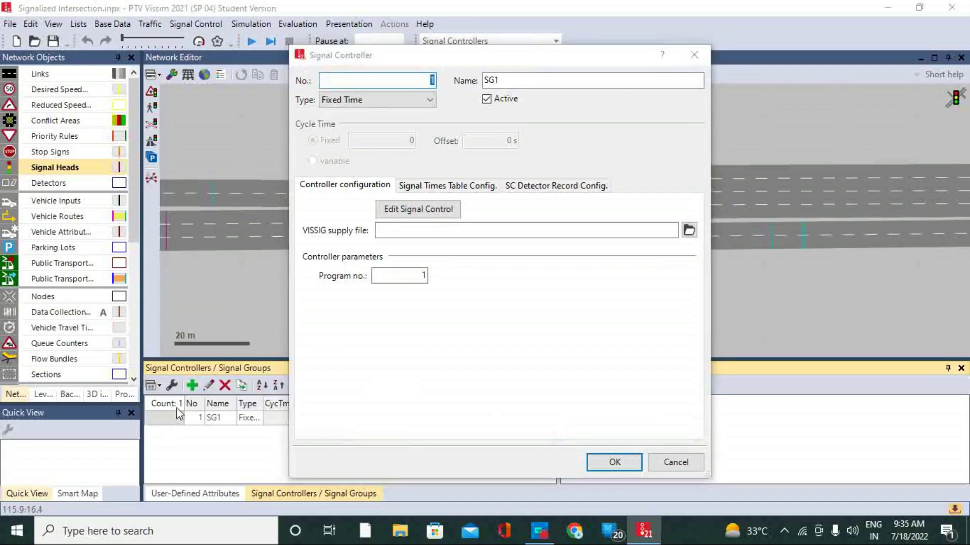
{"action": "left_click", "coordinate": [422, 212]}
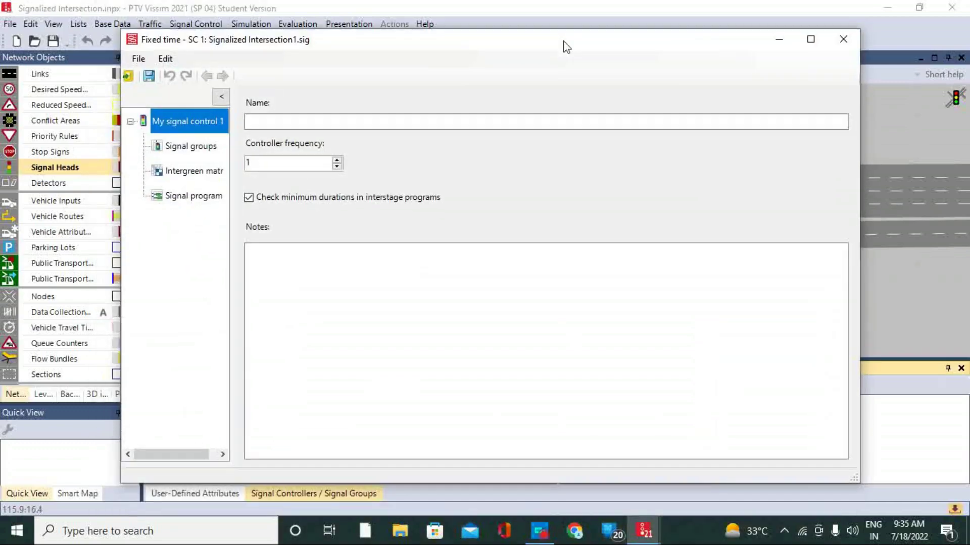
Step: Name the signal control and add four signal groups
{"action": "left_click", "coordinate": [438, 124]}
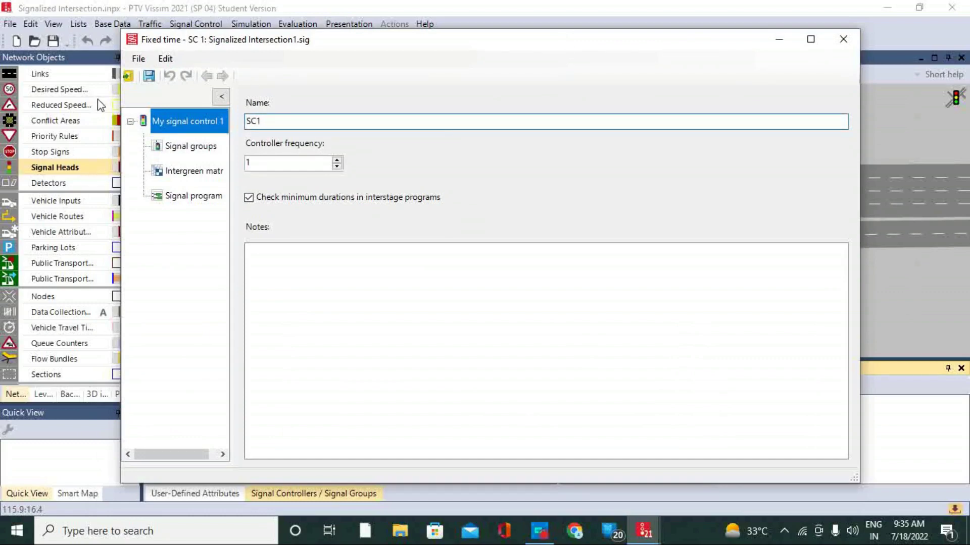
{"action": "left_click", "coordinate": [195, 150]}
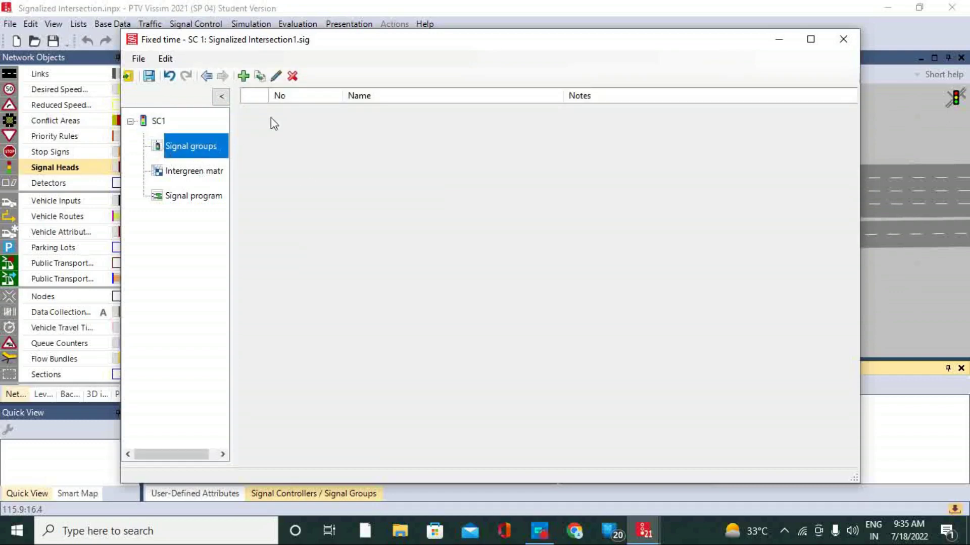
{"action": "left_click", "coordinate": [244, 76]}
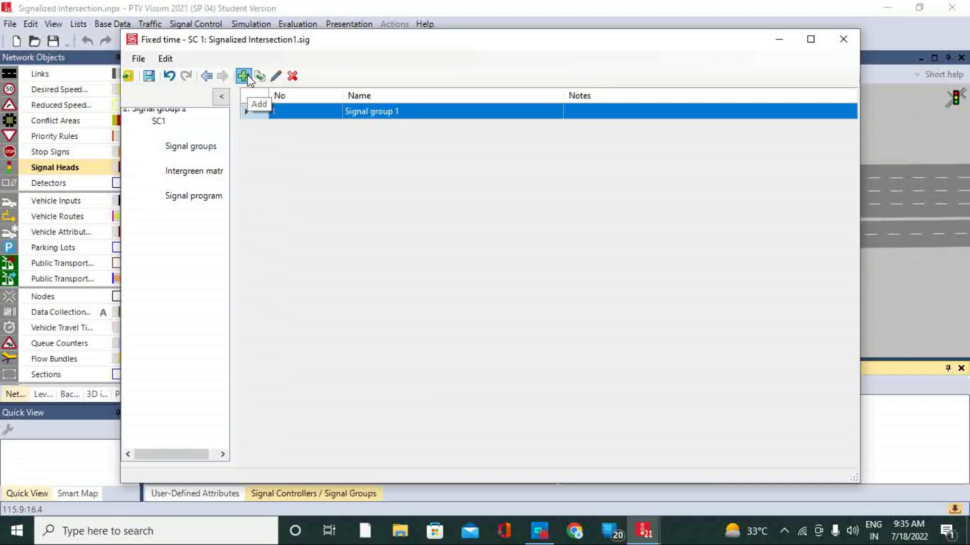
{"action": "left_click", "coordinate": [245, 77]}
{"action": "left_click", "coordinate": [245, 77]}
{"action": "left_click", "coordinate": [244, 76]}
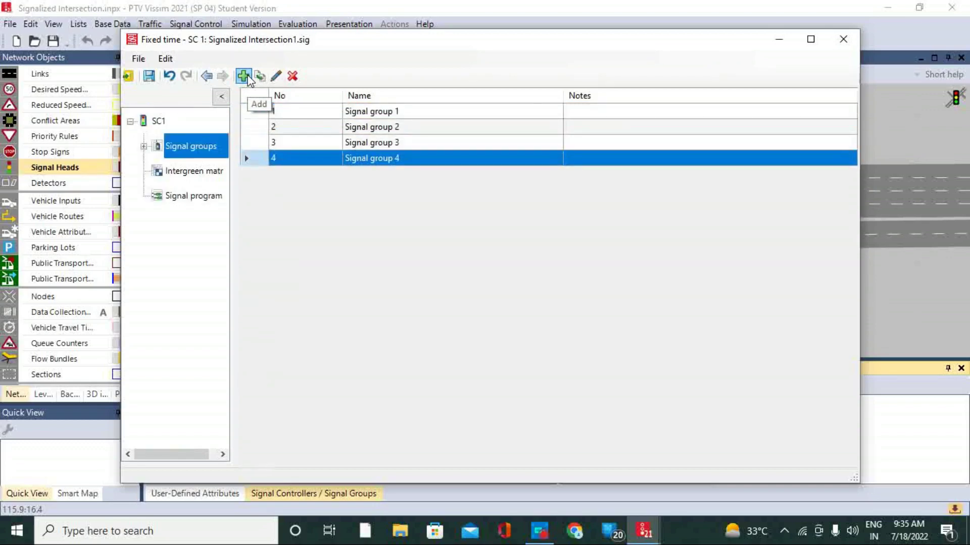
Step: Set Signal group 1's default sequence to Red-green-amber
{"action": "left_click", "coordinate": [189, 171]}
{"action": "left_click", "coordinate": [144, 147]}
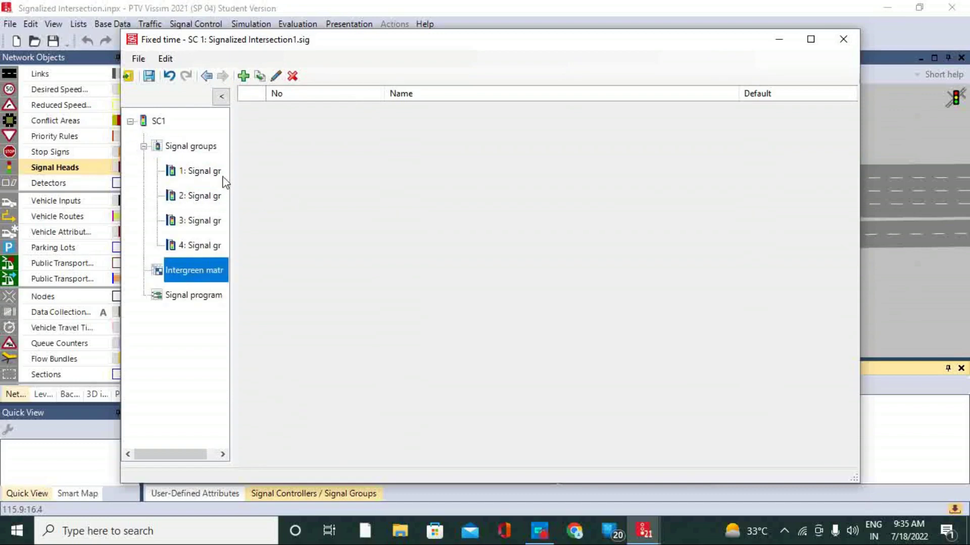
{"action": "left_click", "coordinate": [221, 176]}
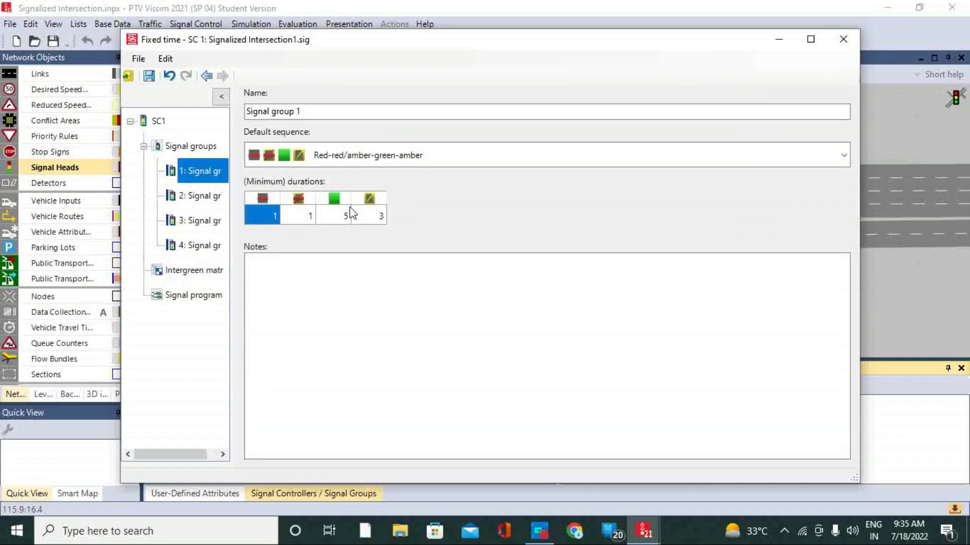
{"action": "left_click", "coordinate": [457, 157]}
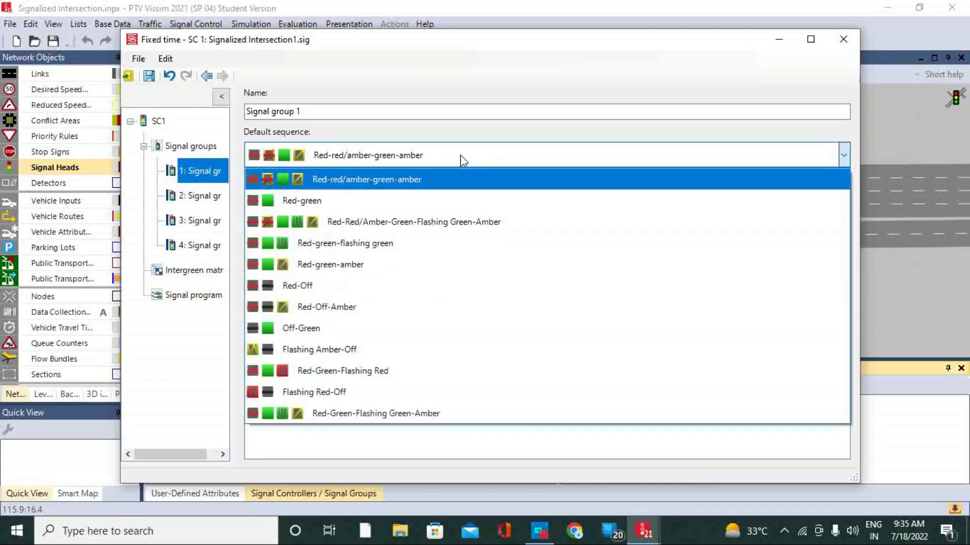
{"action": "left_click", "coordinate": [379, 274]}
Step: Set Signal group 2's default sequence to Red-green-amber
{"action": "left_click", "coordinate": [202, 198]}
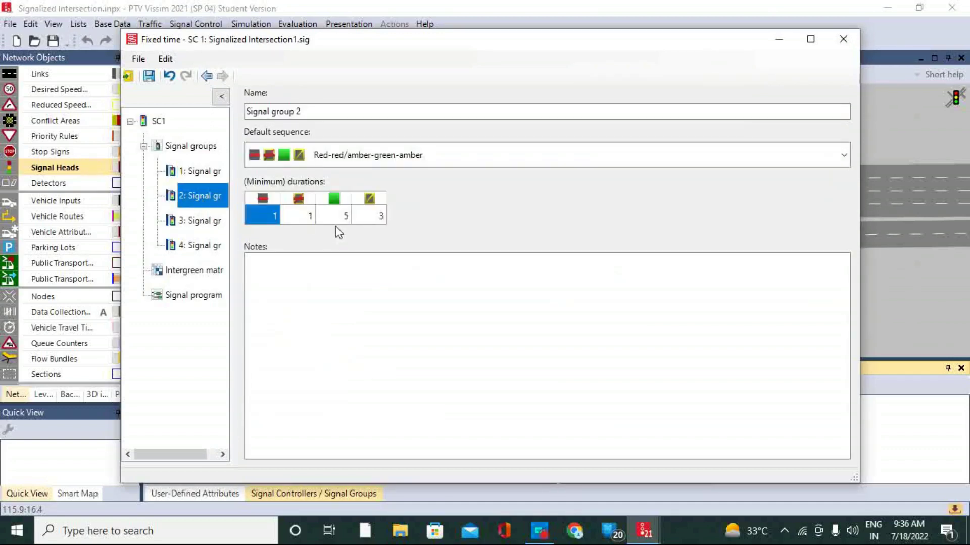
{"action": "left_click", "coordinate": [611, 157]}
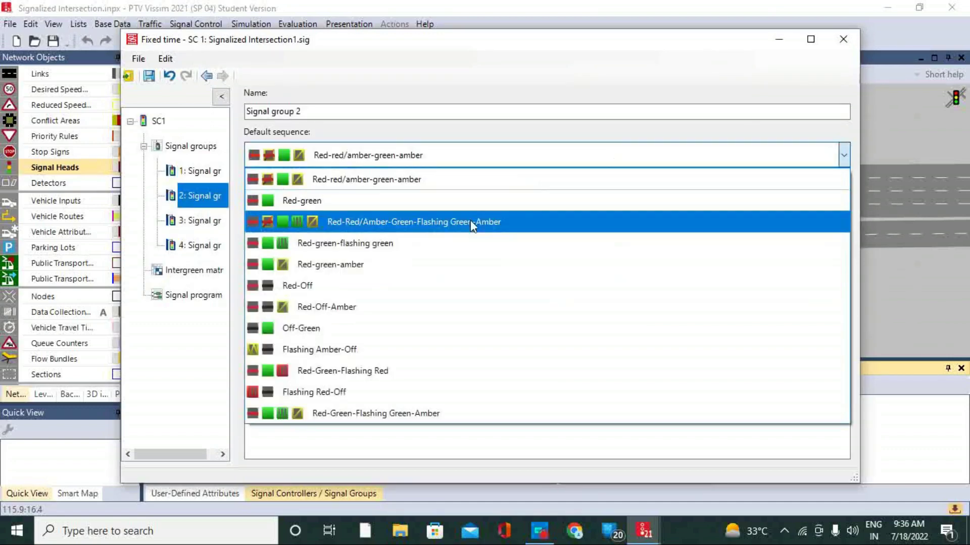
{"action": "left_click", "coordinate": [382, 244]}
{"action": "left_click", "coordinate": [439, 160]}
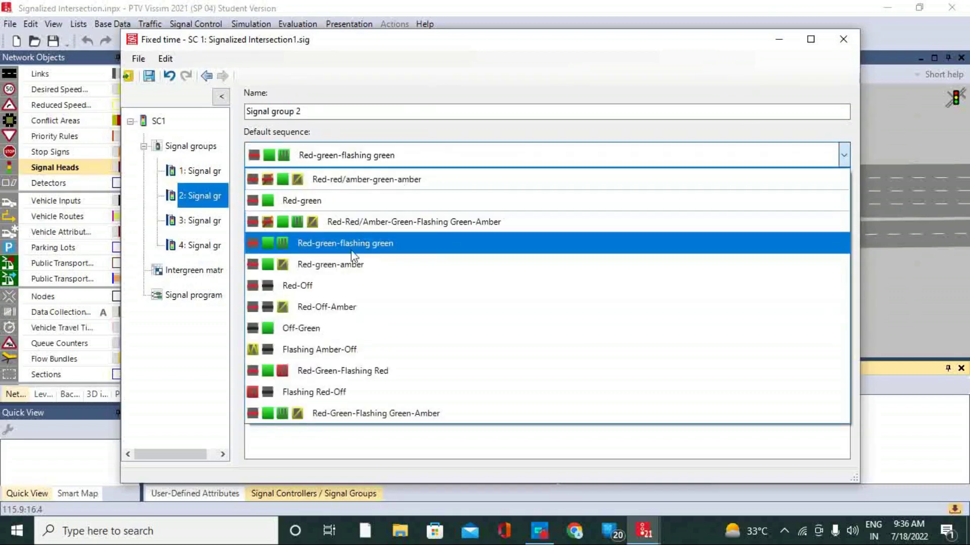
{"action": "left_click", "coordinate": [345, 264]}
Step: Set Signal groups 3 and 4 to Red-green-amber and show the intergreen matrices list
{"action": "left_click", "coordinate": [201, 220]}
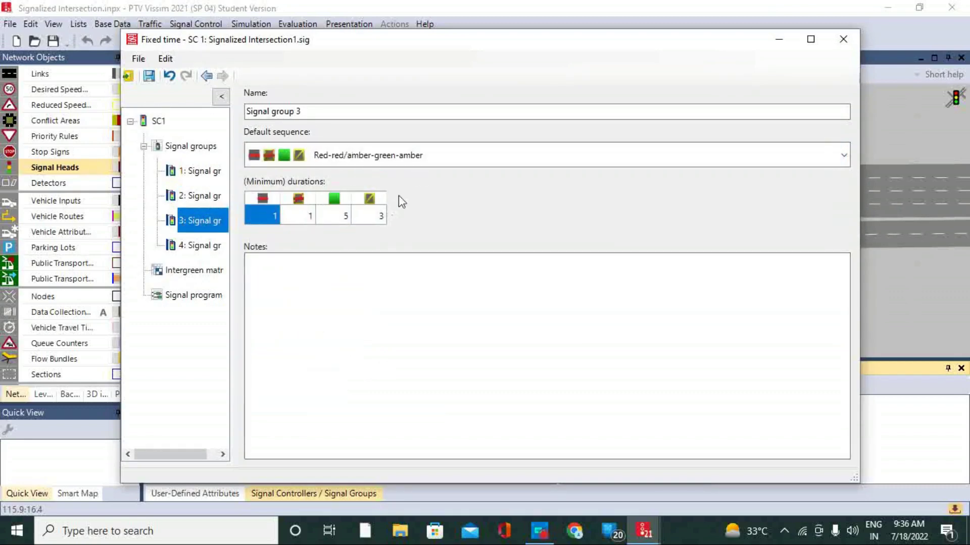
{"action": "left_click", "coordinate": [423, 165]}
{"action": "left_click", "coordinate": [364, 264]}
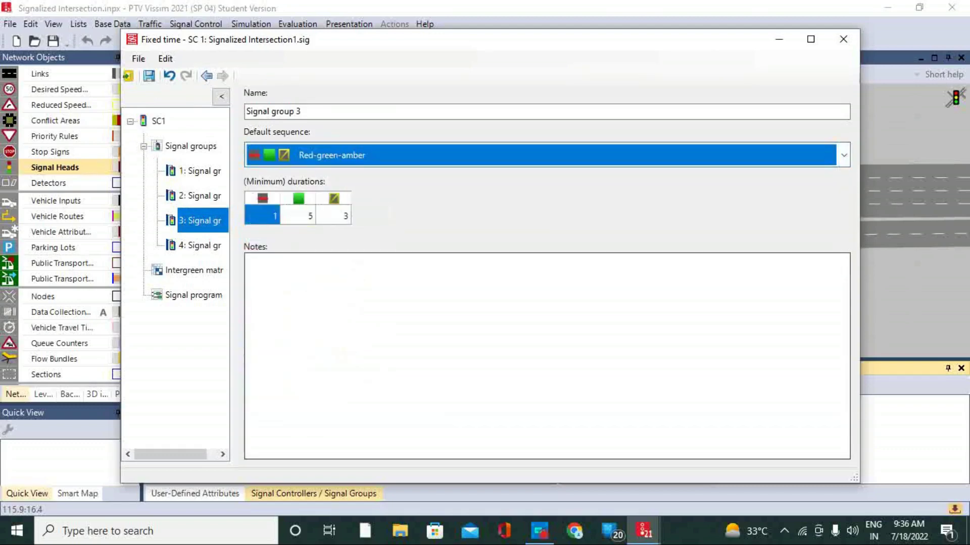
{"action": "left_click", "coordinate": [208, 250]}
{"action": "left_click", "coordinate": [535, 156]}
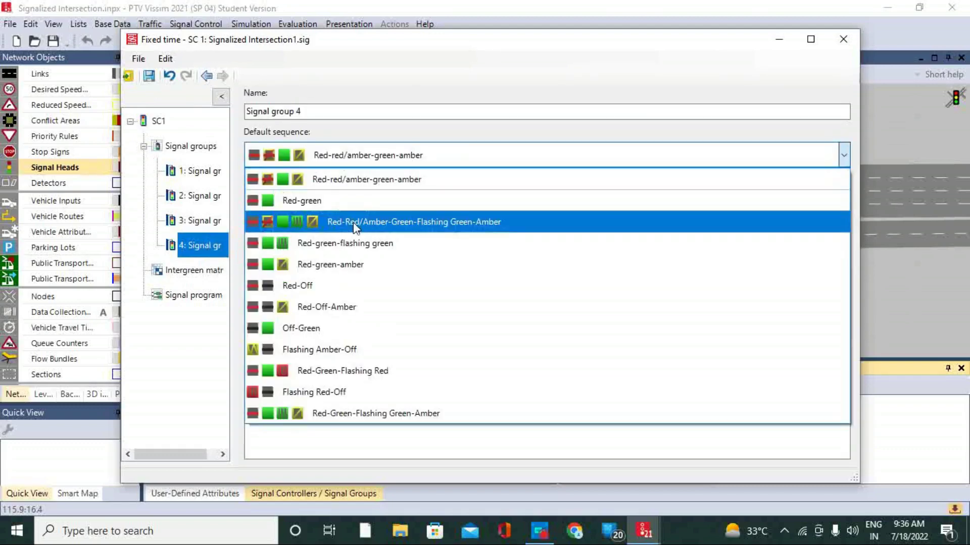
{"action": "left_click", "coordinate": [330, 265]}
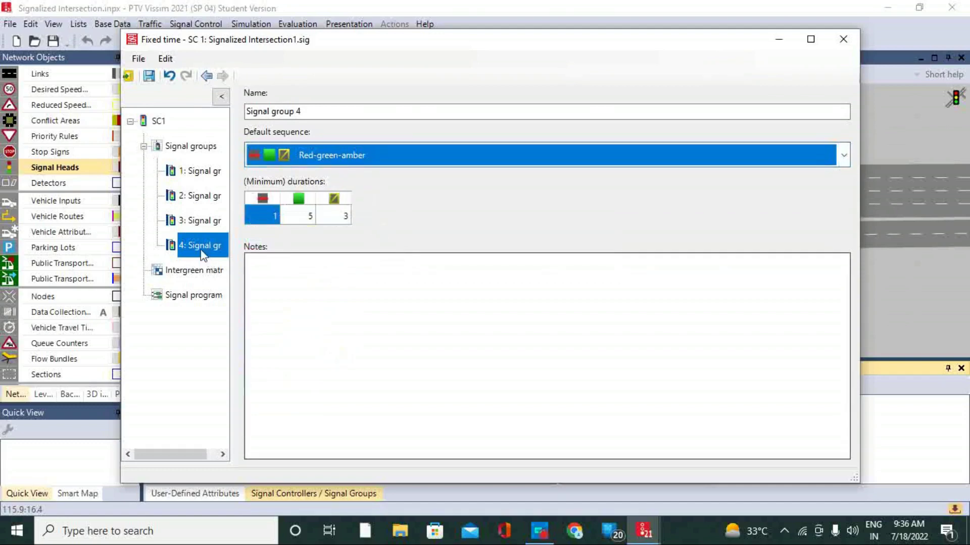
{"action": "left_click", "coordinate": [186, 273]}
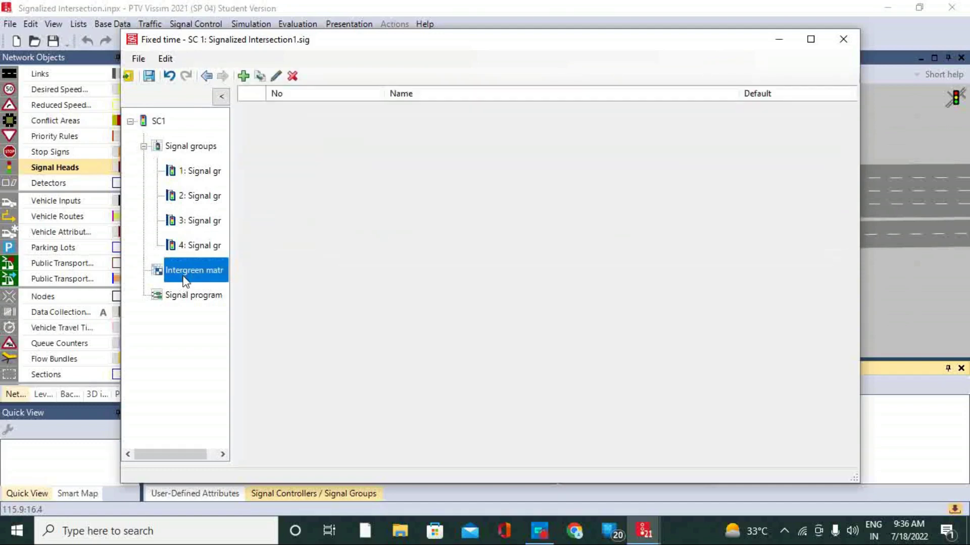
Step: Create Intergreen matrix 1 and view its values
{"action": "left_click", "coordinate": [244, 76]}
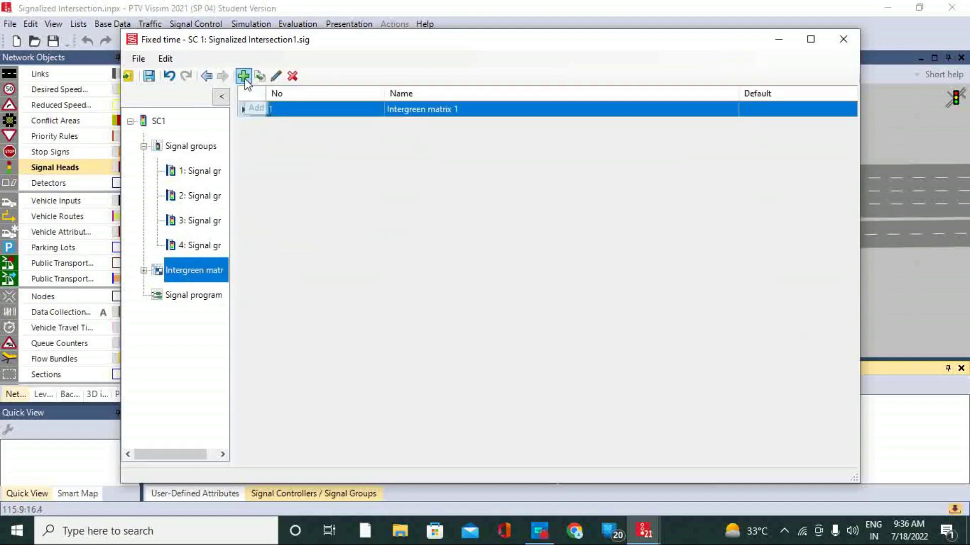
{"action": "left_click", "coordinate": [362, 109]}
{"action": "left_click", "coordinate": [144, 271]}
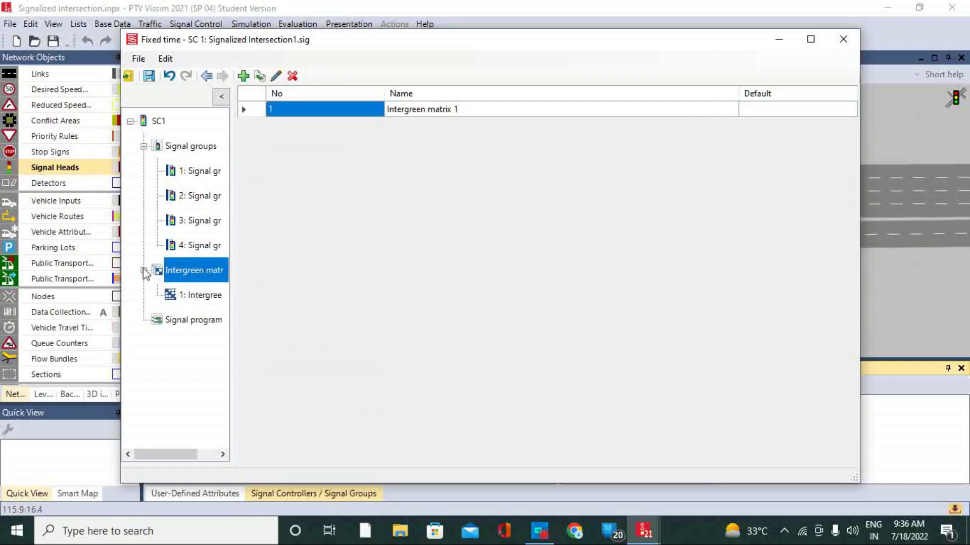
{"action": "left_click", "coordinate": [184, 298]}
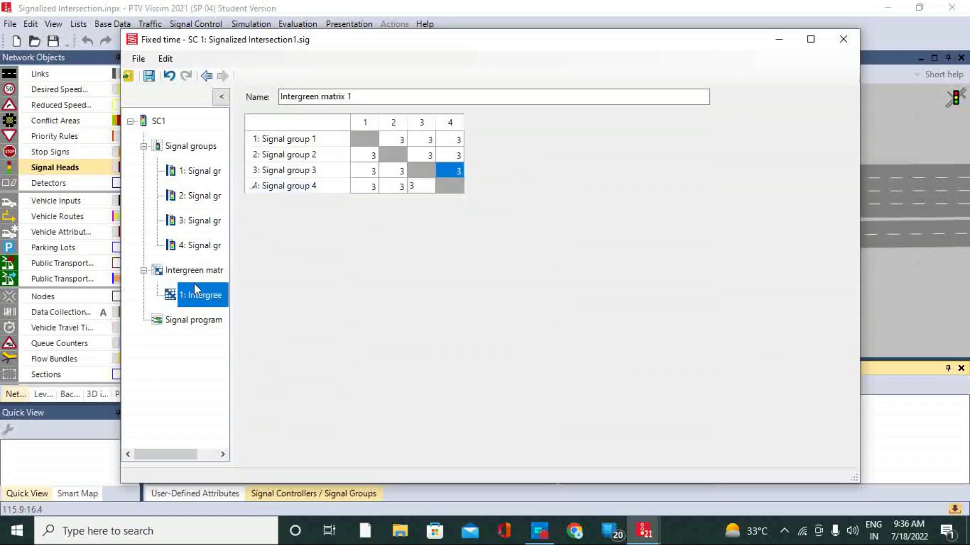
Step: Add Signal program 1 and open its timing plan
{"action": "left_click", "coordinate": [176, 323]}
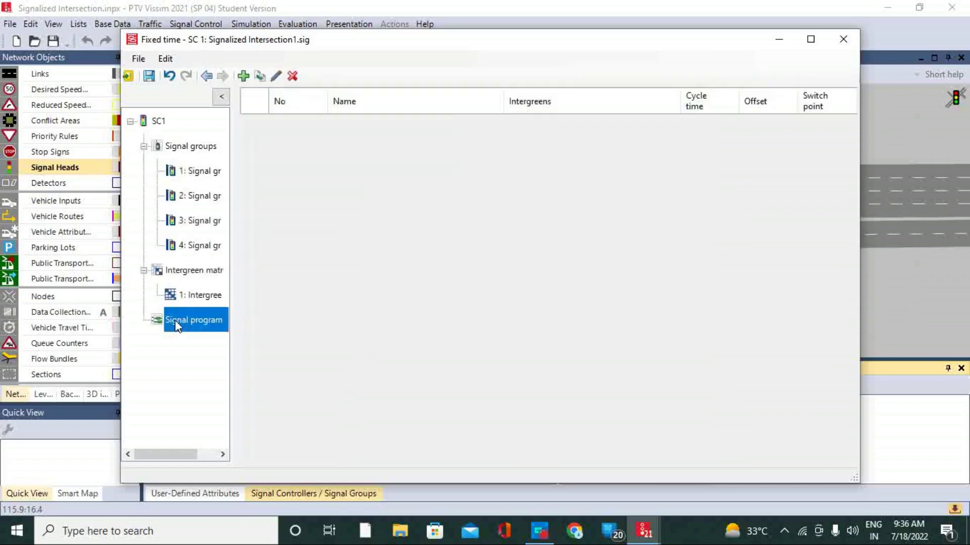
{"action": "left_click", "coordinate": [243, 76]}
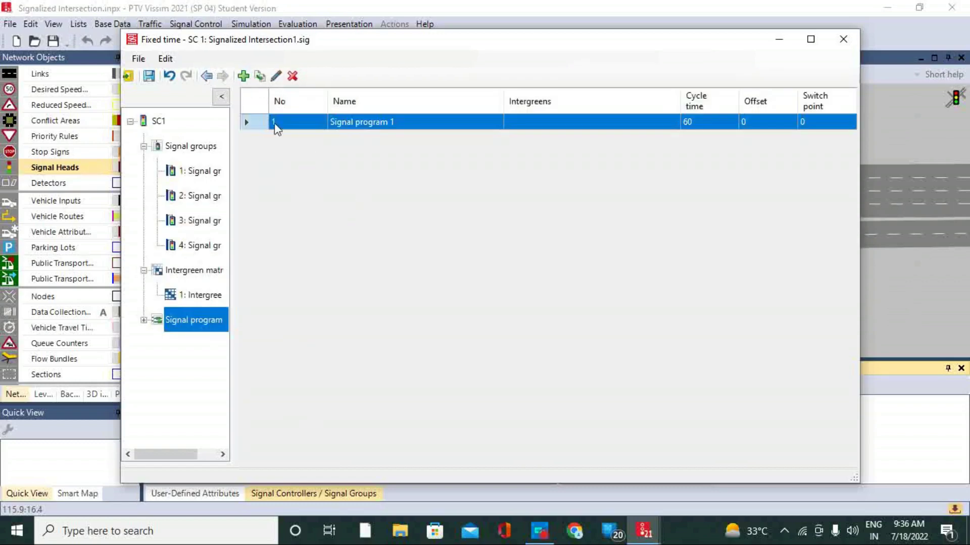
{"action": "left_click", "coordinate": [143, 320]}
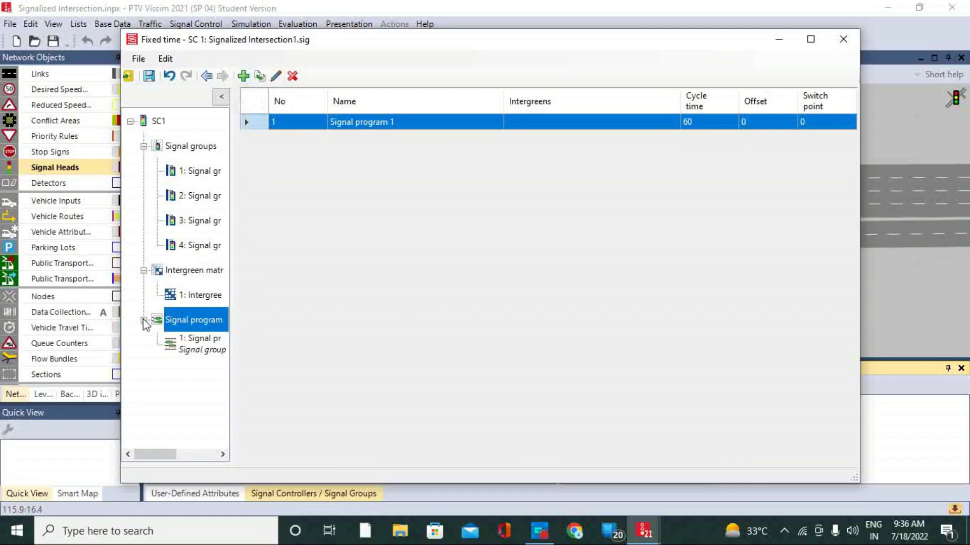
{"action": "left_click", "coordinate": [200, 345]}
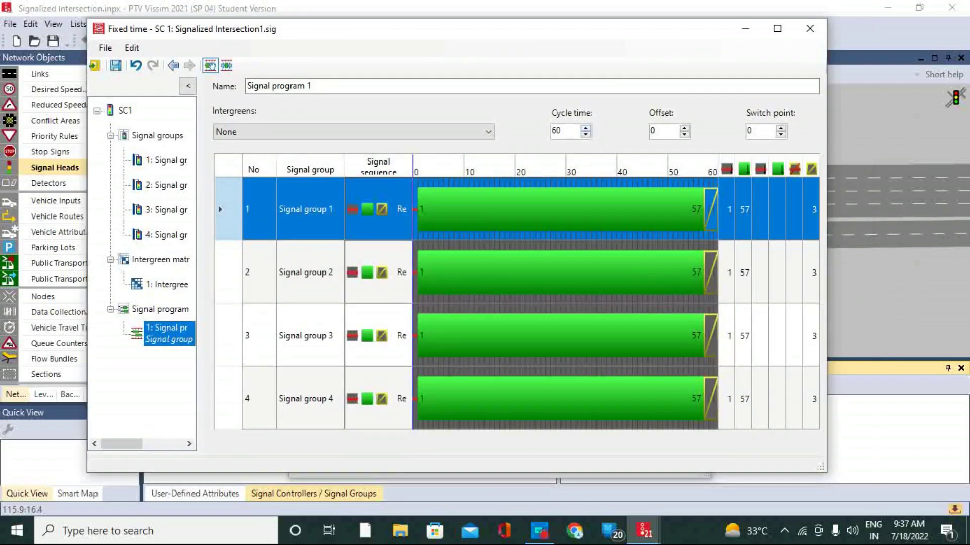
Step: Set the cycle time to 120 s and assign Intergreen matrix 1
{"action": "left_click_drag", "start_coordinate": [550, 131], "coordinate": [577, 143]}
{"action": "type", "text": "12"}
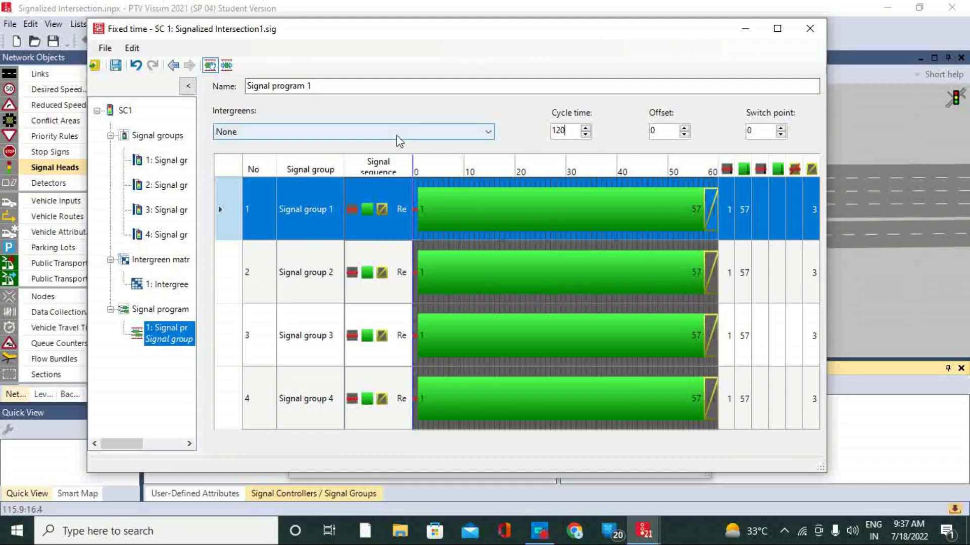
{"action": "left_click", "coordinate": [428, 137]}
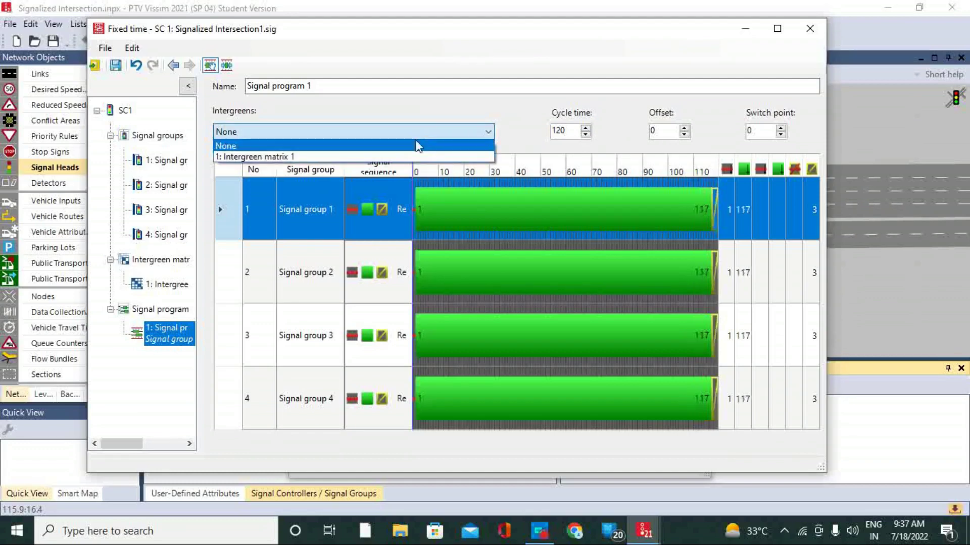
{"action": "left_click", "coordinate": [382, 159]}
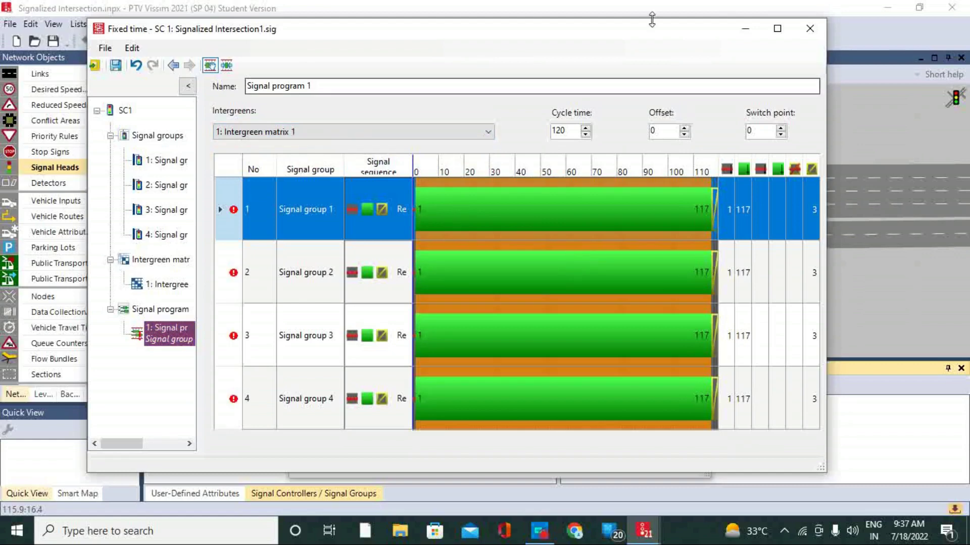
Step: Edit the green windows, ending signal group 1's green at 35 and adjusting group 4's
{"action": "left_click_drag", "start_coordinate": [656, 32], "coordinate": [591, 38]}
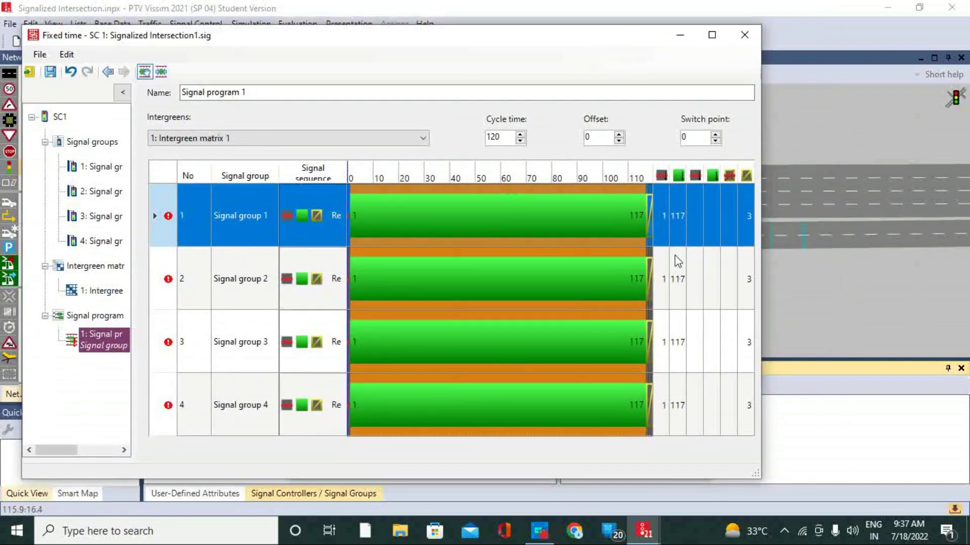
{"action": "left_click", "coordinate": [682, 215]}
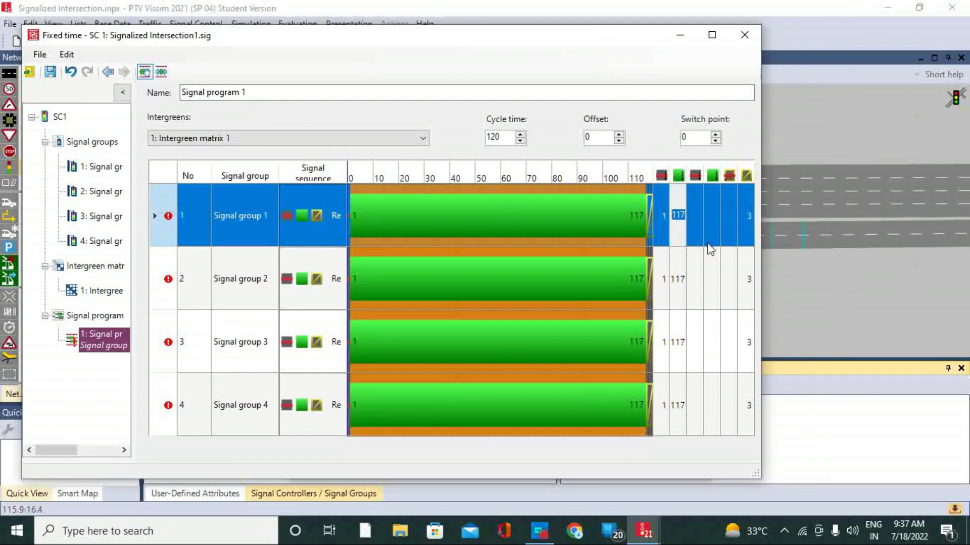
{"action": "type", "text": "35"}
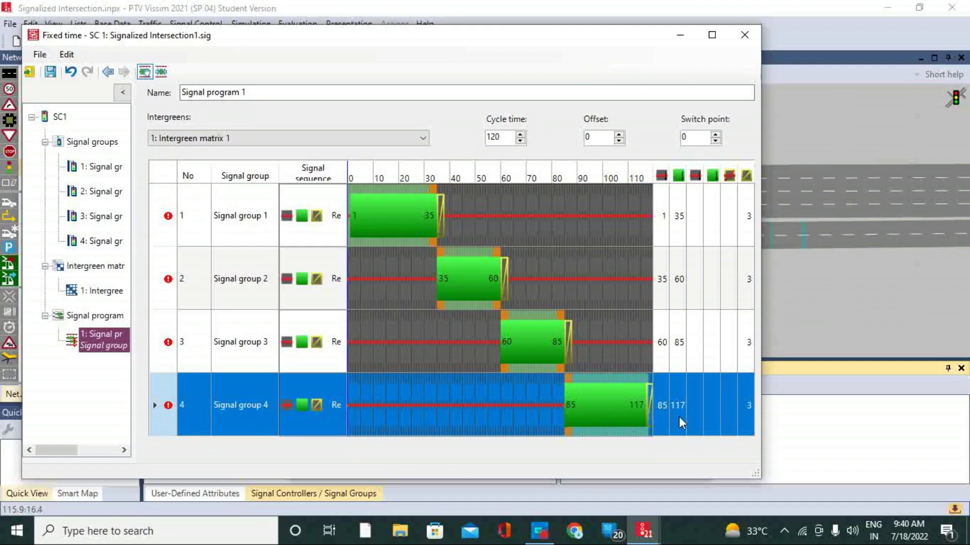
{"action": "left_click", "coordinate": [679, 406]}
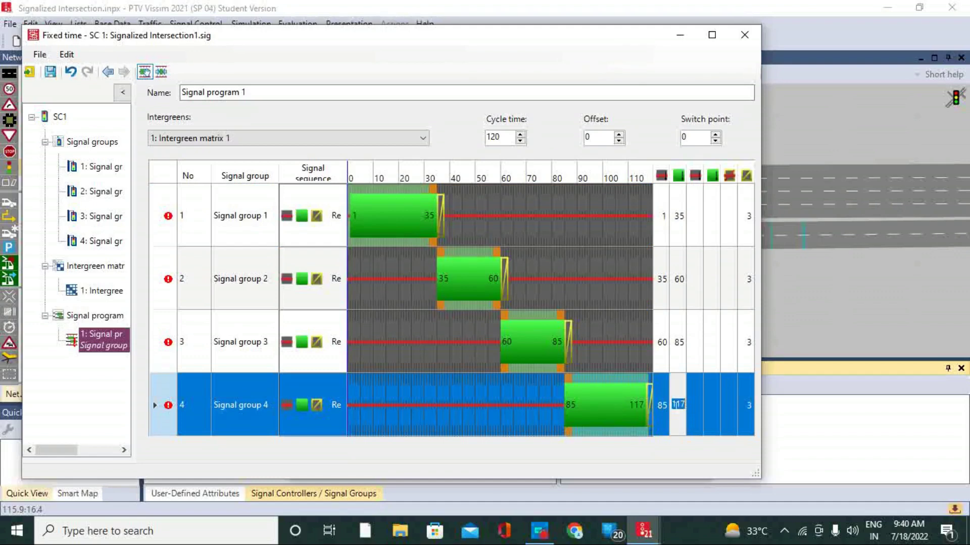
{"action": "left_click", "coordinate": [704, 362]}
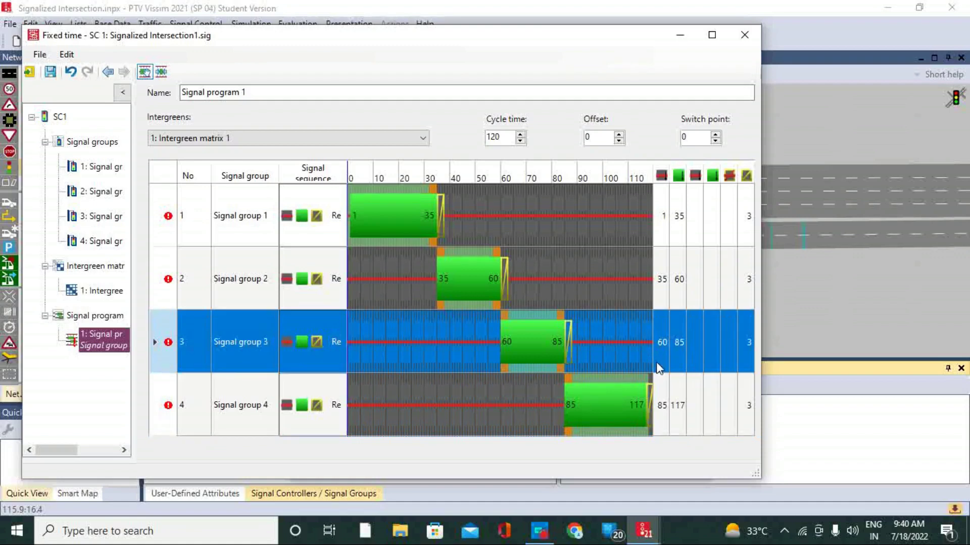
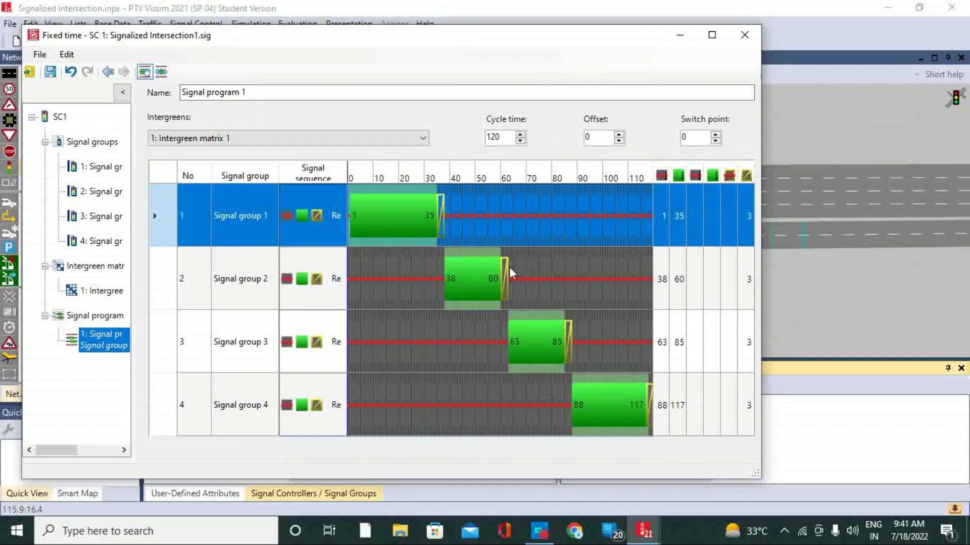
Step: Save the 120-s fixed-time program and confirm controller SG1 with its four signal groups
{"action": "left_click_drag", "start_coordinate": [314, 42], "coordinate": [411, 60]}
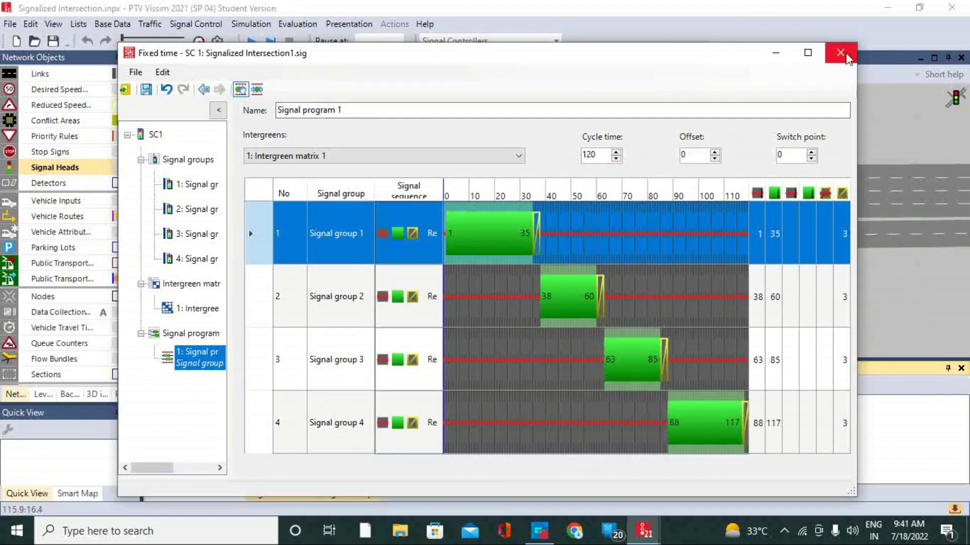
{"action": "left_click", "coordinate": [840, 53]}
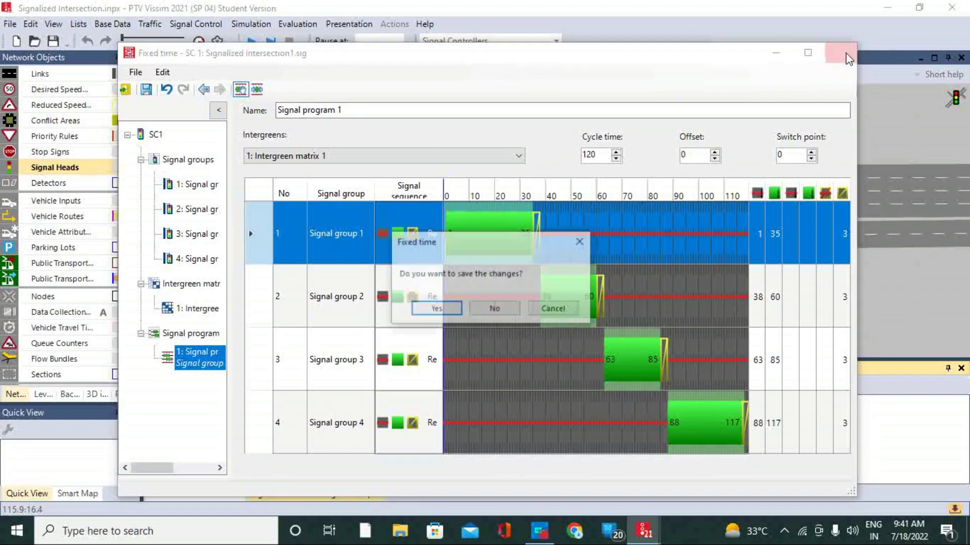
{"action": "left_click", "coordinate": [452, 311]}
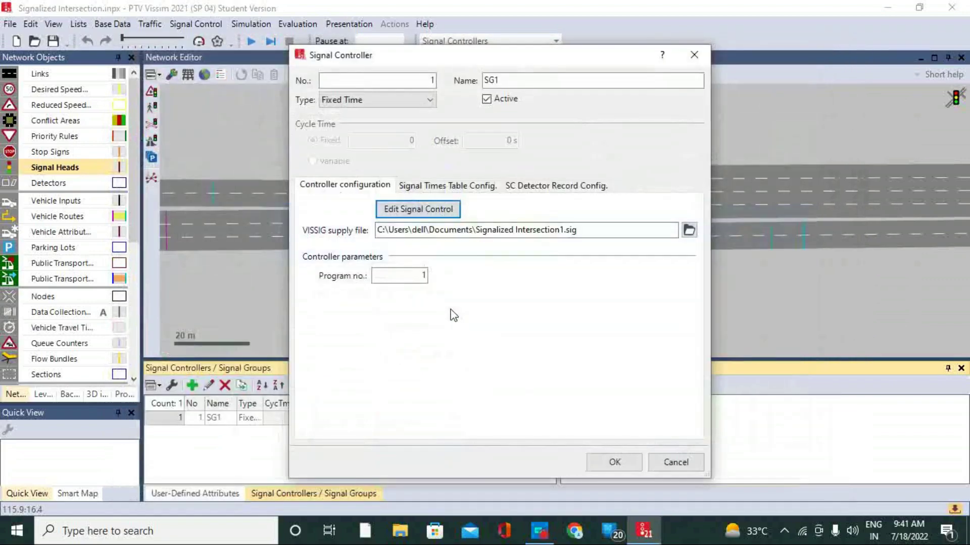
{"action": "left_click", "coordinate": [613, 462]}
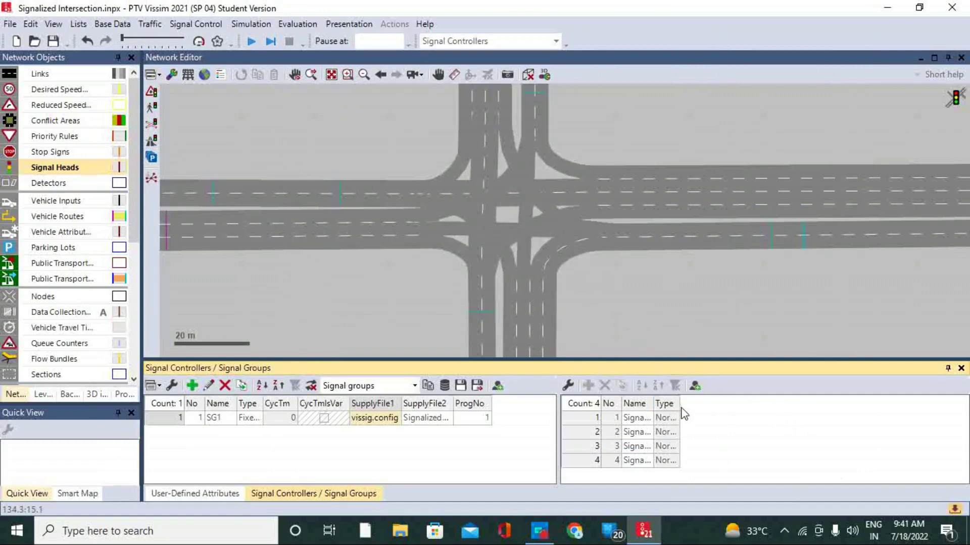
Step: Widen the Type column and place signal head 1 on lane 5-1 under Signal group 1
{"action": "left_click_drag", "start_coordinate": [680, 404], "coordinate": [758, 404]}
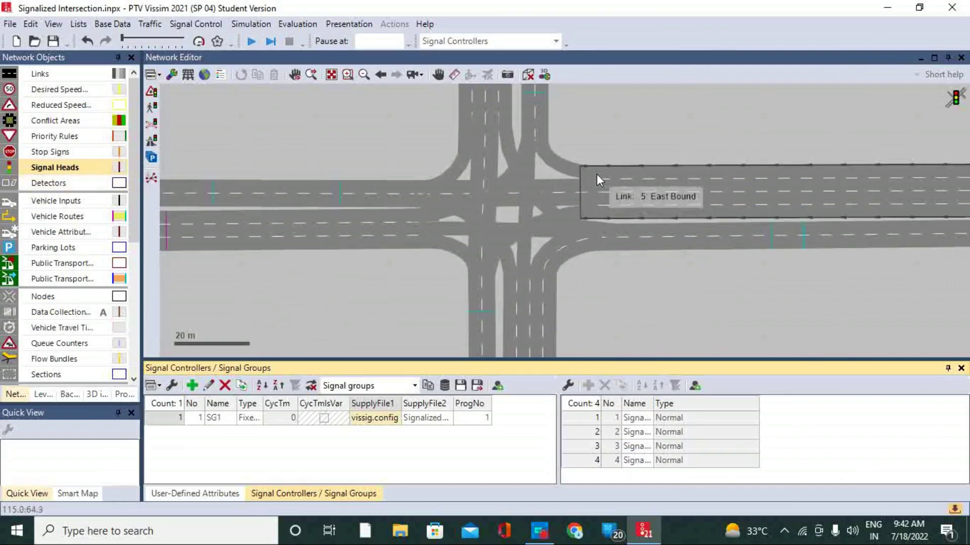
{"action": "left_click", "coordinate": [621, 178]}
{"action": "right_click", "coordinate": [620, 178]}
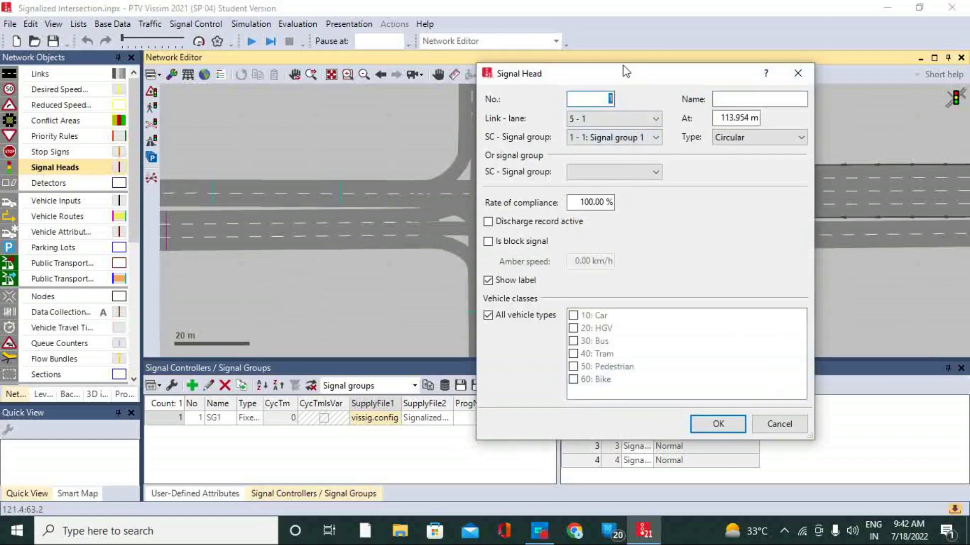
{"action": "left_click_drag", "start_coordinate": [622, 66], "coordinate": [558, 52]}
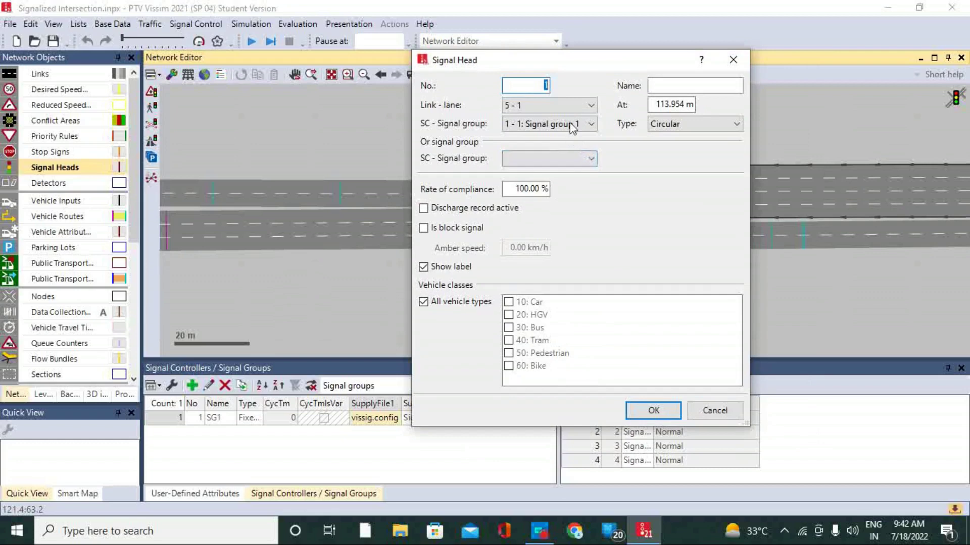
{"action": "left_click_drag", "start_coordinate": [575, 67], "coordinate": [513, 66]}
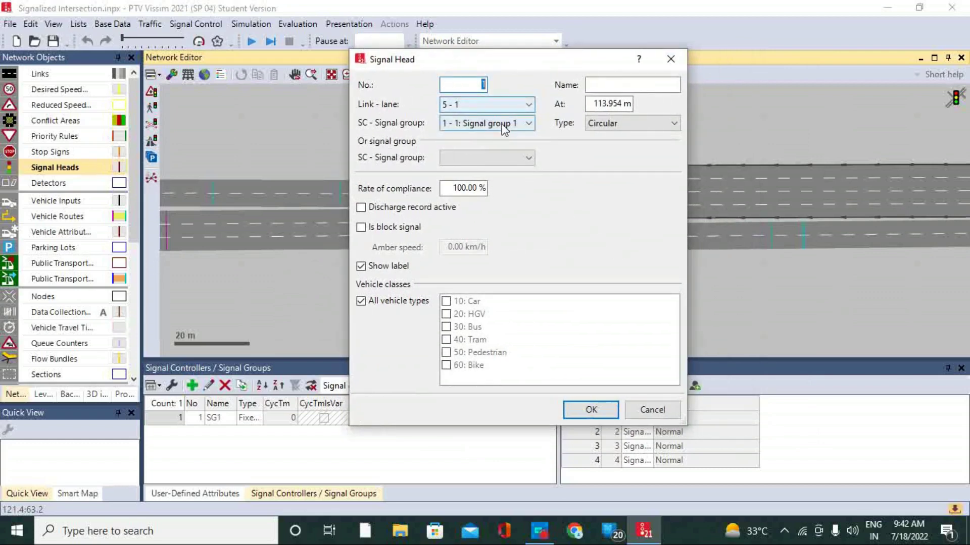
{"action": "left_click", "coordinate": [598, 405]}
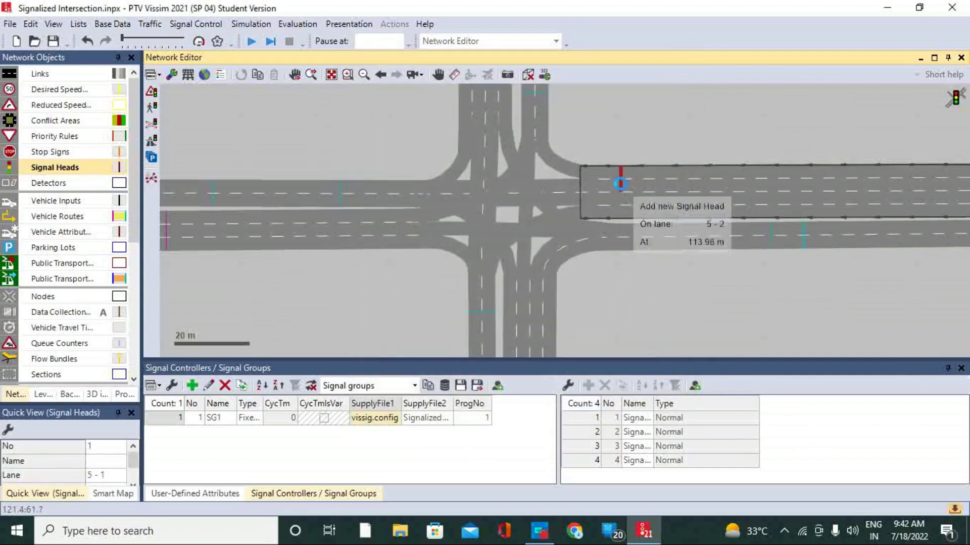
Step: Add signal heads 2, 3 and 4 on lanes 5-2, 5-3 and 5-4, all under Signal group 1
{"action": "right_click", "coordinate": [620, 184]}
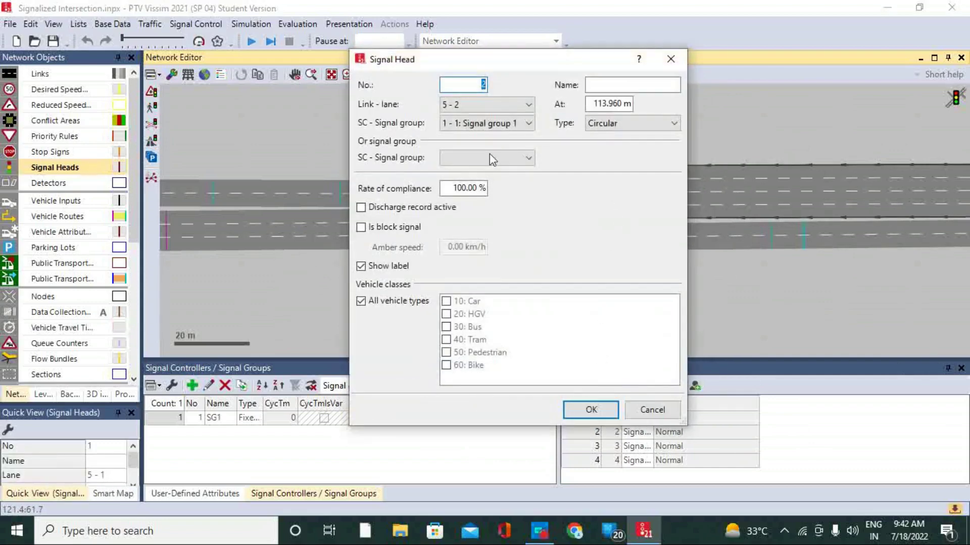
{"action": "left_click", "coordinate": [491, 127]}
{"action": "left_click", "coordinate": [493, 128]}
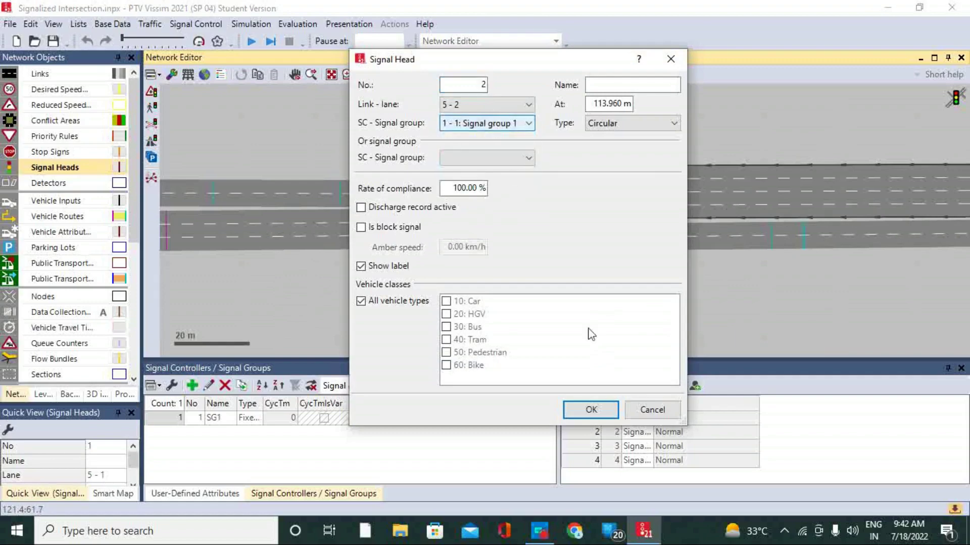
{"action": "left_click", "coordinate": [591, 410]}
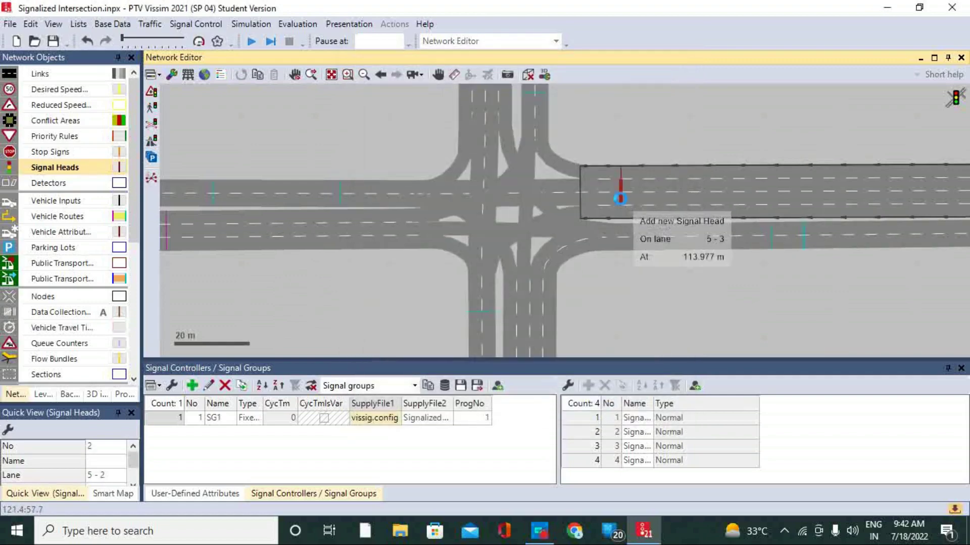
{"action": "right_click", "coordinate": [575, 216]}
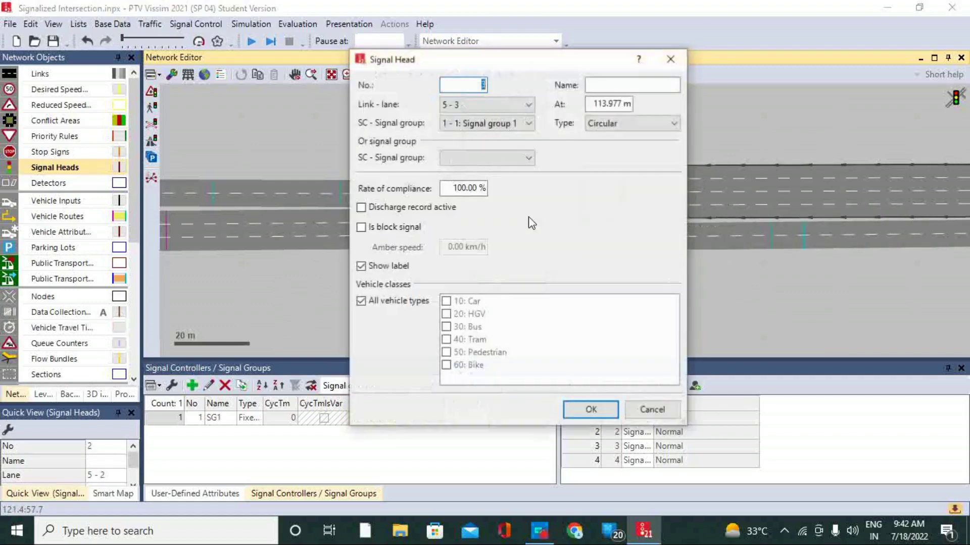
{"action": "left_click", "coordinate": [591, 409]}
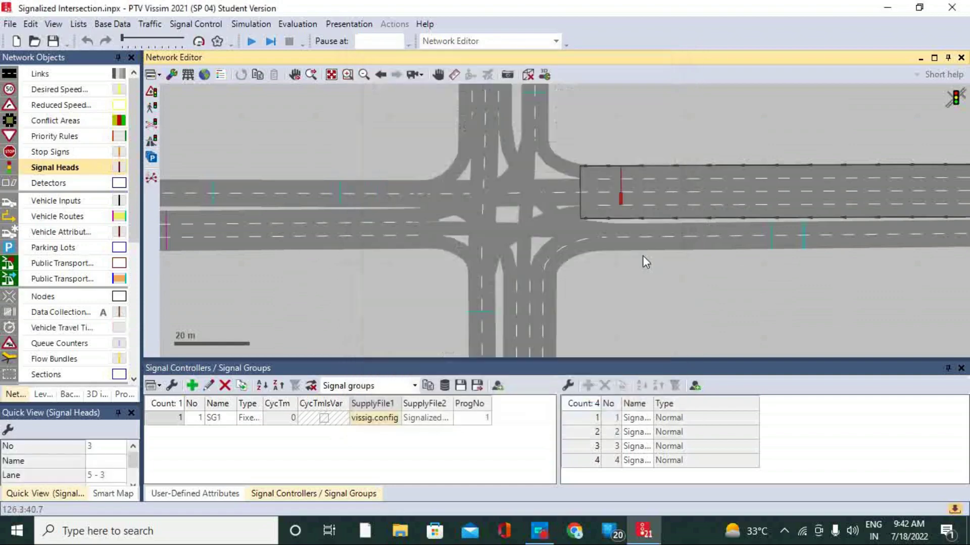
{"action": "right_click", "coordinate": [620, 211]}
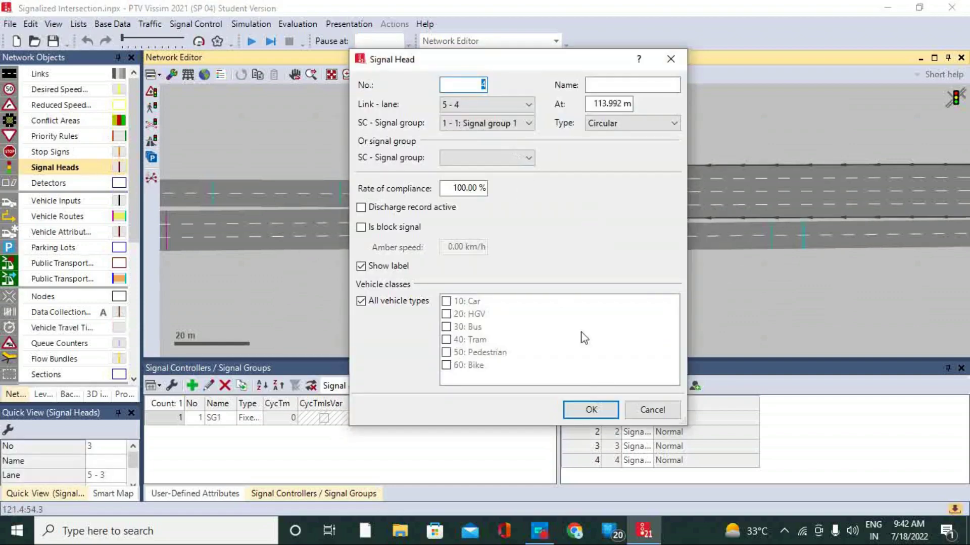
{"action": "left_click", "coordinate": [591, 410]}
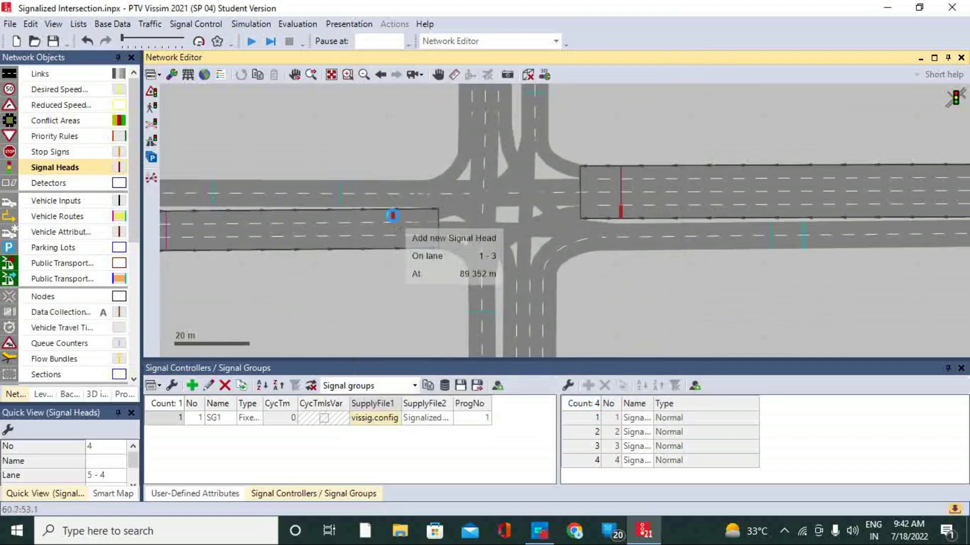
Step: Add signal heads 5, 6 and 7 on lanes 1-3, 1-2 and 1-1, each set to Signal group 2
{"action": "right_click", "coordinate": [393, 216]}
{"action": "left_click", "coordinate": [485, 123]}
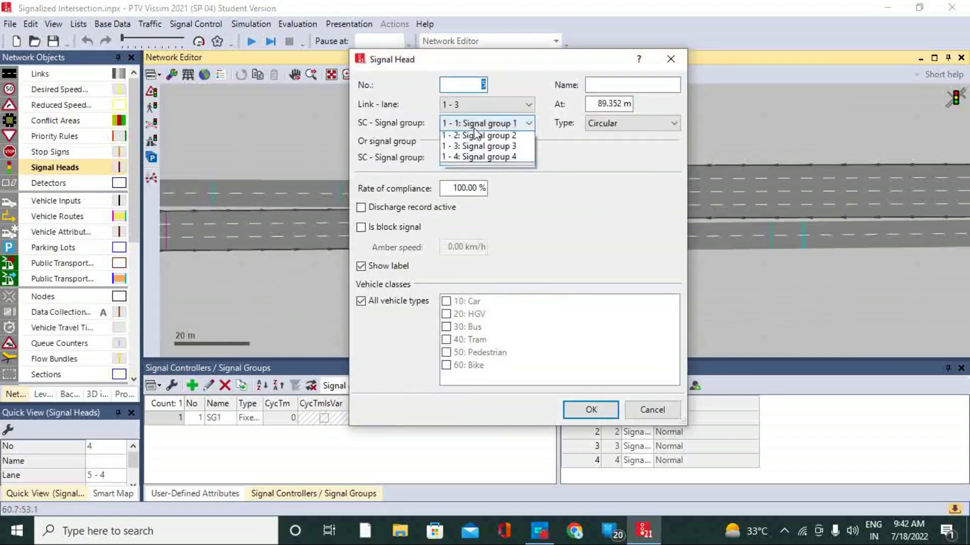
{"action": "left_click", "coordinate": [477, 143]}
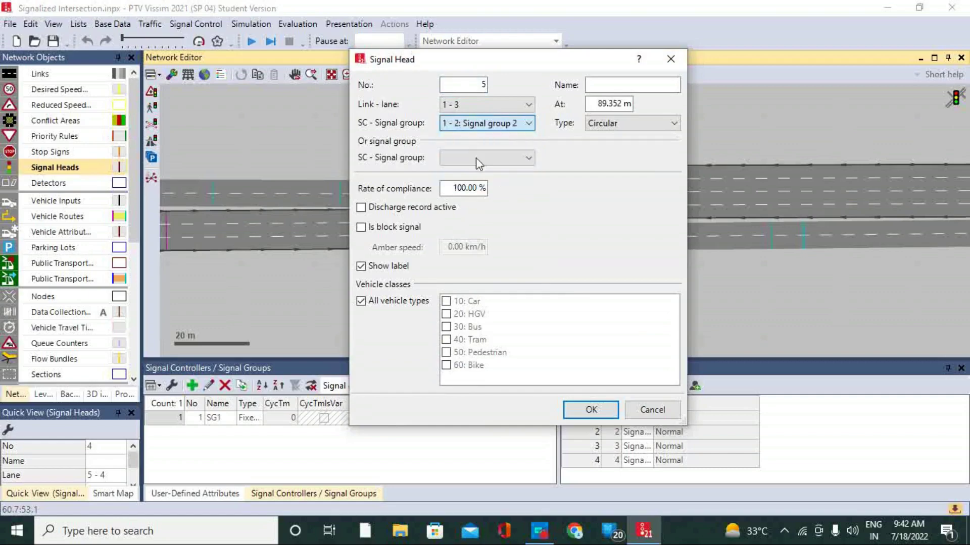
{"action": "left_click", "coordinate": [591, 410]}
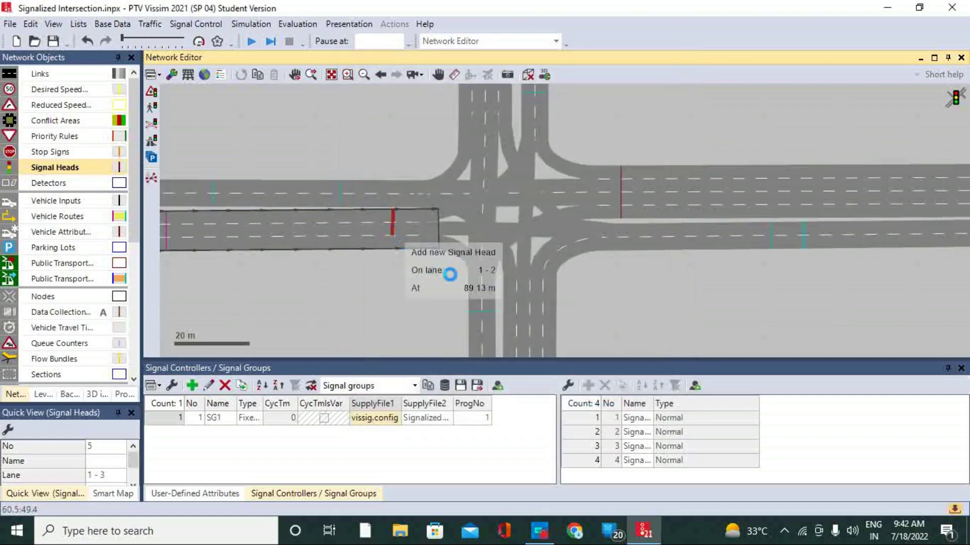
{"action": "right_click", "coordinate": [450, 275]}
{"action": "left_click", "coordinate": [500, 126]}
{"action": "left_click", "coordinate": [500, 144]}
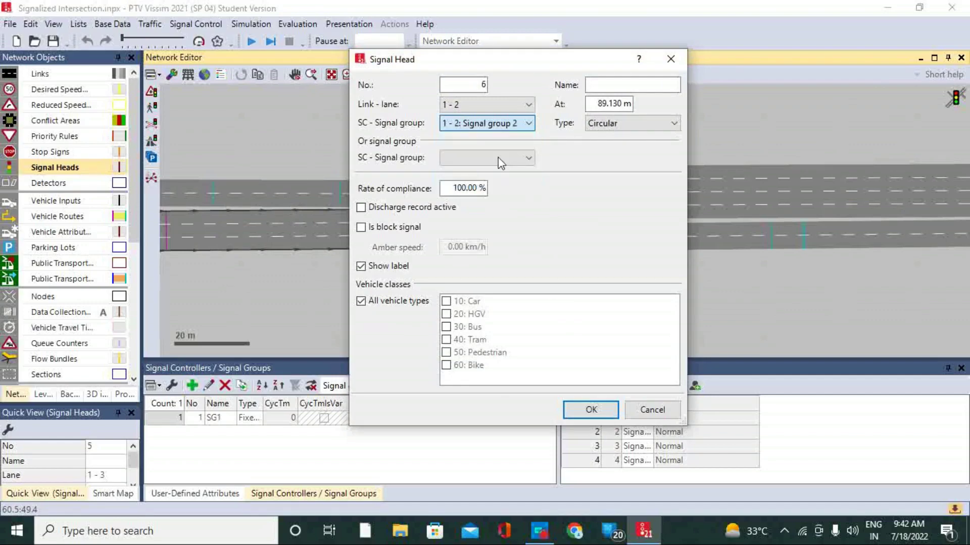
{"action": "key", "text": "Return"}
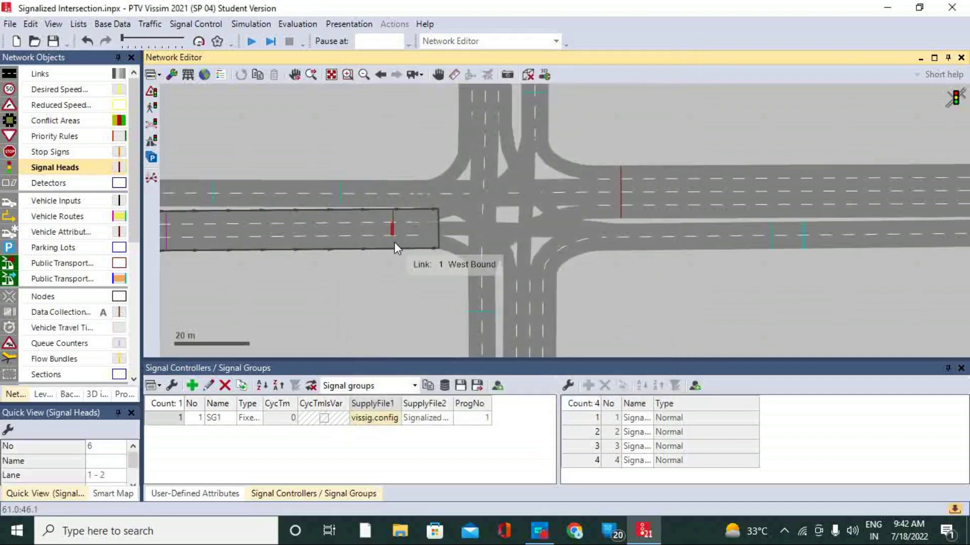
{"action": "right_click", "coordinate": [418, 243]}
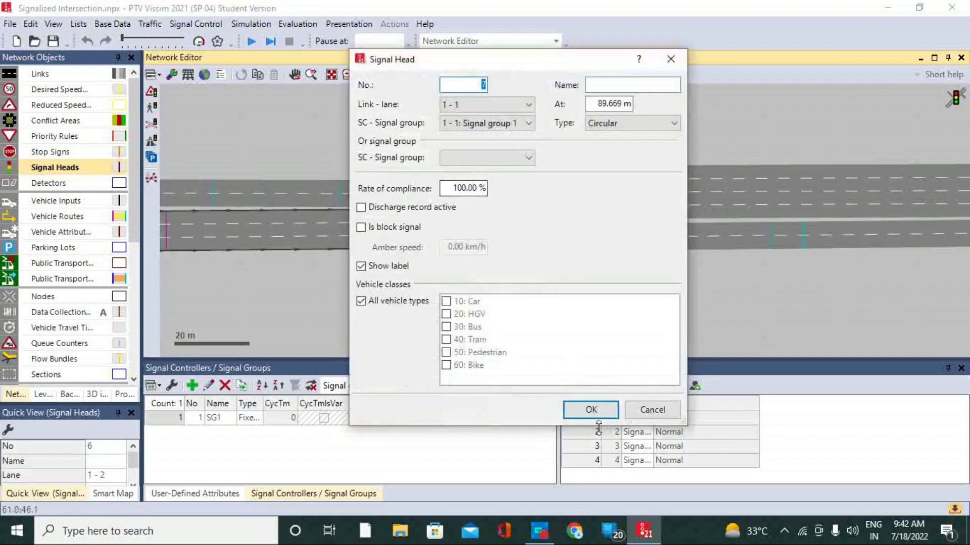
{"action": "left_click", "coordinate": [500, 124]}
{"action": "left_click", "coordinate": [502, 156]}
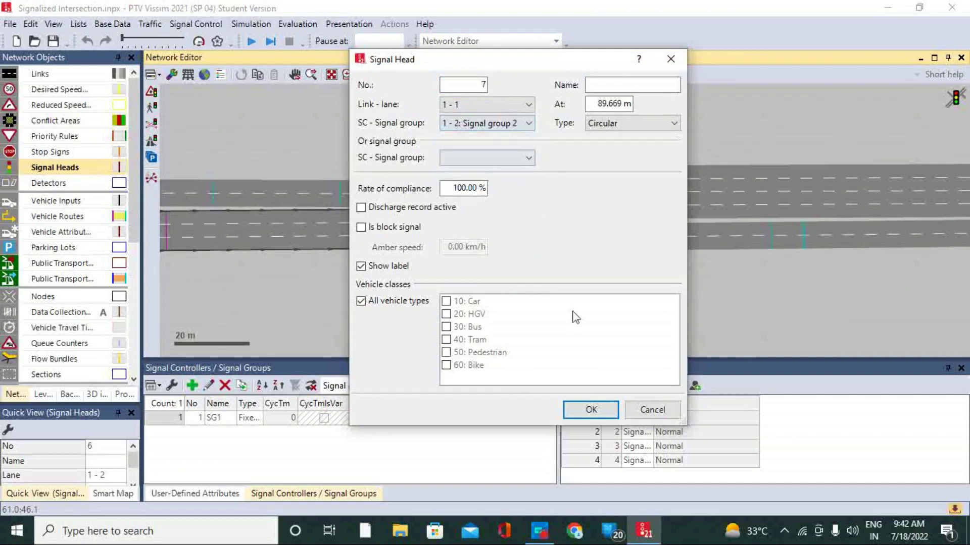
{"action": "left_click", "coordinate": [591, 411]}
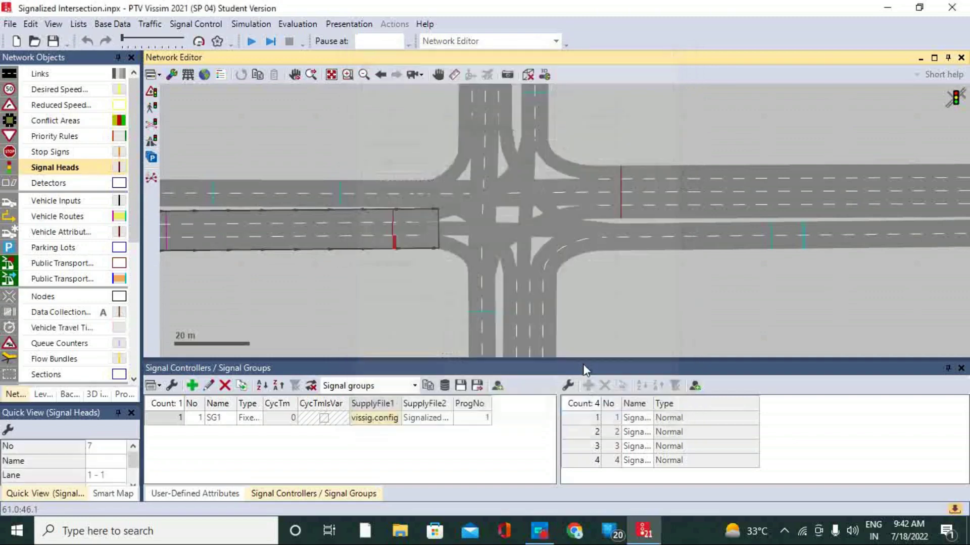
Step: Add signal heads 8 and 9 on lanes 7-1 and 7-2, both set to Signal group 3
{"action": "right_click", "coordinate": [545, 299]}
{"action": "left_click", "coordinate": [505, 124]}
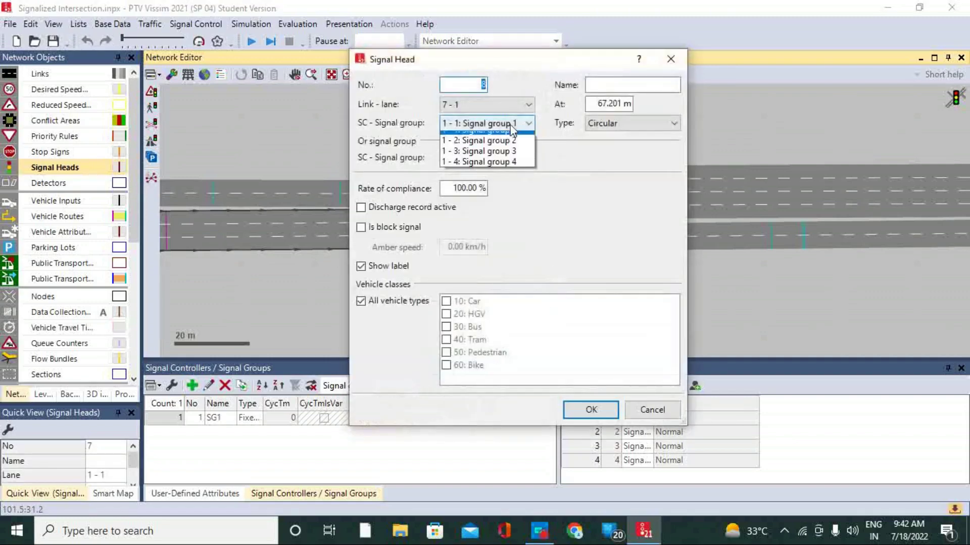
{"action": "left_click", "coordinate": [509, 168]}
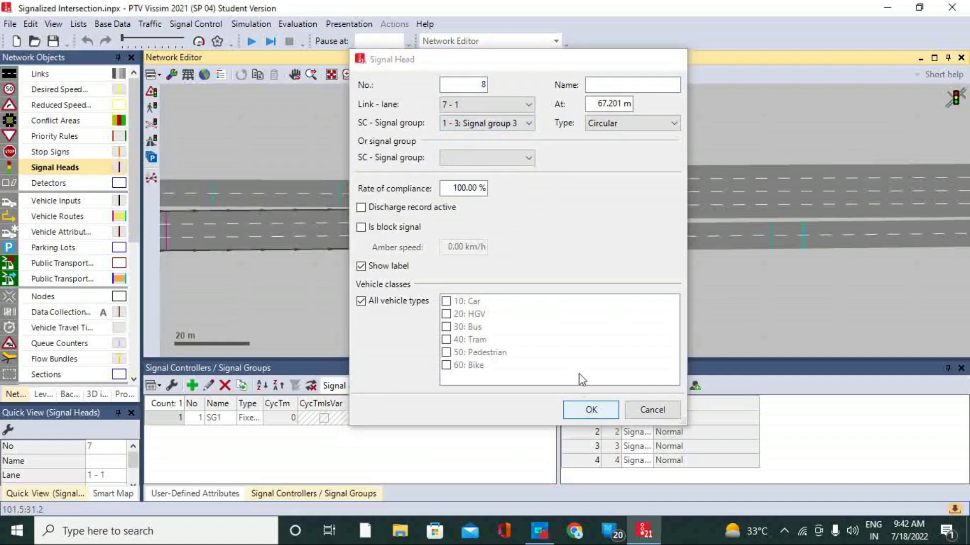
{"action": "left_click", "coordinate": [589, 410]}
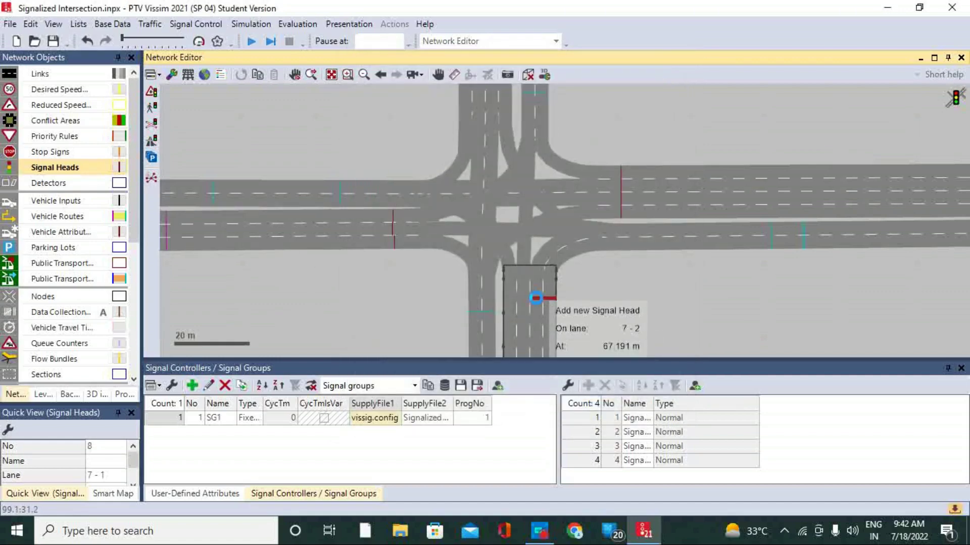
{"action": "right_click", "coordinate": [536, 298], "text": "ctrl"}
{"action": "left_click", "coordinate": [504, 127]}
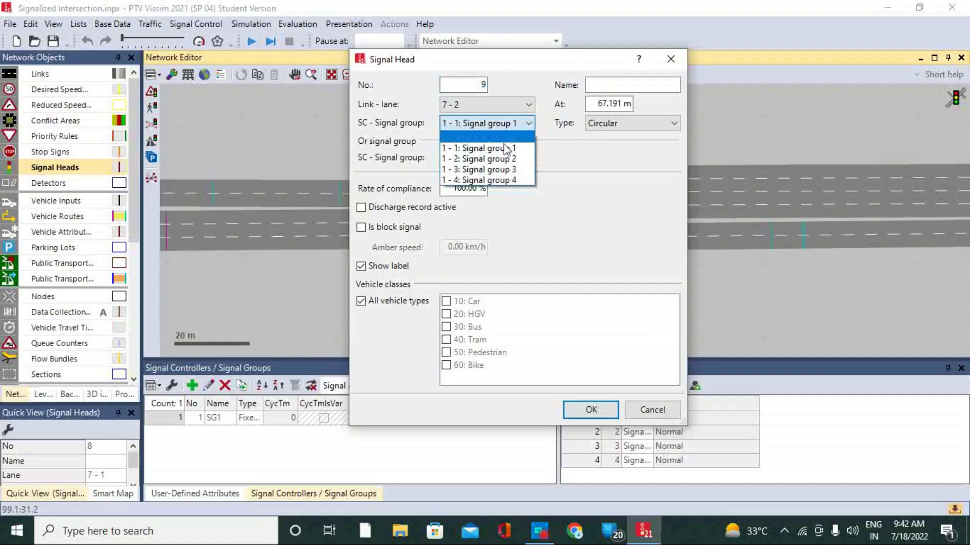
{"action": "left_click", "coordinate": [506, 171]}
{"action": "left_click", "coordinate": [586, 410]}
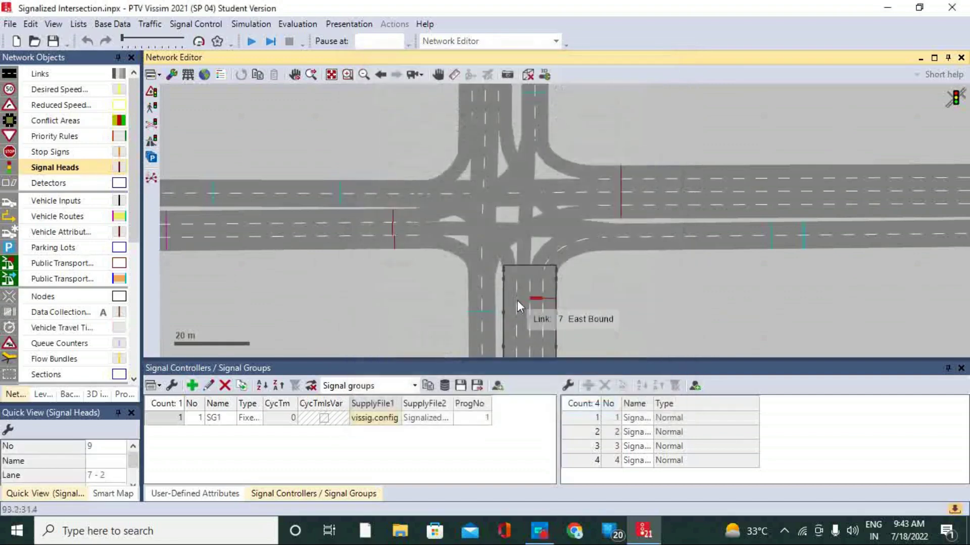
Step: Add signal heads 10 and 11 on lanes 7-3 and 7-4, both set to Signal group 3
{"action": "right_click", "coordinate": [516, 293], "text": "ctrl"}
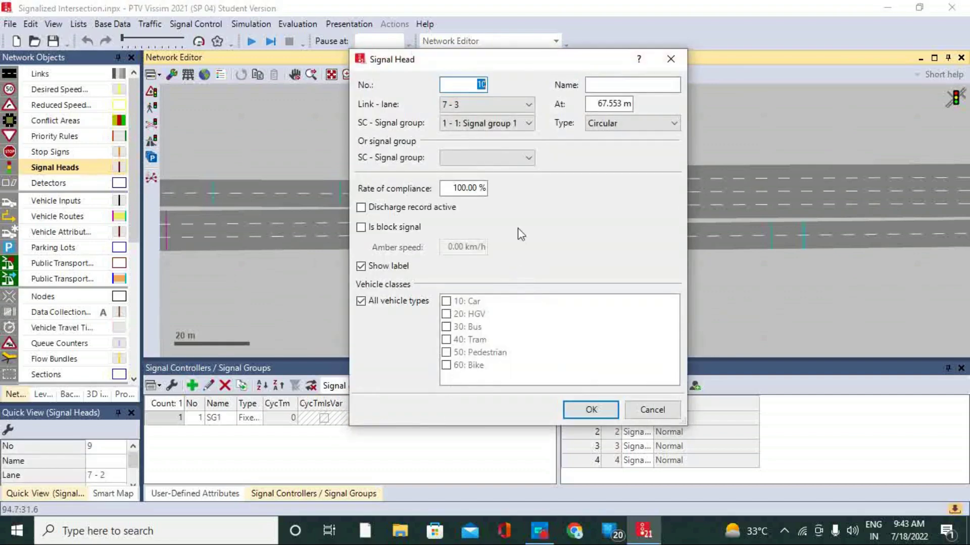
{"action": "left_click", "coordinate": [513, 126]}
{"action": "left_click", "coordinate": [505, 164]}
{"action": "key", "text": "Return"}
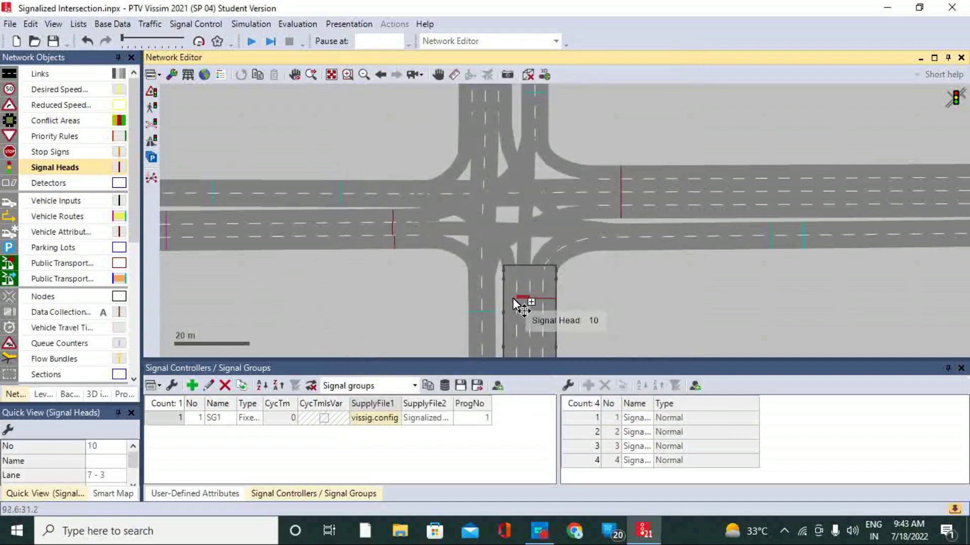
{"action": "right_click", "coordinate": [503, 270], "text": "ctrl"}
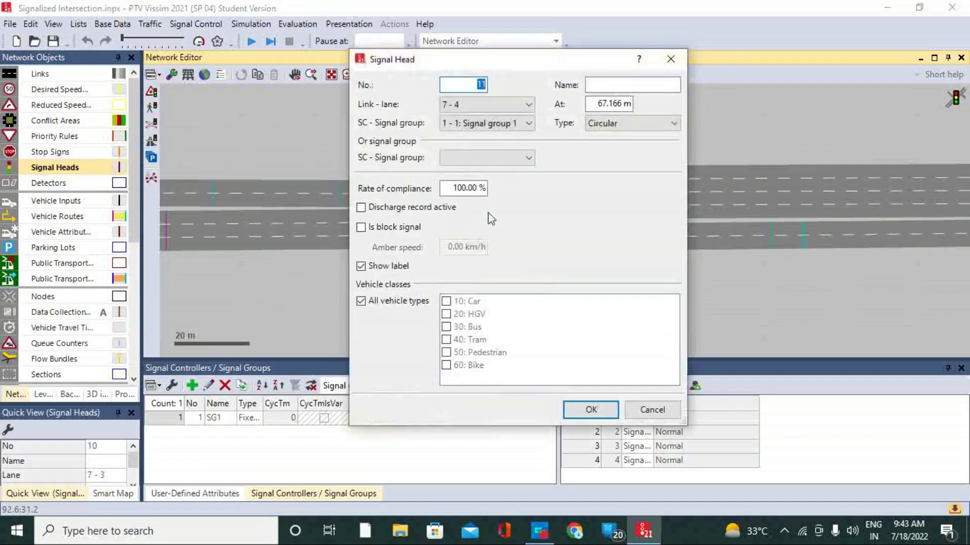
{"action": "left_click", "coordinate": [488, 126]}
{"action": "left_click", "coordinate": [477, 160]}
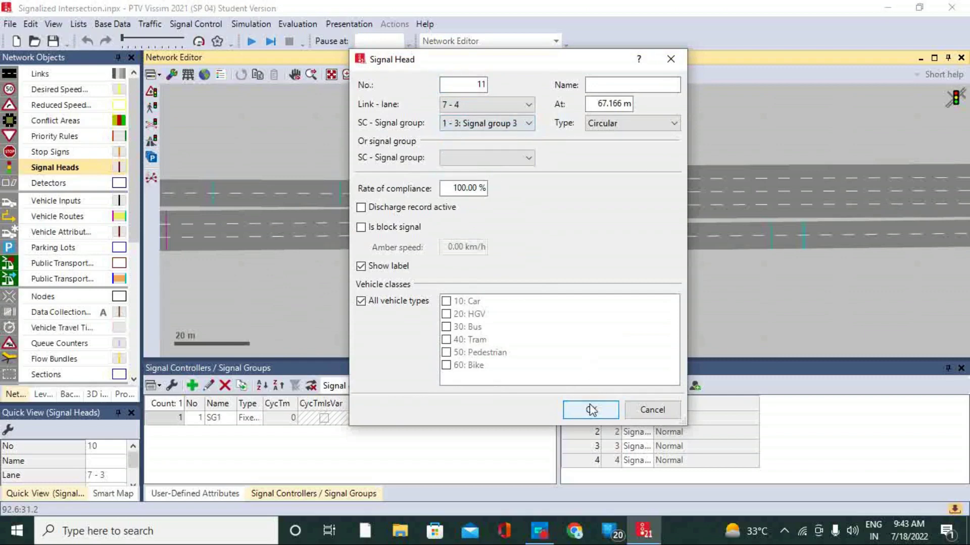
{"action": "left_click", "coordinate": [589, 410]}
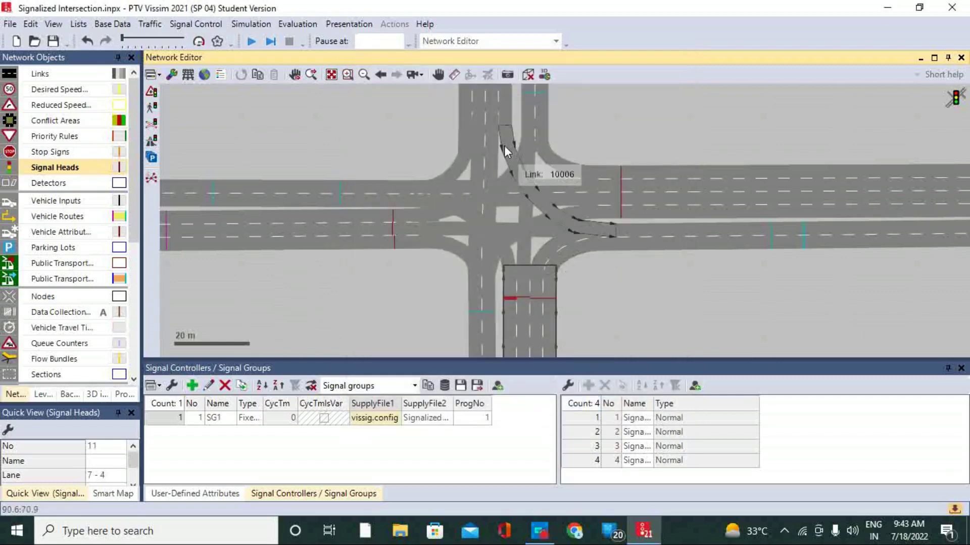
Step: Add signal heads 12 and 13 on North Bound lanes 3-1 and 3-2 under Signal group 4
{"action": "right_click", "coordinate": [462, 102], "text": "ctrl"}
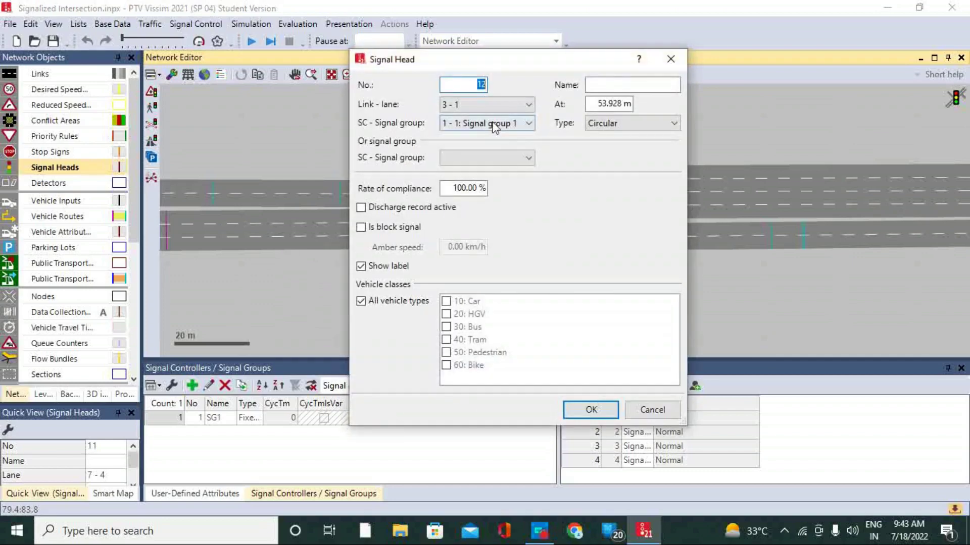
{"action": "left_click", "coordinate": [494, 126]}
{"action": "left_click", "coordinate": [480, 170]}
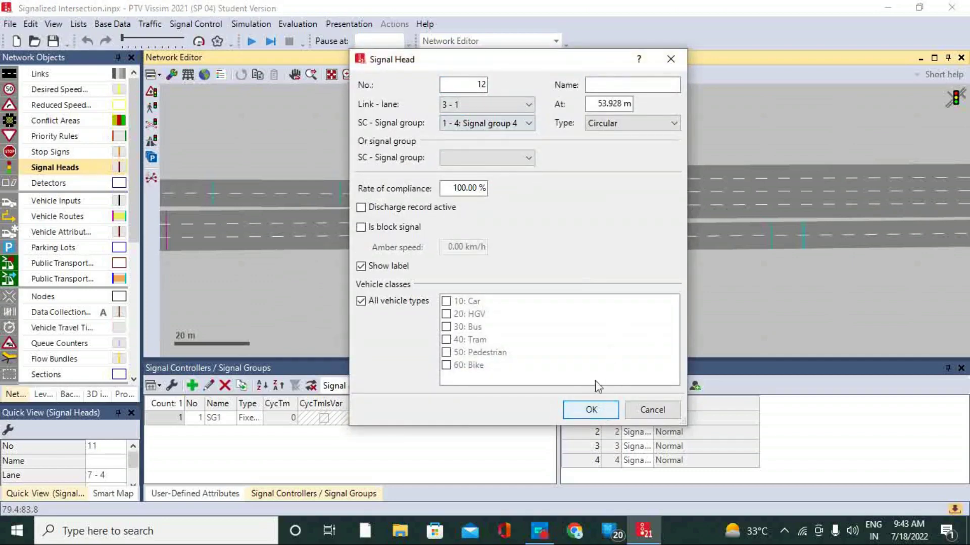
{"action": "left_click", "coordinate": [591, 410]}
{"action": "right_click", "coordinate": [488, 101], "text": "ctrl"}
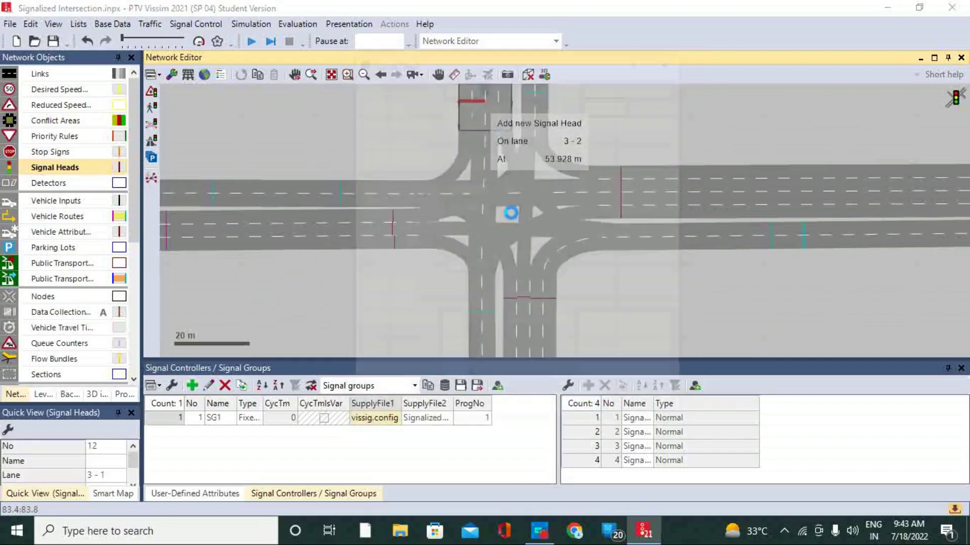
{"action": "left_click", "coordinate": [496, 125]}
{"action": "left_click", "coordinate": [500, 178]}
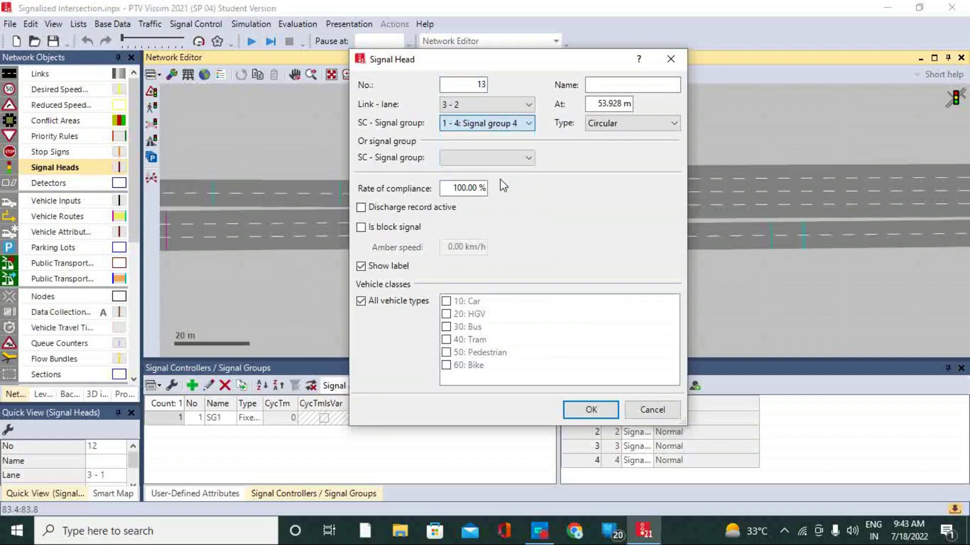
{"action": "key", "text": "Return"}
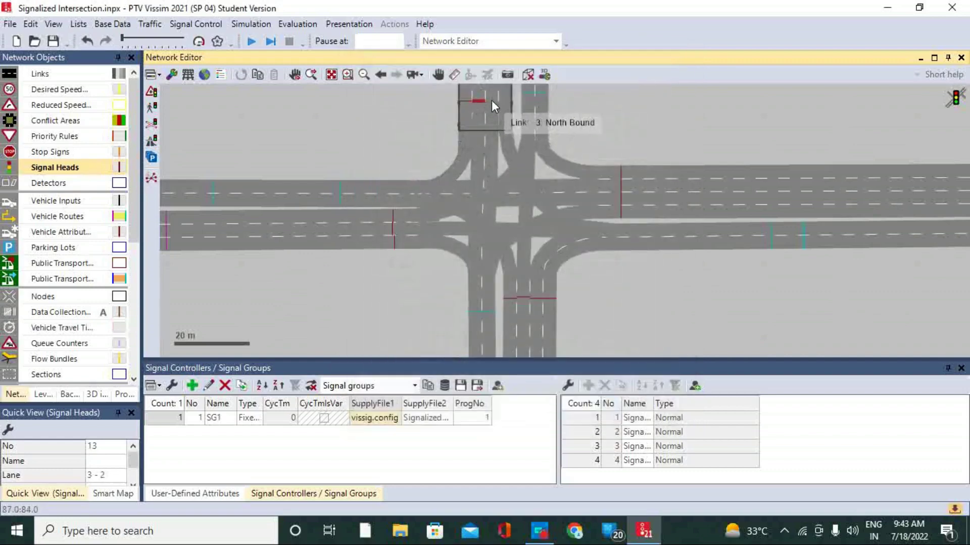
Step: Add signal heads 14 and 15 on lanes 3-3 and 3-4, both set to Signal group 4
{"action": "left_click", "coordinate": [576, 226]}
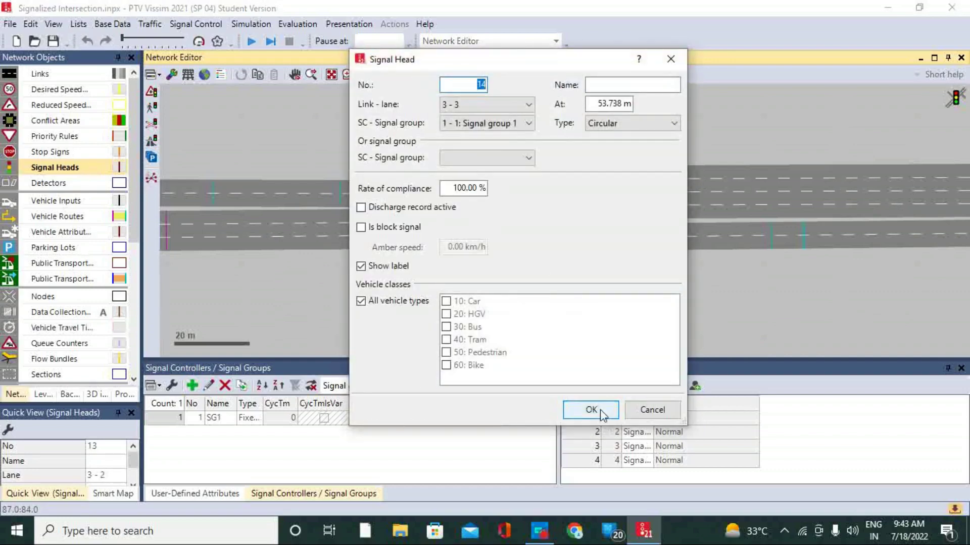
{"action": "left_click", "coordinate": [505, 123]}
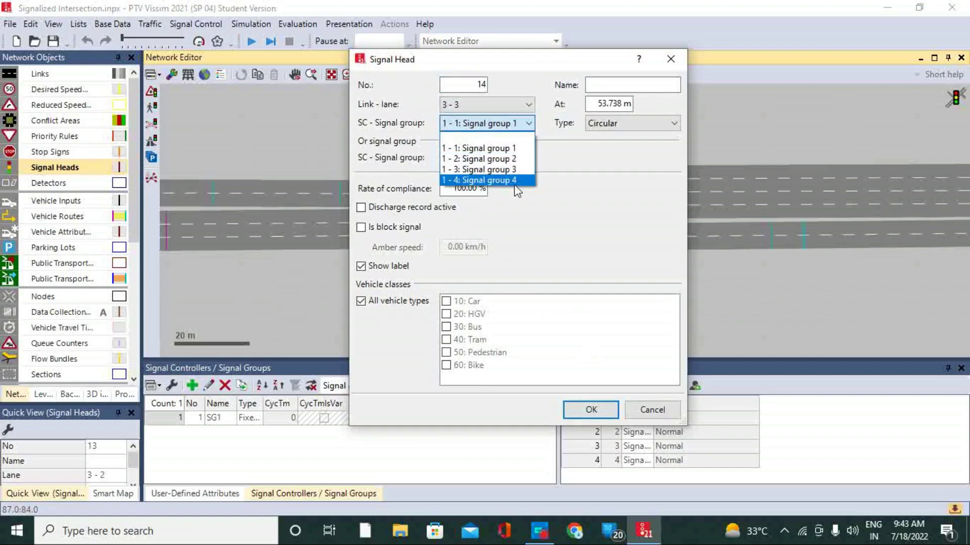
{"action": "left_click", "coordinate": [513, 174]}
{"action": "left_click", "coordinate": [519, 124]}
{"action": "left_click", "coordinate": [515, 184]}
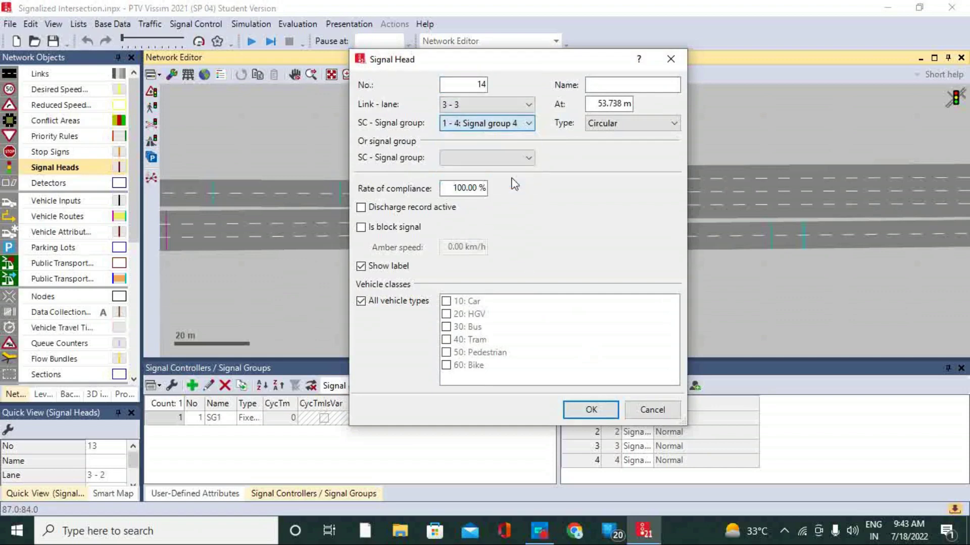
{"action": "left_click", "coordinate": [595, 415]}
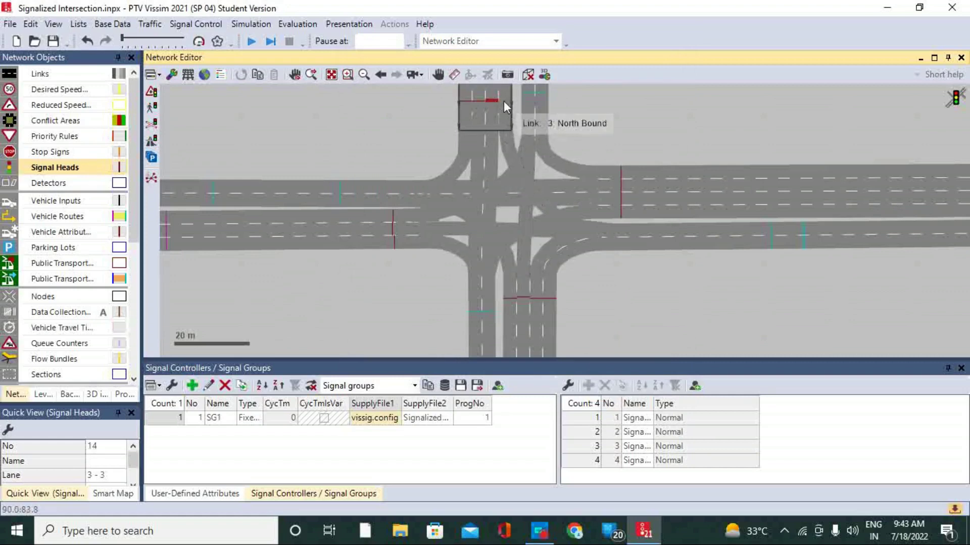
{"action": "right_click", "coordinate": [549, 192], "text": "ctrl"}
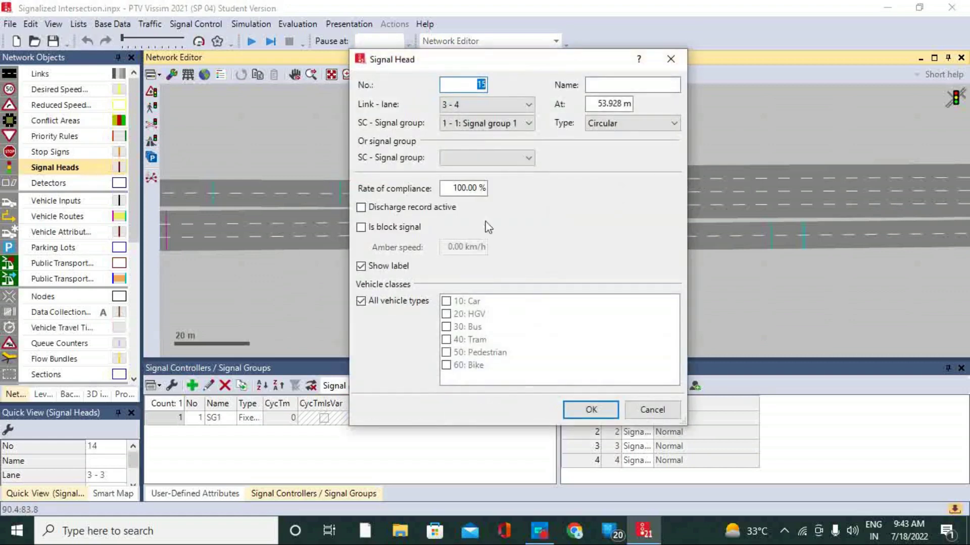
{"action": "left_click", "coordinate": [486, 127]}
{"action": "left_click", "coordinate": [515, 183]}
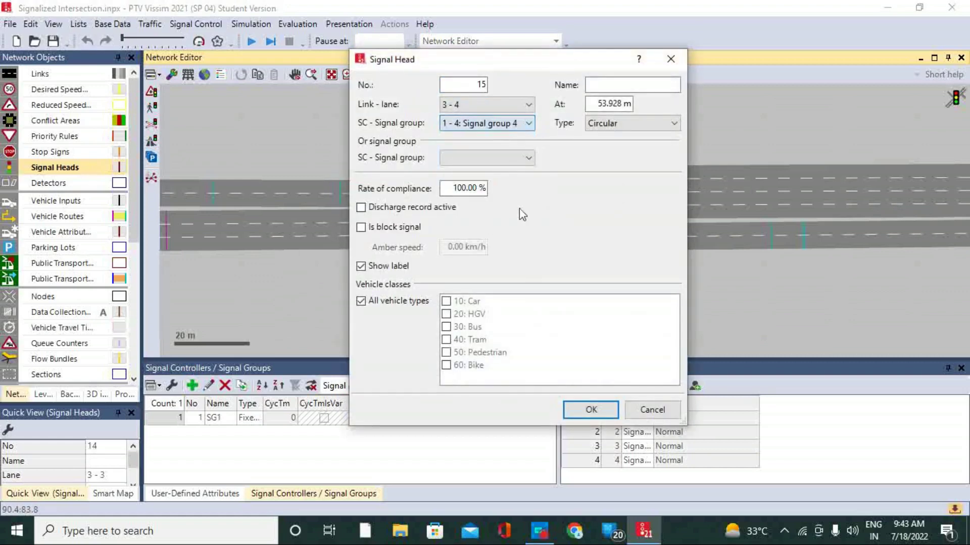
{"action": "left_click", "coordinate": [592, 411]}
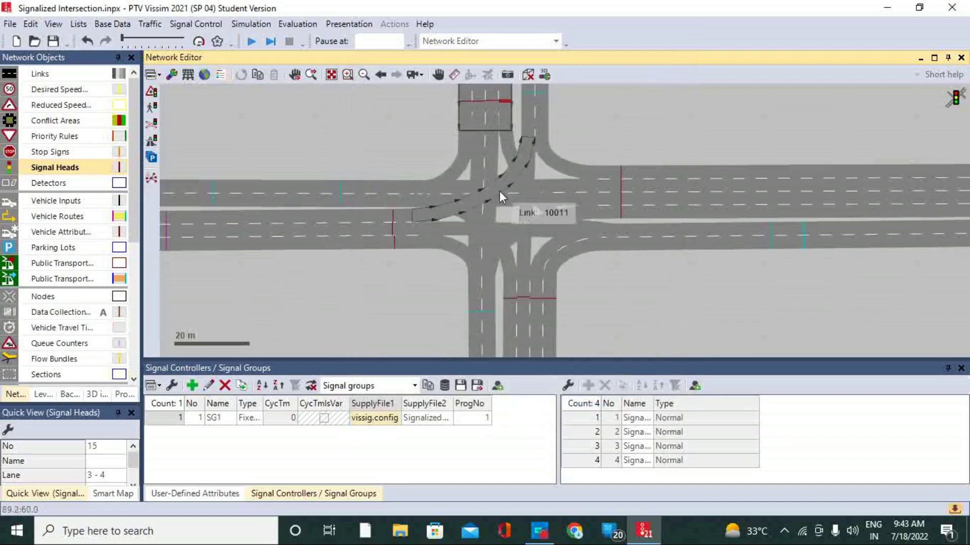
Step: Shift signal head 6 along its West Bound lane to line it up
{"action": "left_click", "coordinate": [642, 129]}
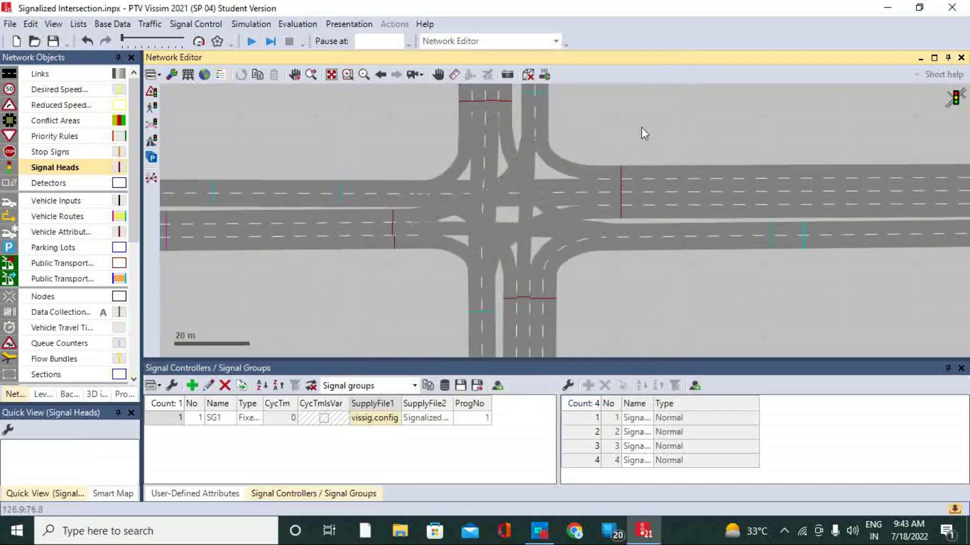
{"action": "left_click", "coordinate": [393, 230]}
{"action": "scroll", "coordinate": [393, 237], "scroll_direction": "up", "scroll_amount": 4}
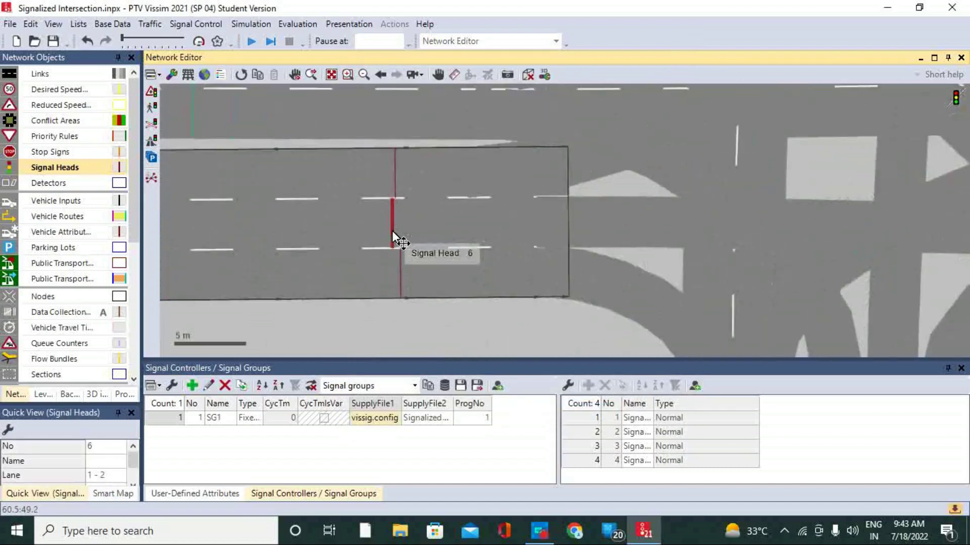
{"action": "left_click_drag", "start_coordinate": [395, 231], "coordinate": [403, 191]}
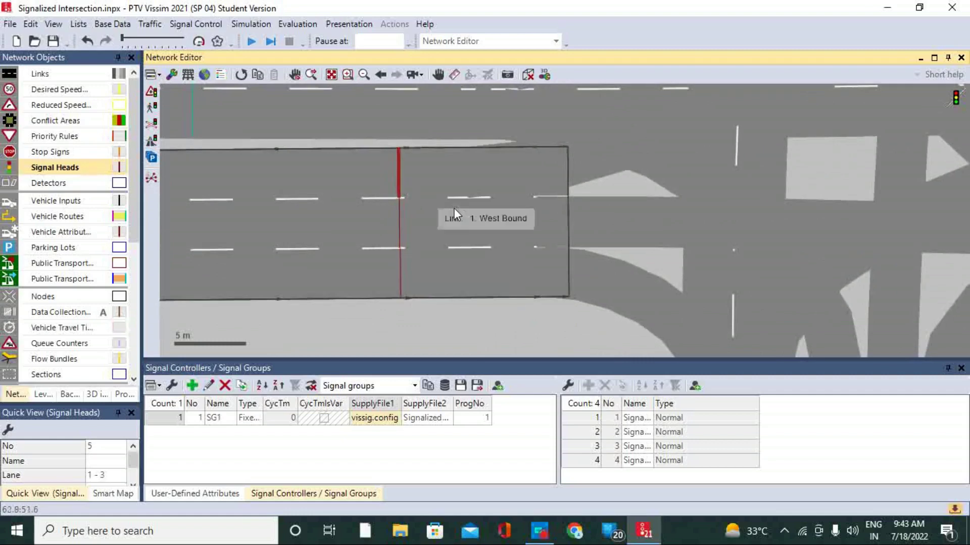
Step: Nudge signal head 10 slightly along its lane on link 7
{"action": "scroll", "coordinate": [450, 200], "scroll_direction": "down", "scroll_amount": 2}
{"action": "scroll", "coordinate": [573, 277], "scroll_direction": "up", "scroll_amount": 2}
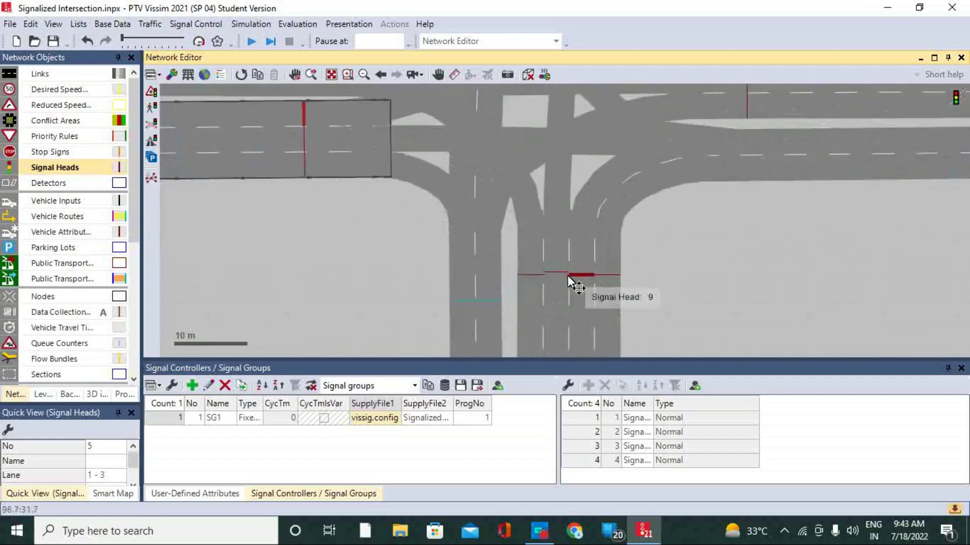
{"action": "scroll", "coordinate": [563, 273], "scroll_direction": "up", "scroll_amount": 1}
{"action": "left_click_drag", "start_coordinate": [560, 266], "coordinate": [560, 270]}
{"action": "scroll", "coordinate": [584, 217], "scroll_direction": "down", "scroll_amount": 5}
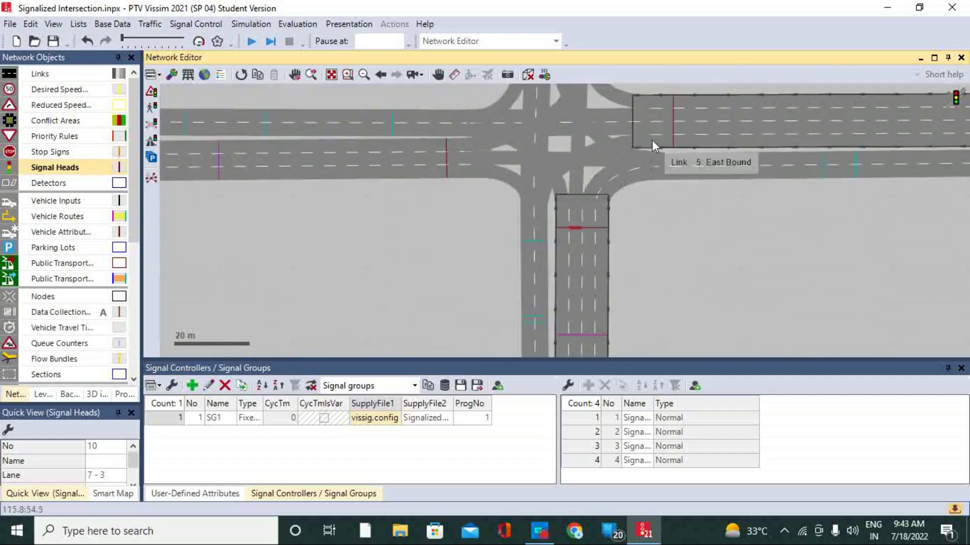
{"action": "scroll", "coordinate": [632, 197], "scroll_direction": "down", "scroll_amount": 1}
{"action": "scroll", "coordinate": [600, 124], "scroll_direction": "up", "scroll_amount": 2}
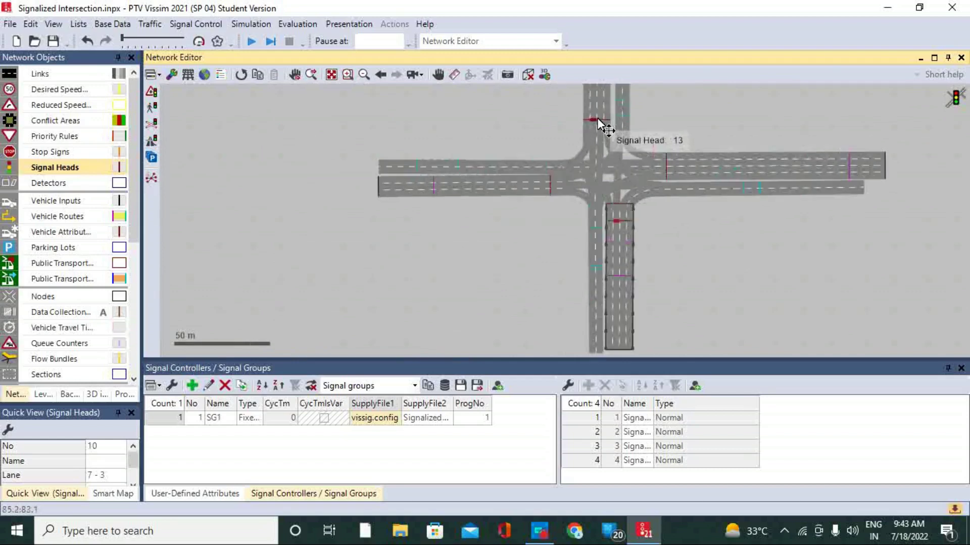
{"action": "scroll", "coordinate": [600, 123], "scroll_direction": "up", "scroll_amount": 3}
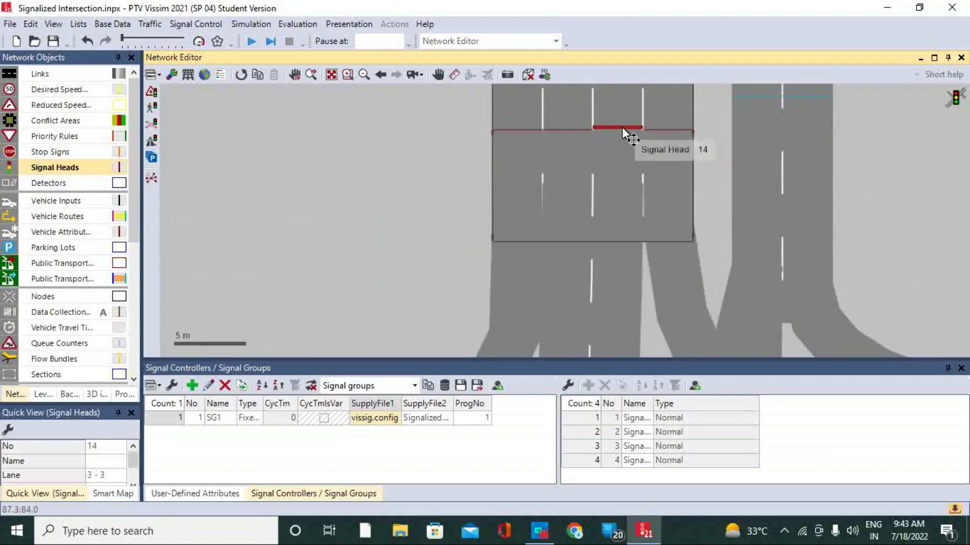
Step: Check signal head 14's position, then zoom back out to the full intersection
{"action": "left_click", "coordinate": [624, 130]}
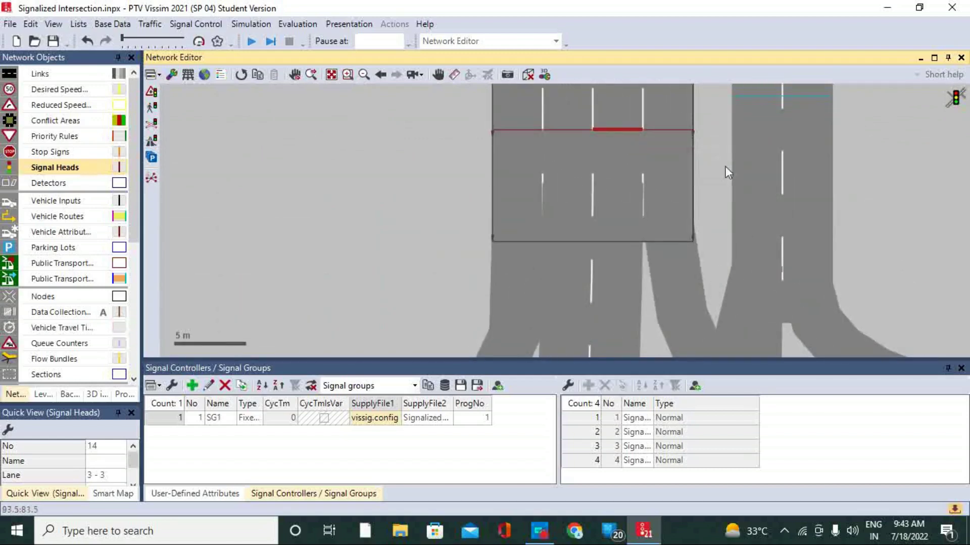
{"action": "left_click", "coordinate": [717, 171]}
{"action": "scroll", "coordinate": [648, 163], "scroll_direction": "down", "scroll_amount": 3}
{"action": "scroll", "coordinate": [608, 189], "scroll_direction": "down", "scroll_amount": 2}
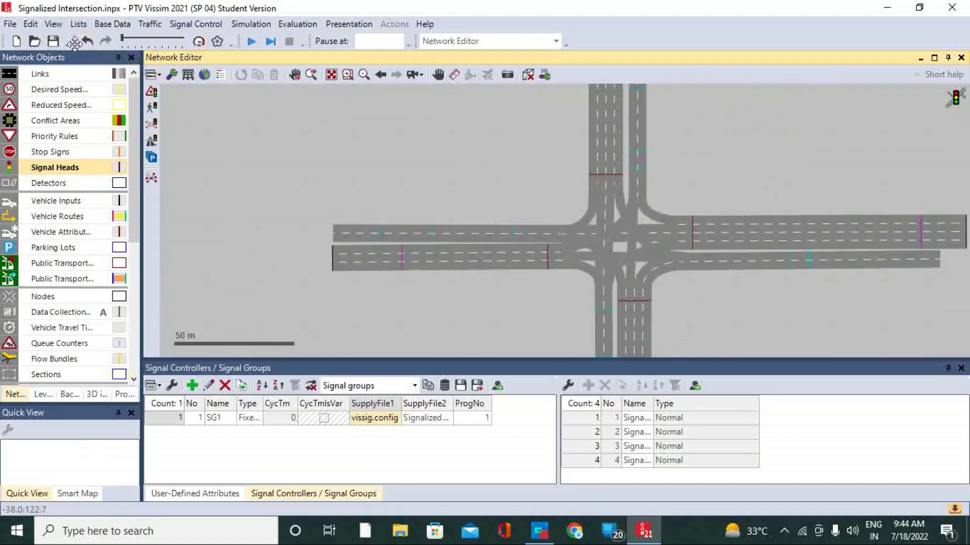
Step: Save the network, run the simulation continuously past 90 s, and switch the view to 3D
{"action": "left_click", "coordinate": [53, 40]}
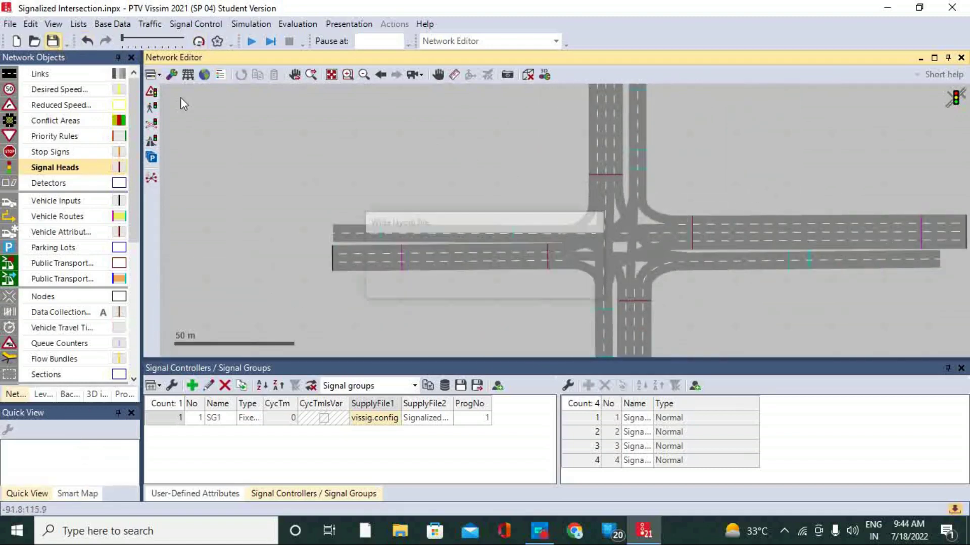
{"action": "left_click", "coordinate": [251, 42]}
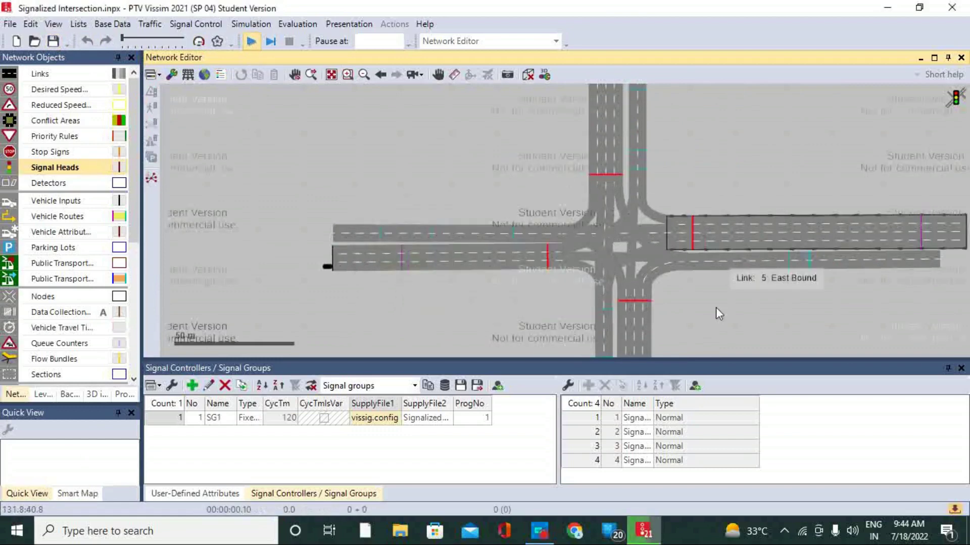
{"action": "left_click", "coordinate": [960, 369]}
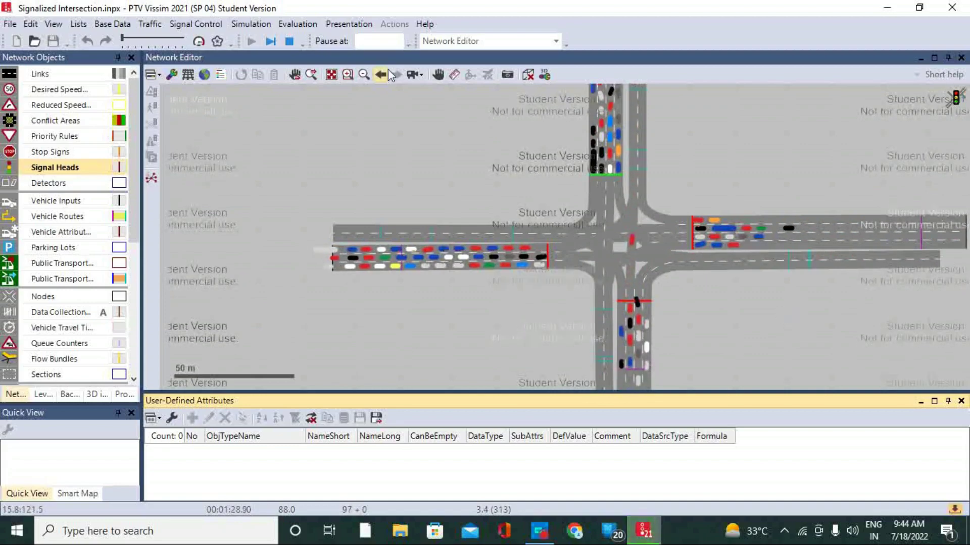
{"action": "left_click", "coordinate": [529, 76]}
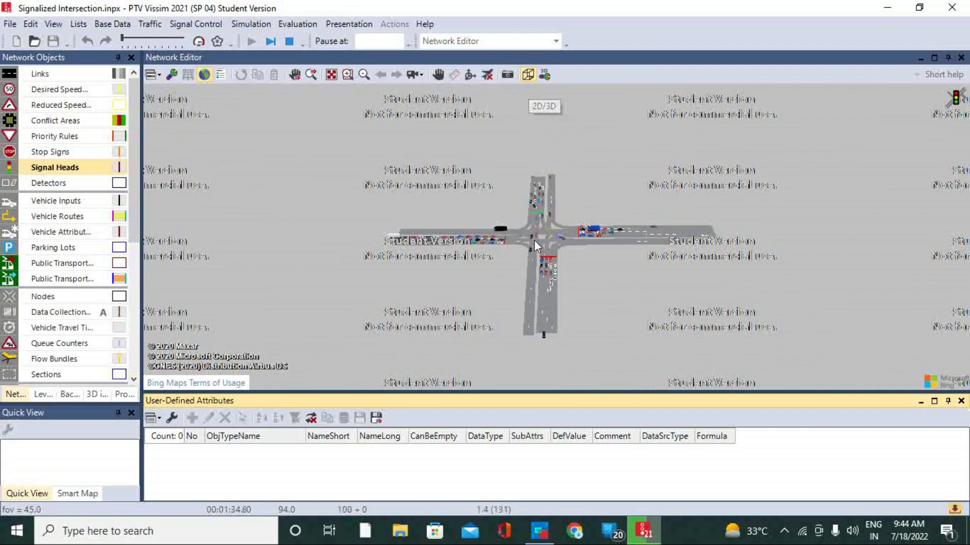
Step: Tilt, rotate and zoom the 3D view onto cars queued behind the red signals
{"action": "left_click", "coordinate": [469, 75]}
{"action": "left_click_drag", "start_coordinate": [510, 252], "coordinate": [541, 210]}
{"action": "scroll", "coordinate": [541, 209], "scroll_direction": "up", "scroll_amount": 8}
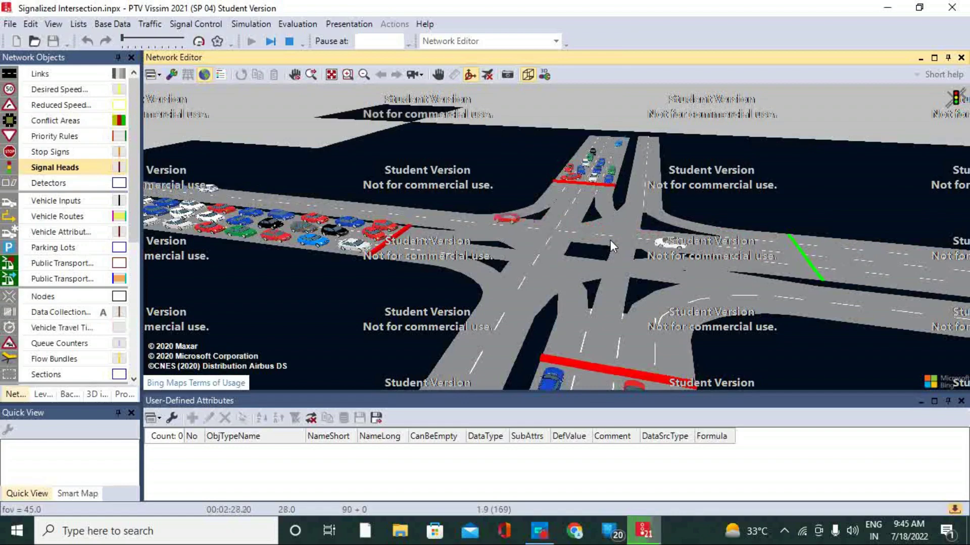
{"action": "scroll", "coordinate": [487, 256], "scroll_direction": "up", "scroll_amount": 2}
{"action": "scroll", "coordinate": [487, 256], "scroll_direction": "down", "scroll_amount": 2}
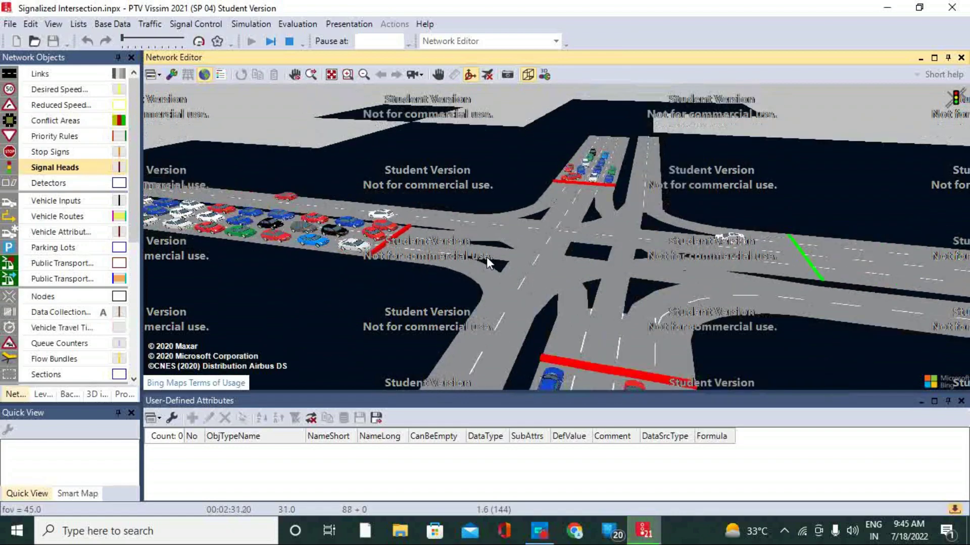